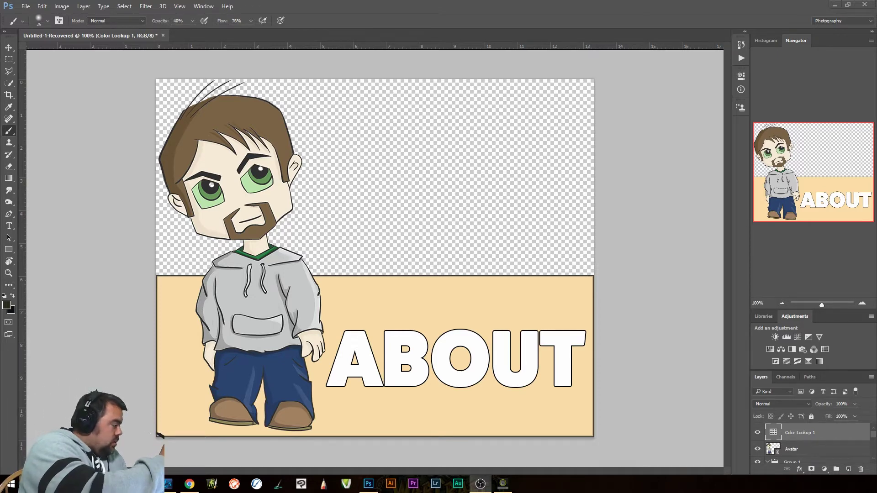
Create a new 3949 x 3159 pixel document at 300 pixels/inch in 16 bit RGB Color with a white background.
click(27, 11)
click(35, 16)
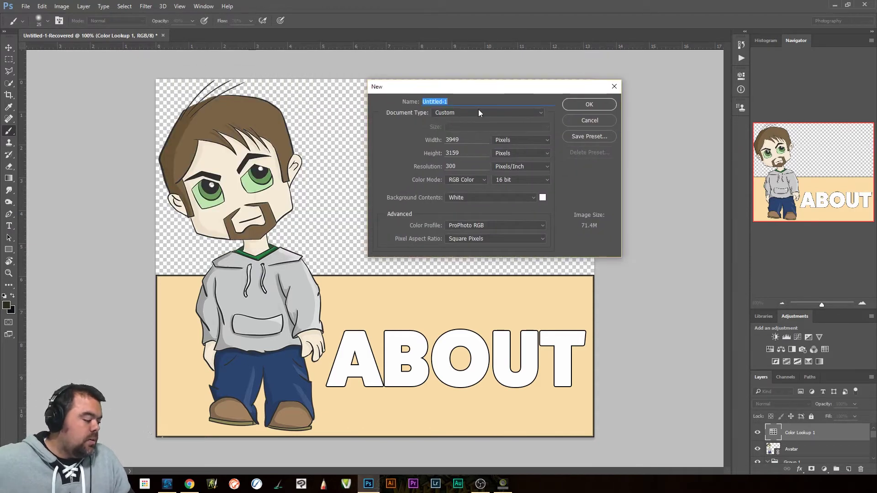
click(516, 140)
click(516, 138)
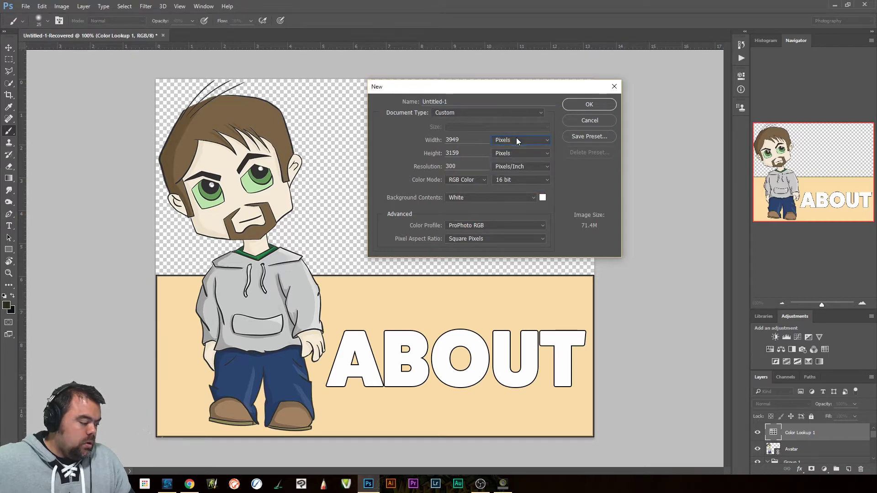
click(608, 108)
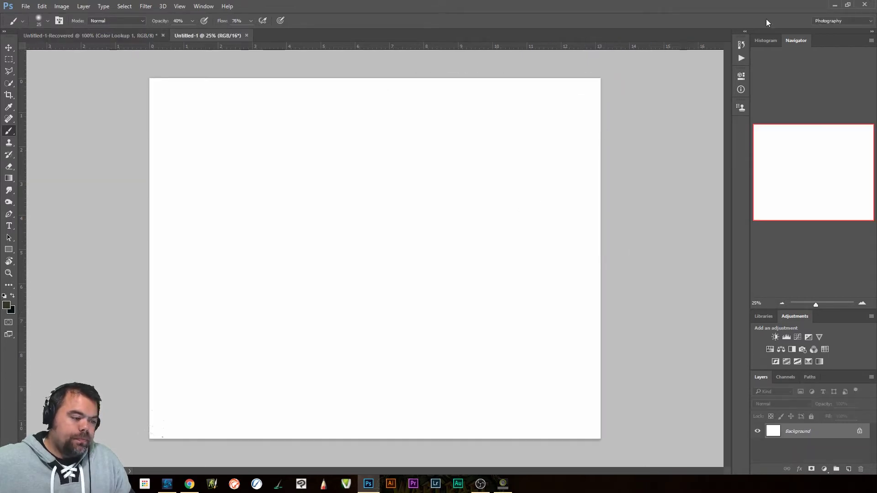
Switch to the Painting workspace and dock the MagicPicker extension alongside Swatches and Navigator.
click(824, 21)
click(831, 50)
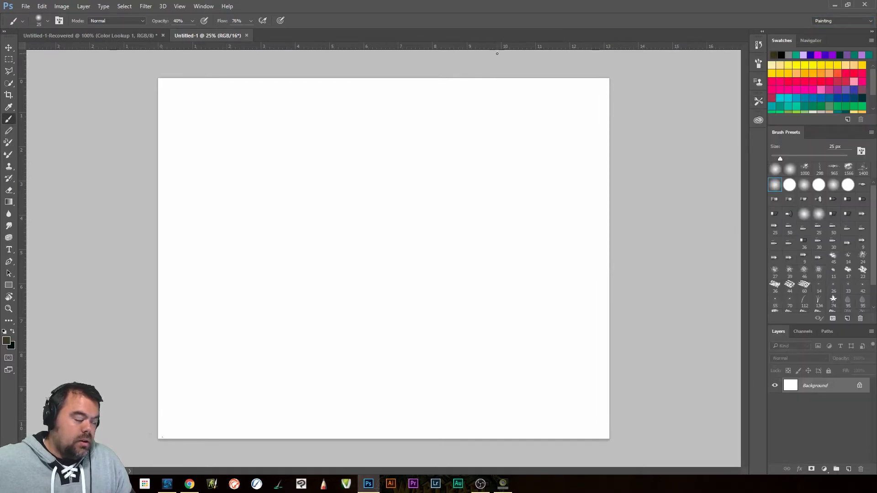
click(203, 5)
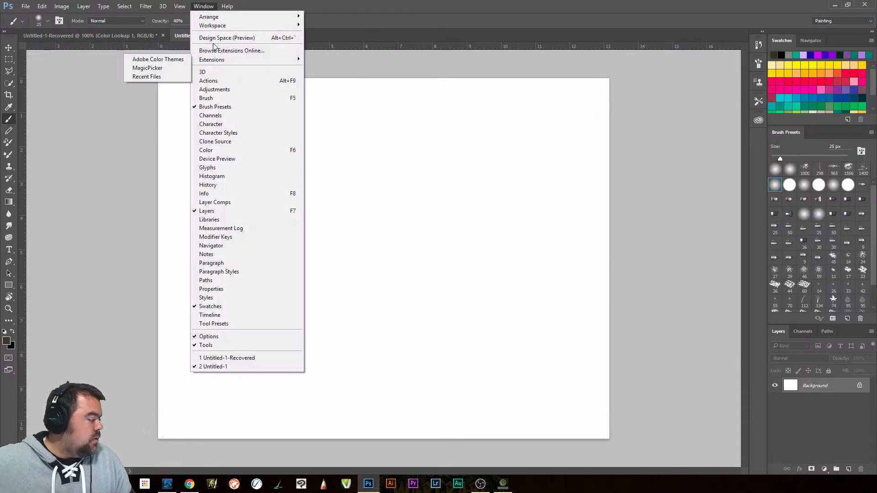
mouse_move(217, 28)
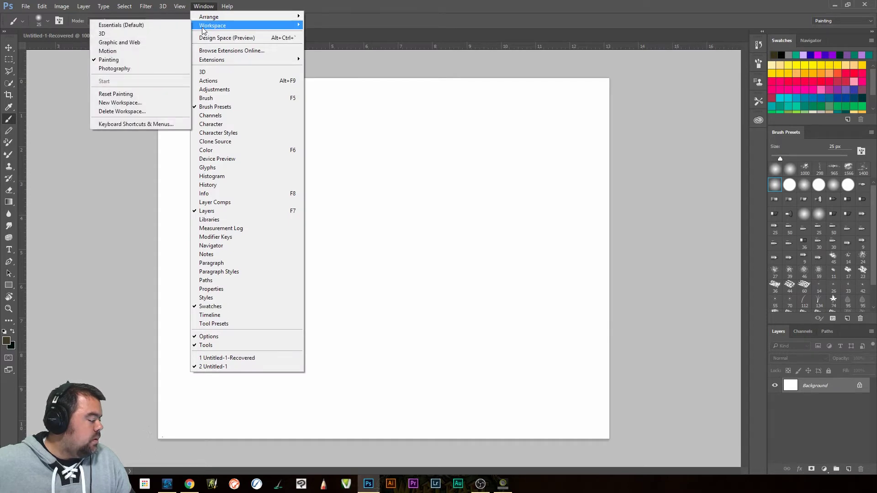
mouse_move(220, 64)
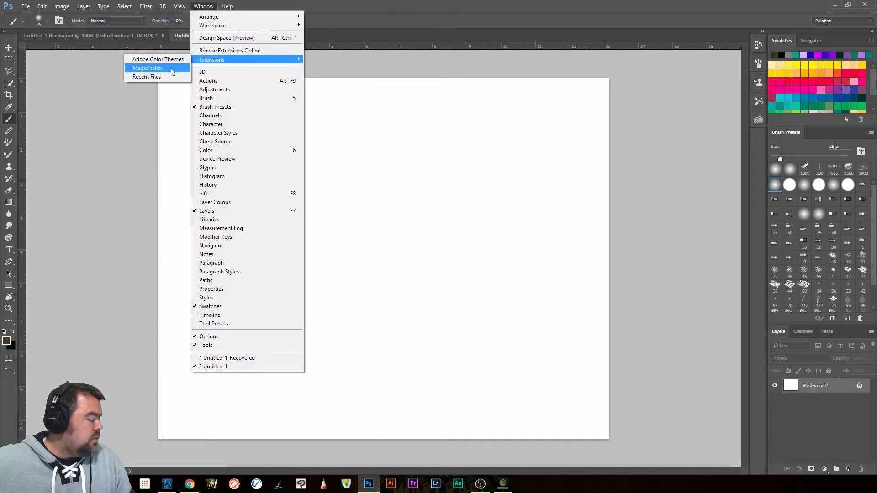
click(155, 68)
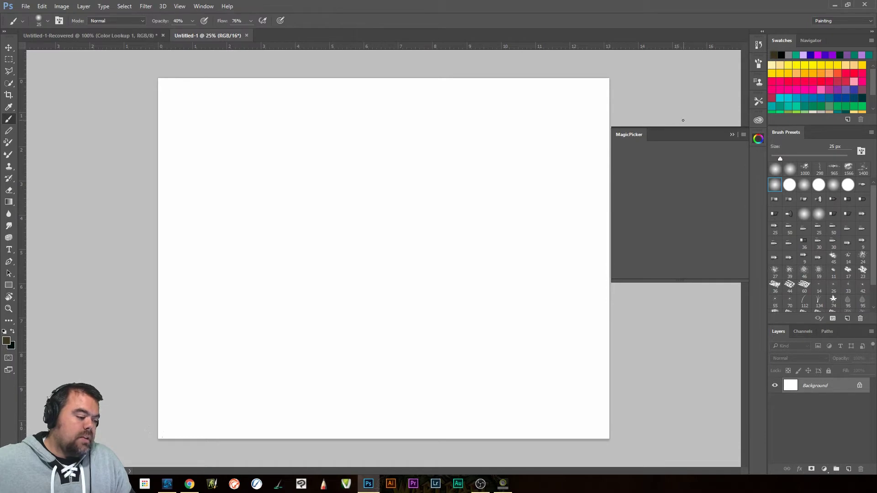
drag(625, 135, 815, 40)
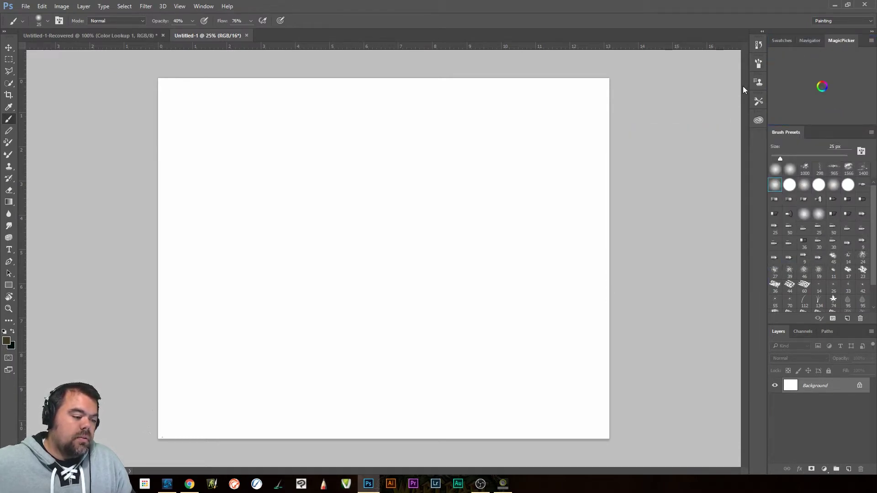
Enlarge the docked MagicPicker until its full color wheel shows, and collapse the neighbouring History-to-Libraries dock to icons only.
drag(749, 87, 691, 98)
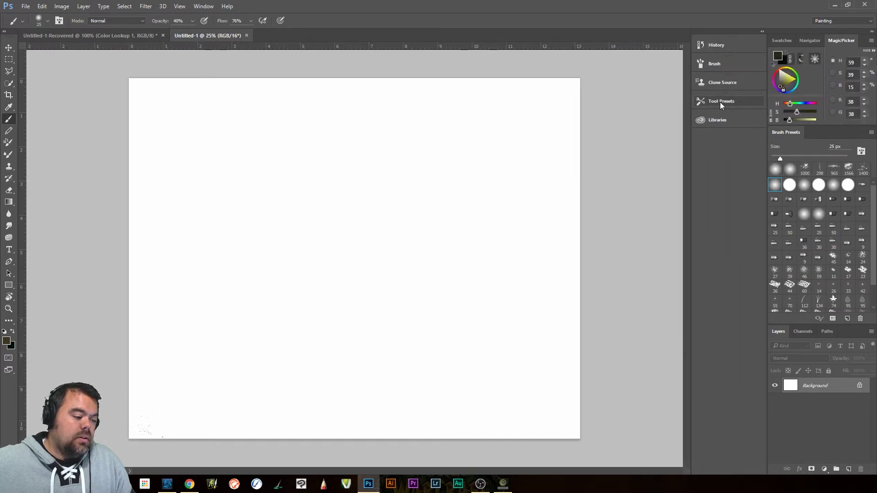
drag(772, 94, 694, 109)
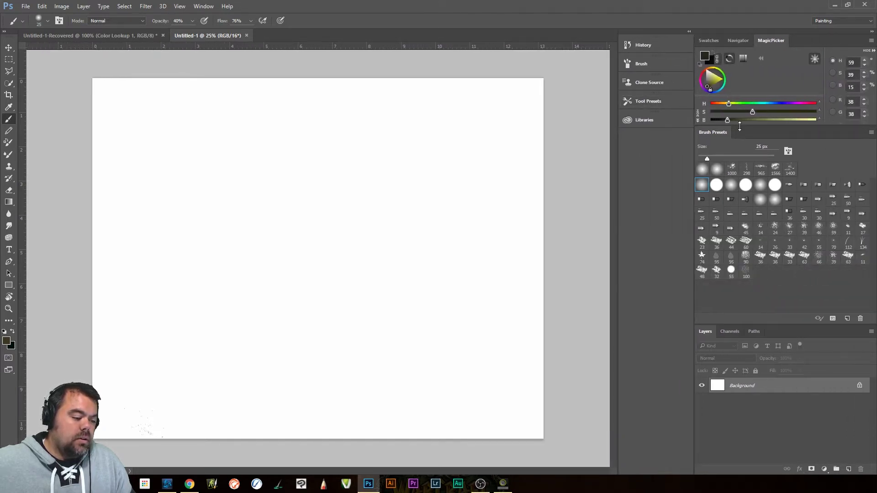
drag(739, 126, 747, 212)
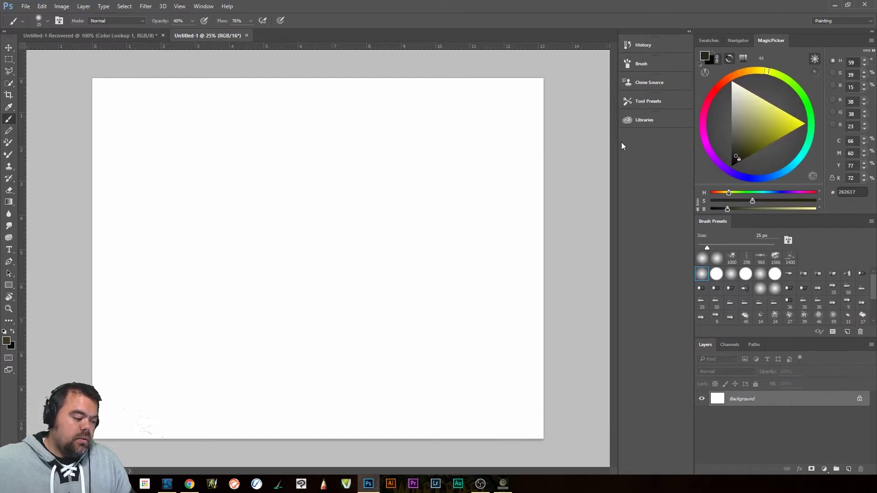
drag(619, 142, 671, 139)
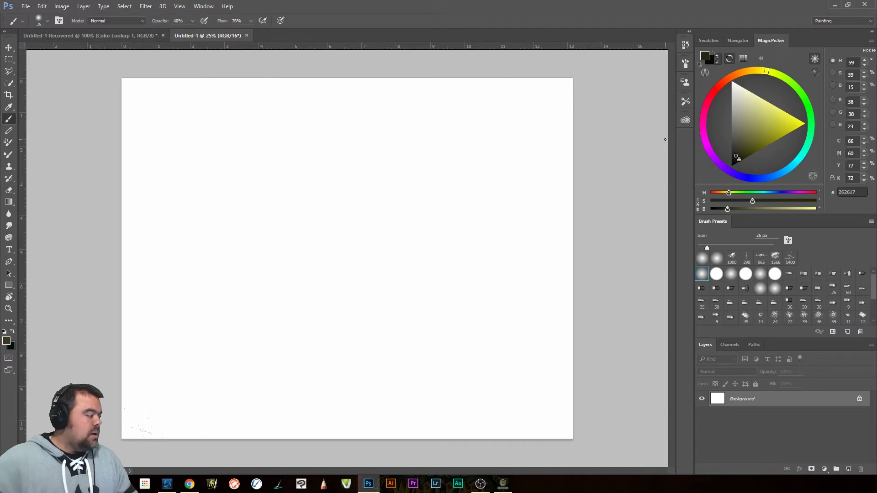
click(89, 36)
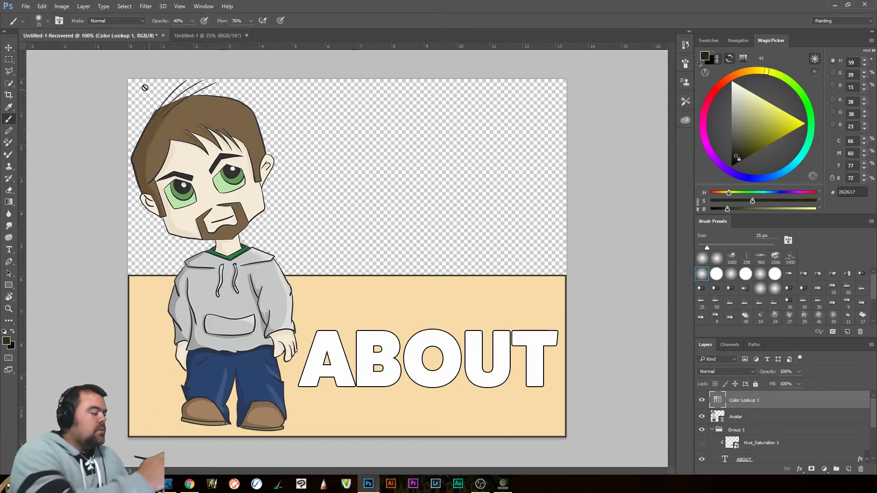
click(192, 35)
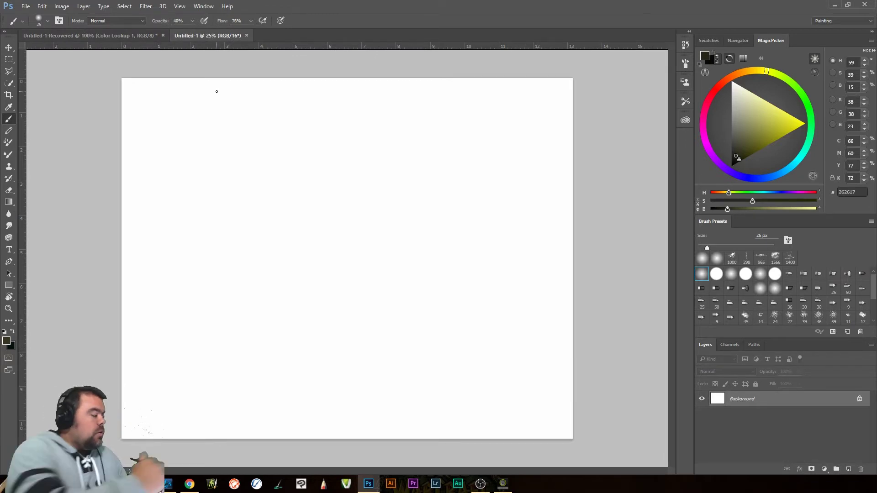
click(90, 38)
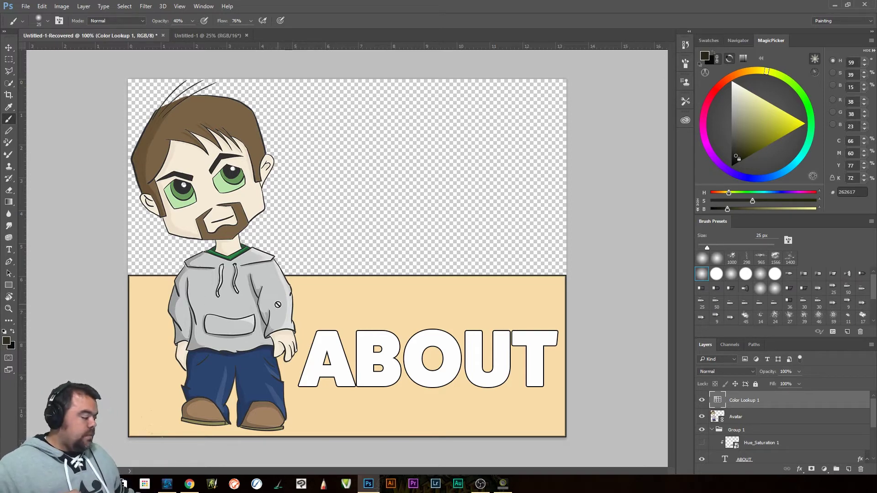
click(212, 37)
Append the Tilterrific_2015_CS6andUp set to the tool presets and set the foreground color to dark grey 1F1F1F.
click(685, 100)
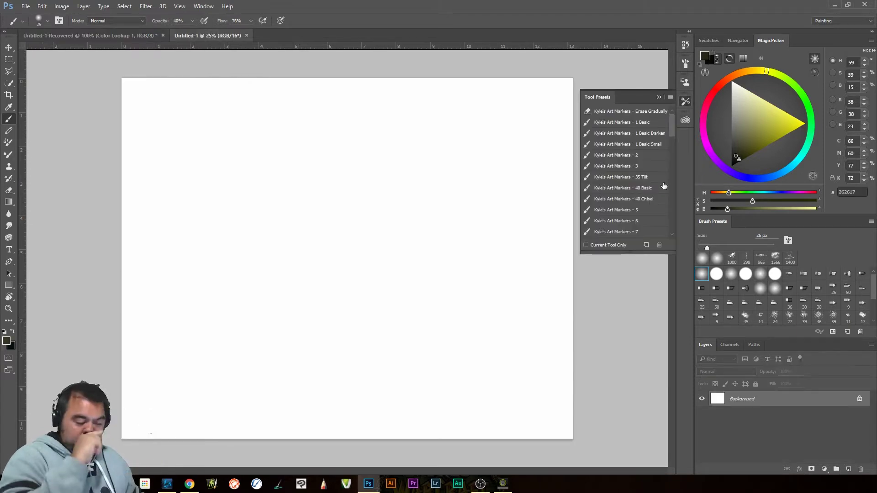
mouse_move(671, 145)
mouse_down()
mouse_move(674, 251)
mouse_move(676, 105)
mouse_up()
click(671, 98)
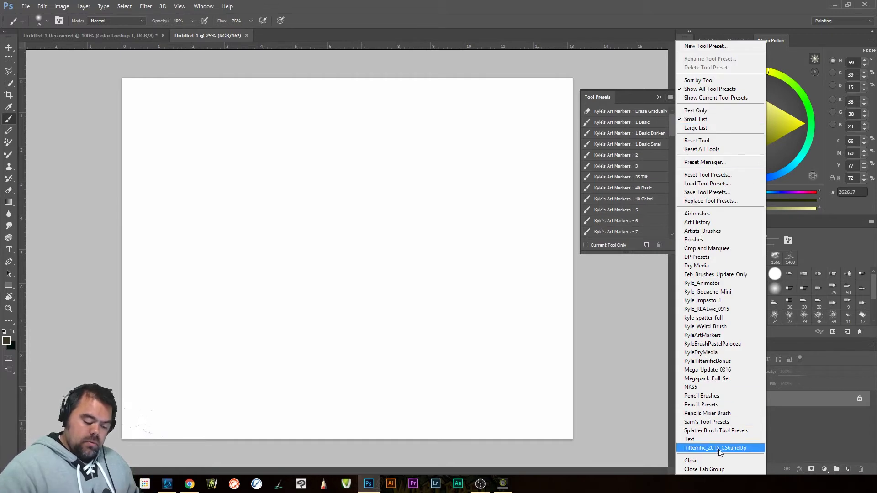
click(718, 449)
click(483, 184)
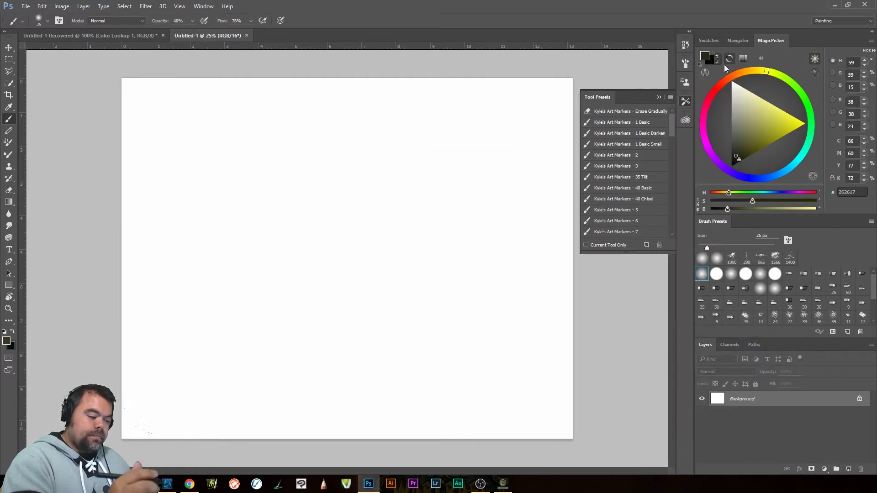
click(729, 156)
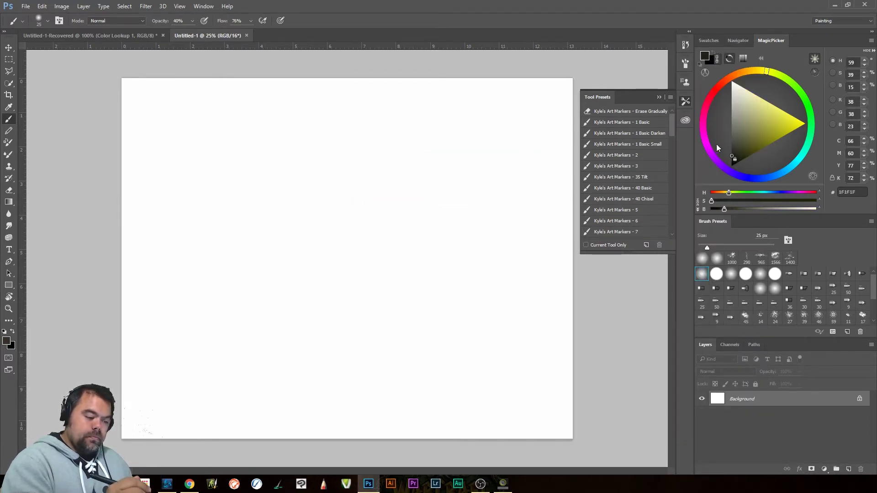
click(686, 101)
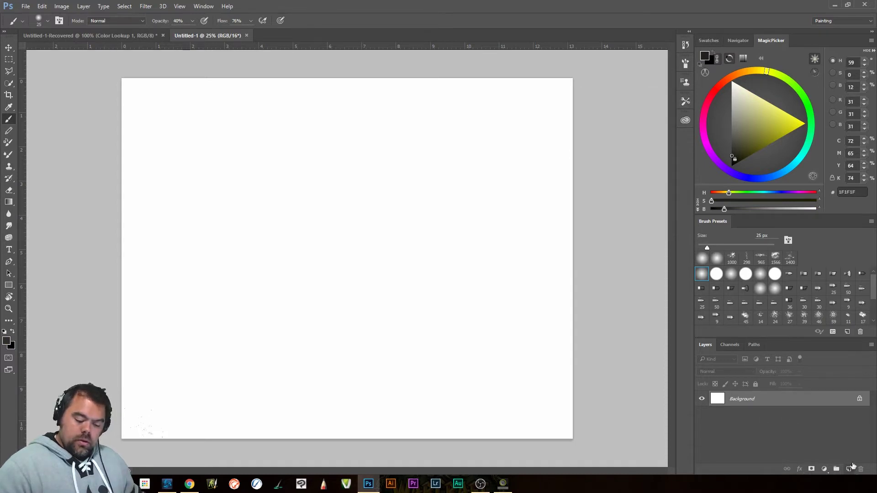
Unlock the Background layer and add two empty layers above it, the second one directly above the white layer.
click(859, 399)
key(ctrl+shift+alt+n)
click(858, 414)
click(741, 400)
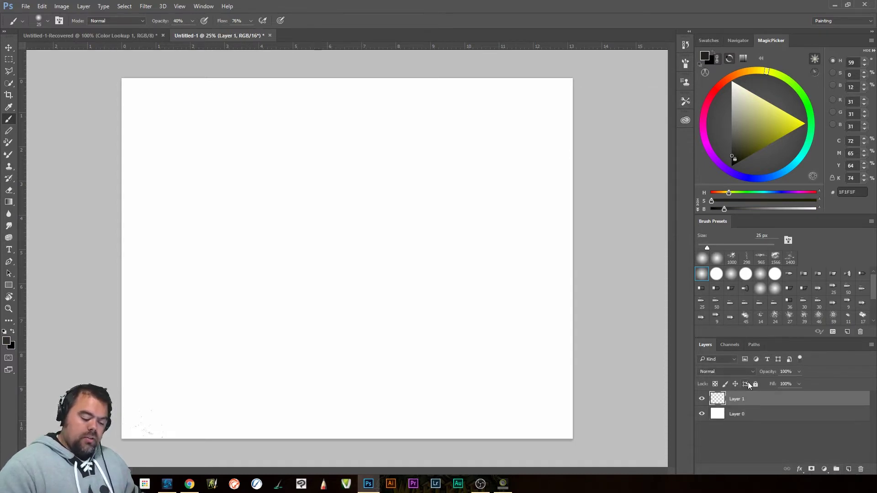
click(748, 416)
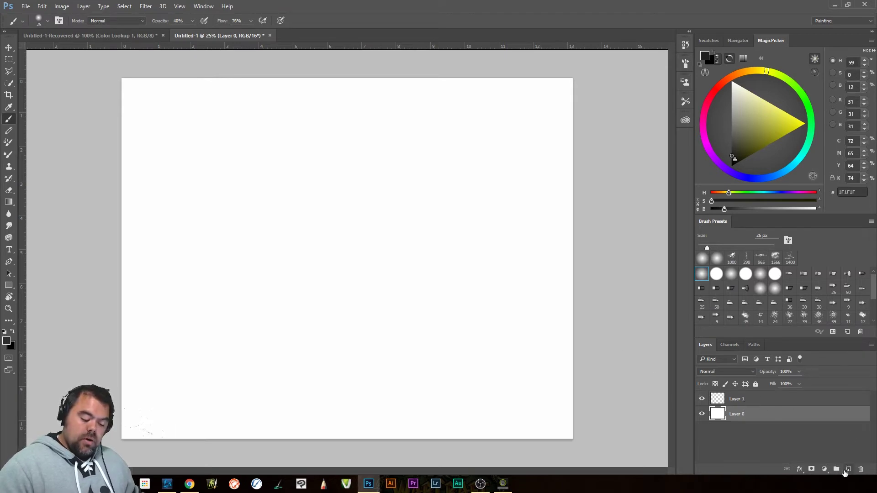
key(ctrl+shift+alt+n)
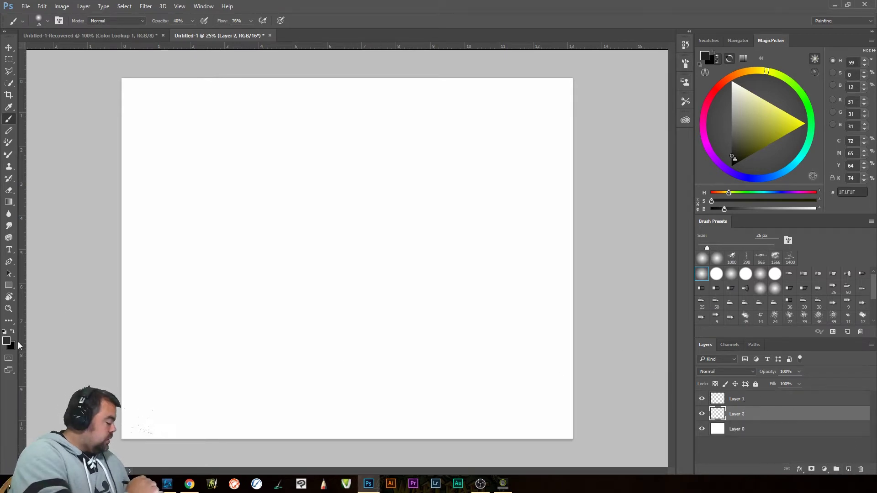
Fill Layer 2 with light grey DBDBDB using the Paint Bucket tool.
click(731, 94)
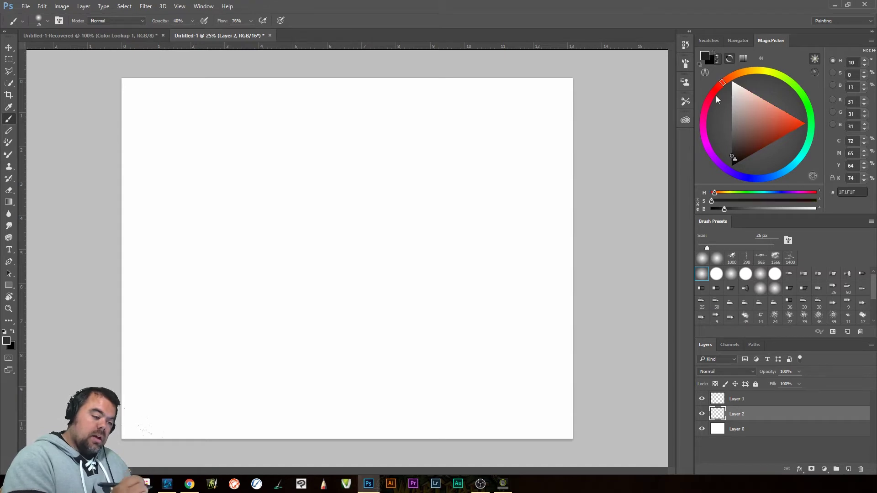
drag(733, 97, 731, 96)
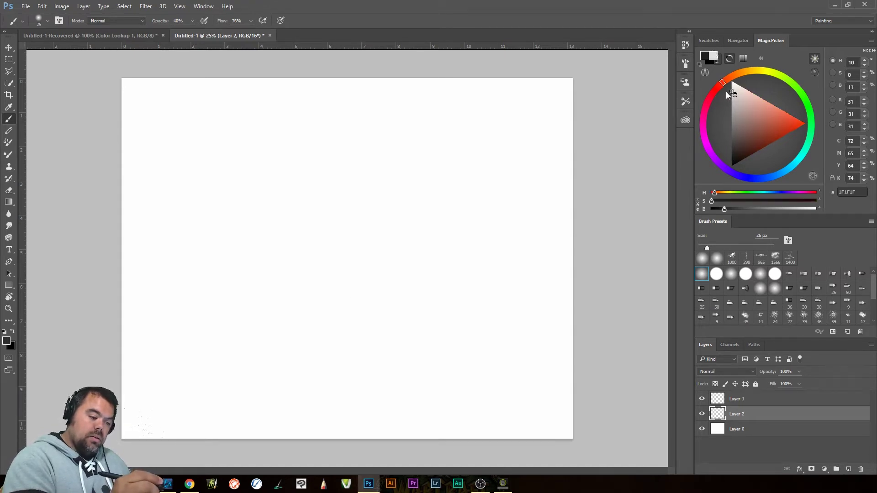
click(727, 93)
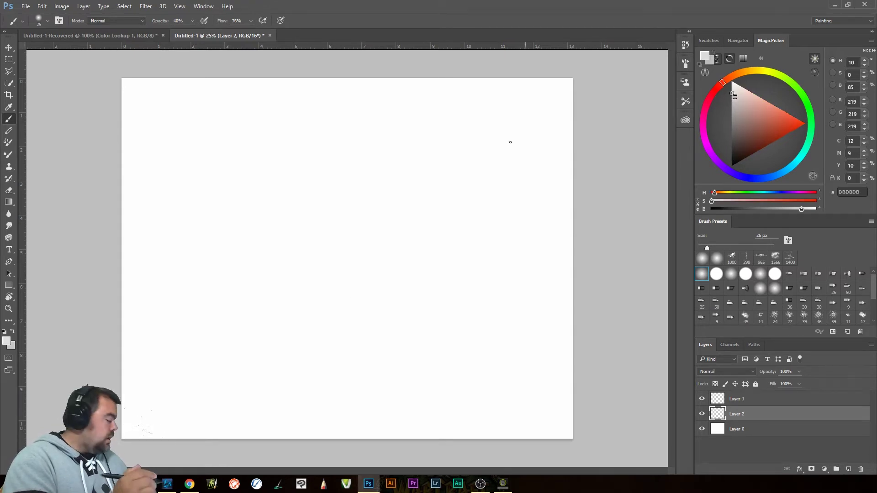
click(9, 203)
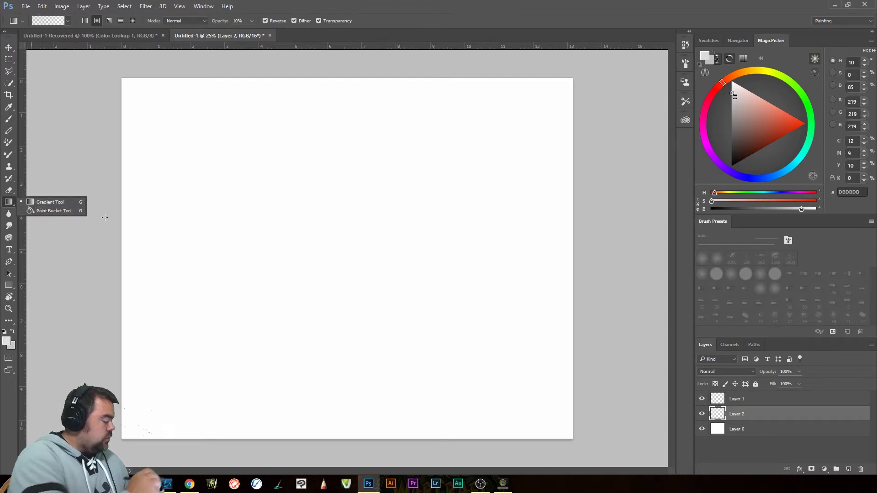
click(54, 211)
click(388, 414)
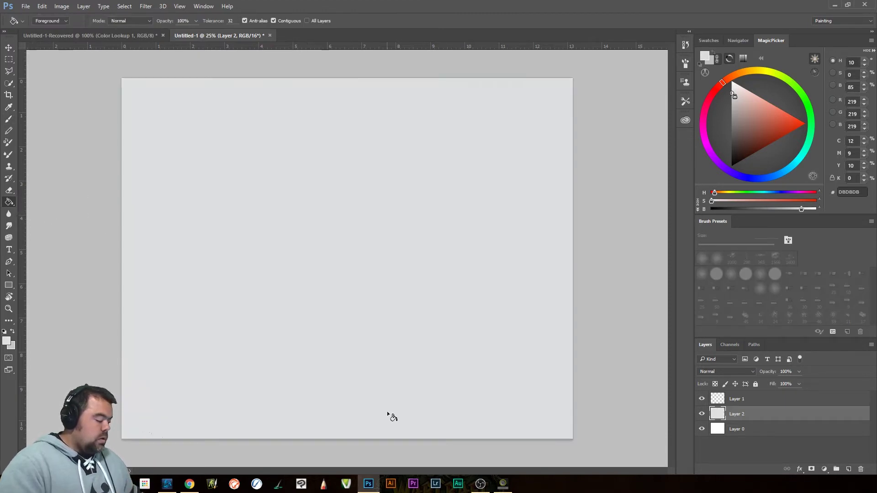
Prepare to sketch on Layer 1 with dark grey 262626 and the tool preset "Kyle's Drawing Box - Tilterrific 2015".
click(759, 394)
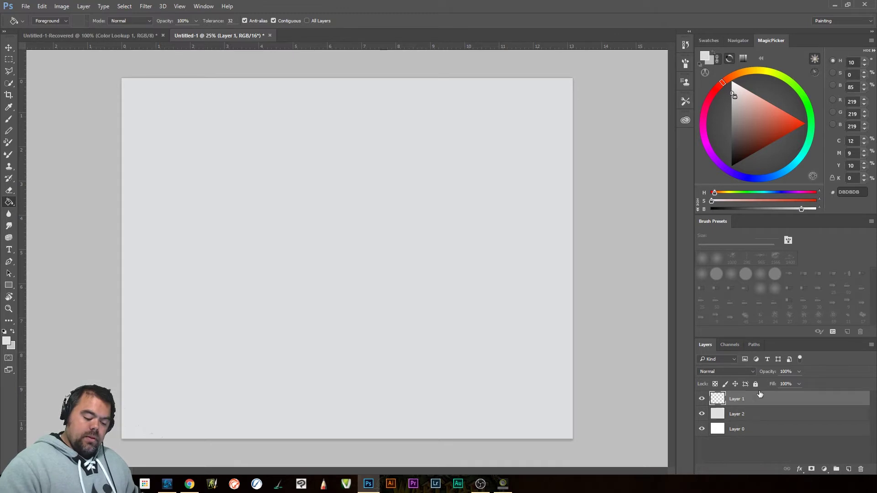
click(730, 154)
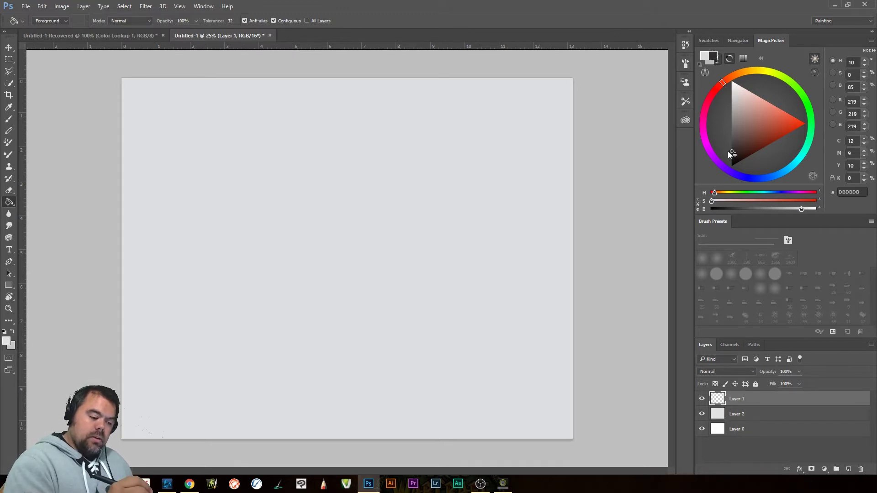
click(685, 82)
drag(675, 124, 675, 217)
click(657, 234)
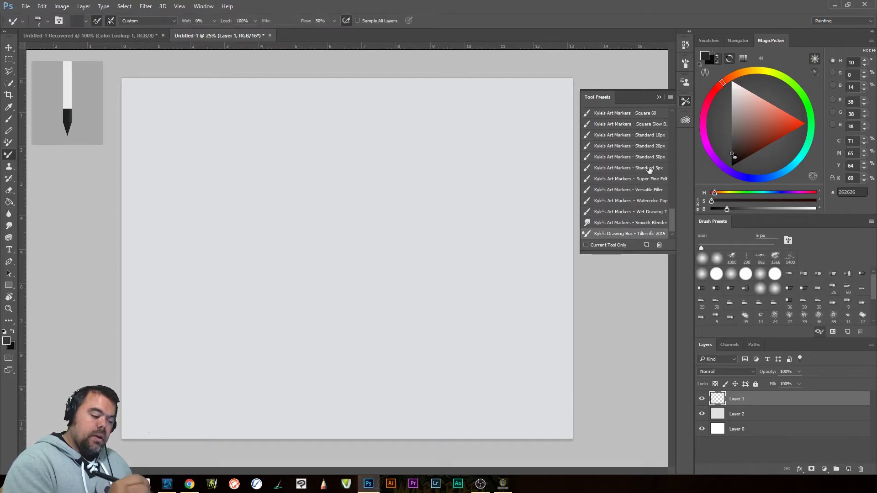
click(686, 101)
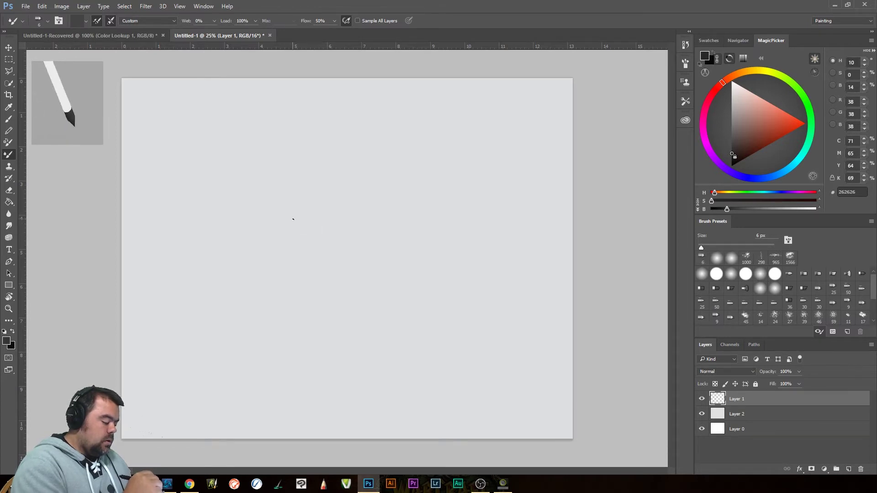
Sketch the lower face on Layer 1 as a rounded jaw with a slightly pointed chin and two rising cheek lines.
mouse_move(291, 217)
mouse_down()
mouse_move(296, 260)
mouse_move(337, 286)
mouse_up()
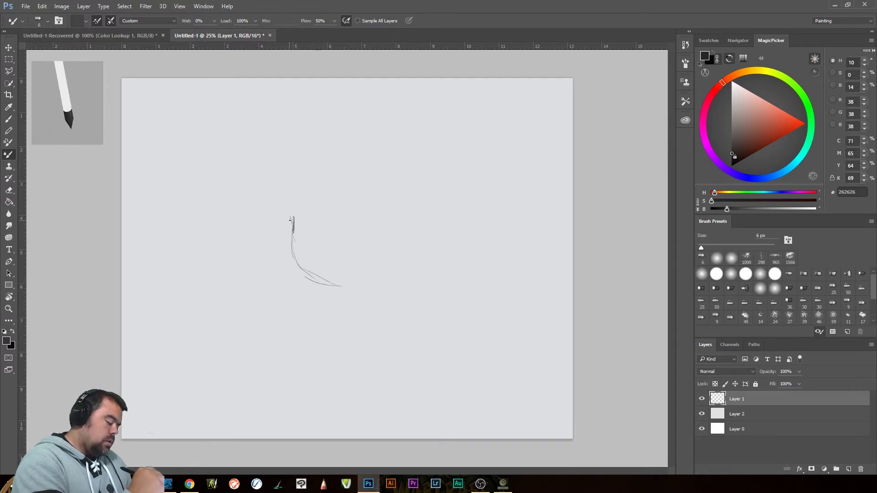
mouse_move(292, 247)
mouse_down()
mouse_move(310, 277)
mouse_move(359, 289)
mouse_up()
drag(294, 234, 293, 257)
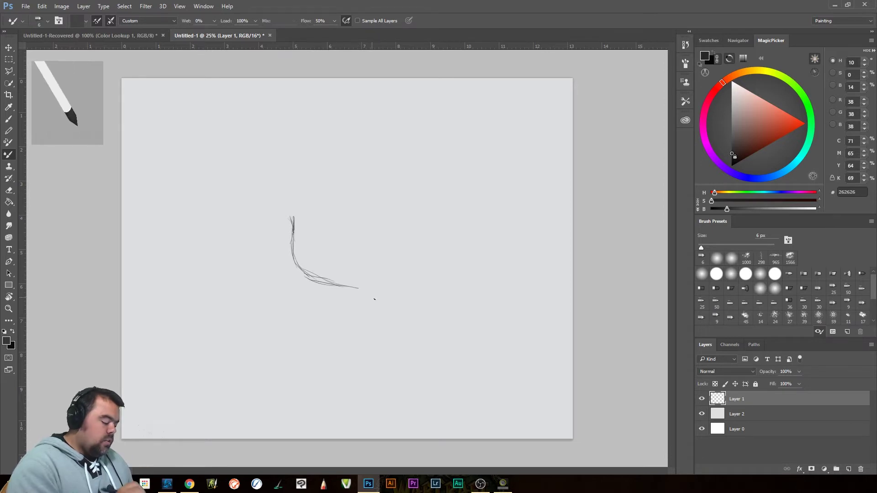
mouse_move(354, 288)
mouse_down()
mouse_move(405, 270)
mouse_move(388, 278)
mouse_up()
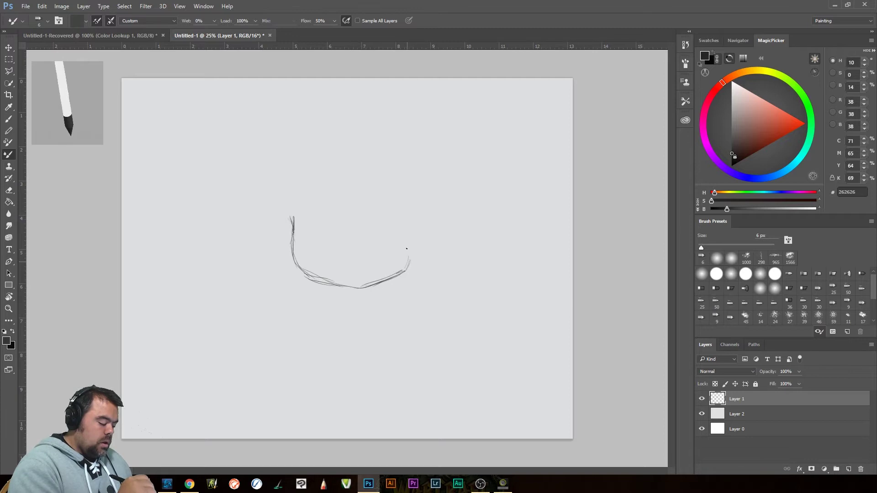
mouse_move(408, 257)
mouse_down()
mouse_move(405, 224)
mouse_move(402, 274)
mouse_up()
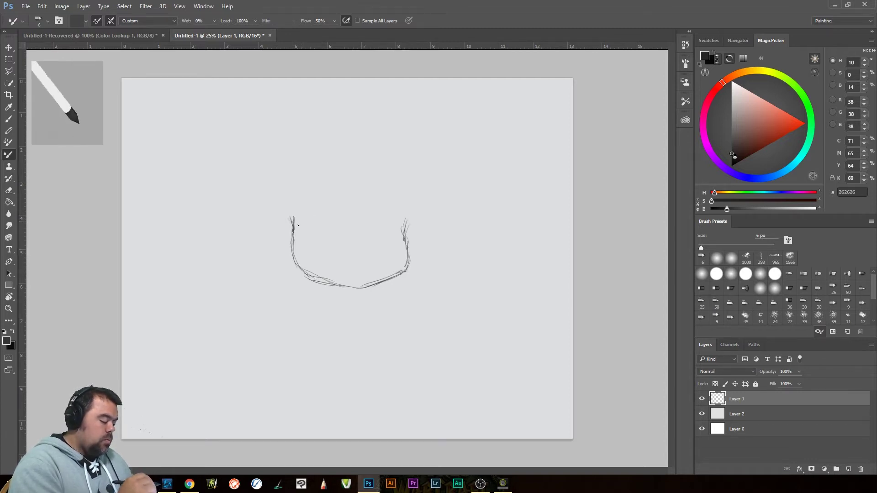
mouse_move(293, 229)
mouse_down()
mouse_move(292, 214)
mouse_move(291, 247)
mouse_move(310, 282)
mouse_up()
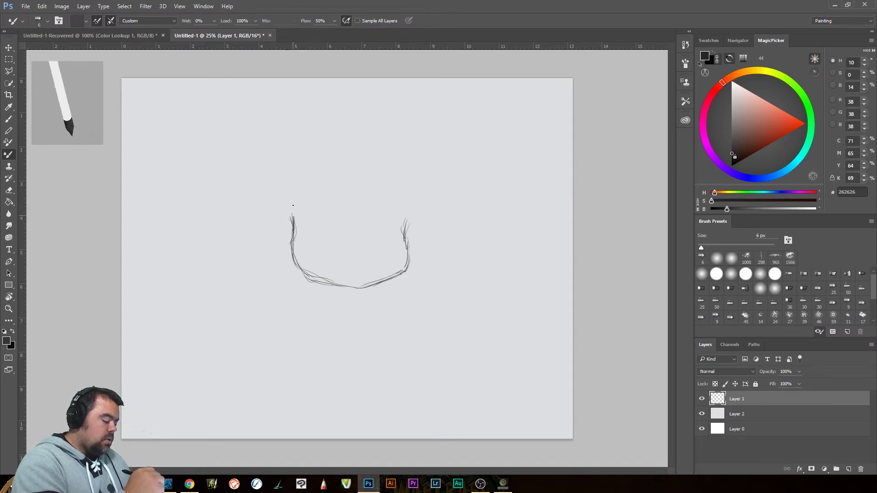
Sketch a large rounded cranium above the jaw with loose overlapping strokes, joining both cheek lines.
mouse_move(290, 205)
mouse_down()
mouse_move(303, 167)
mouse_move(290, 196)
mouse_move(288, 174)
mouse_up()
mouse_move(311, 143)
mouse_down()
mouse_move(284, 184)
mouse_move(290, 218)
mouse_move(320, 127)
mouse_move(289, 162)
mouse_up()
mouse_move(363, 129)
mouse_down()
mouse_move(318, 132)
mouse_move(385, 132)
mouse_move(402, 142)
mouse_move(406, 174)
mouse_up()
drag(391, 136, 412, 196)
drag(396, 151, 410, 178)
mouse_move(407, 224)
mouse_down()
mouse_move(413, 196)
mouse_move(406, 226)
mouse_up()
drag(412, 189, 413, 211)
drag(402, 146, 350, 122)
mouse_move(361, 118)
mouse_down()
mouse_move(303, 148)
mouse_move(288, 195)
mouse_move(297, 147)
mouse_up()
drag(419, 166, 420, 190)
drag(390, 131, 409, 193)
mouse_move(409, 147)
mouse_down()
mouse_move(417, 175)
mouse_move(408, 255)
mouse_up()
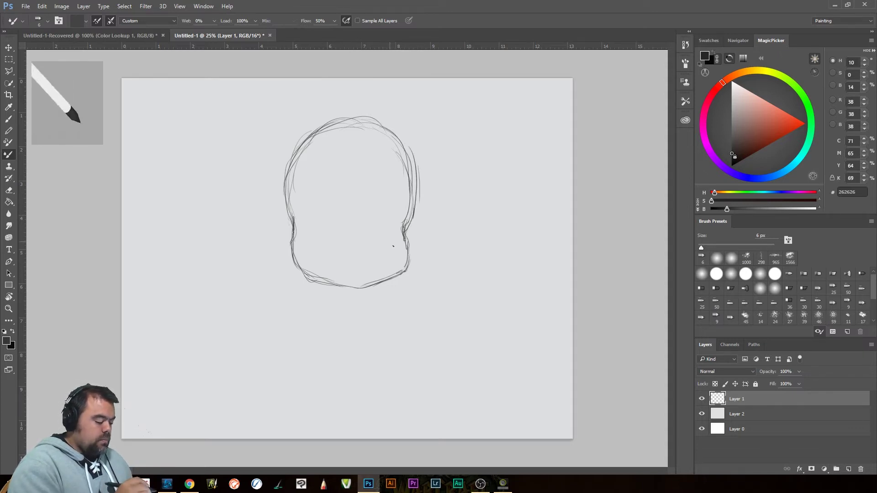
Reinforce the cheek, chin and jaw contour with additional strokes.
drag(402, 223, 407, 245)
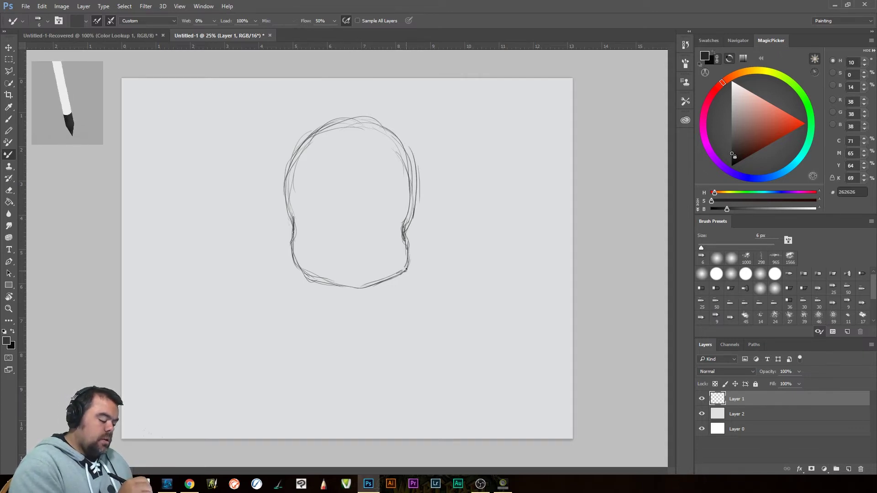
drag(380, 282, 401, 272)
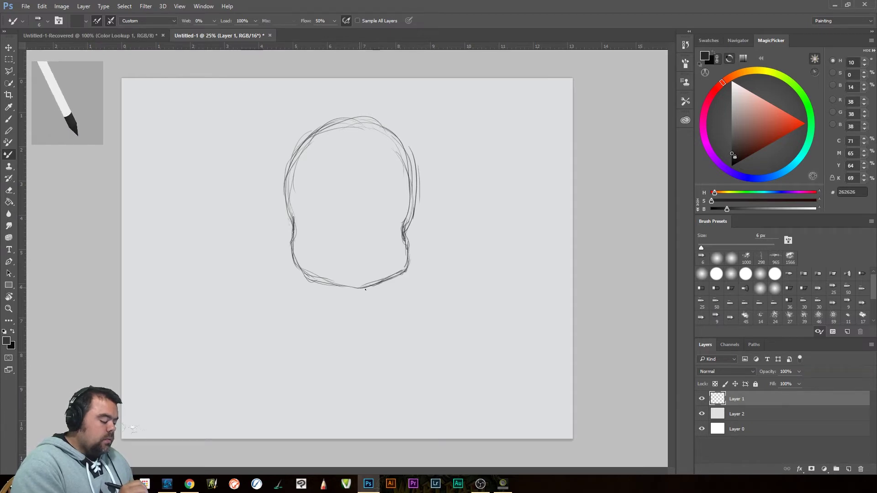
mouse_move(291, 237)
mouse_down()
mouse_move(307, 276)
mouse_move(362, 296)
mouse_move(347, 288)
mouse_up()
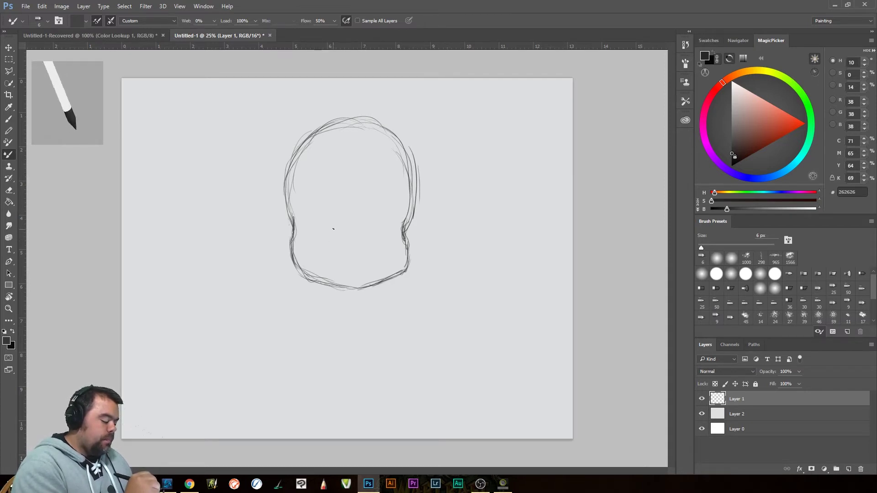
Draw faint construction lines on the head: an eye line between the temples and a vertical center line from crown to chin.
key(r)
drag(437, 284, 415, 130)
key(b)
drag(348, 214, 294, 283)
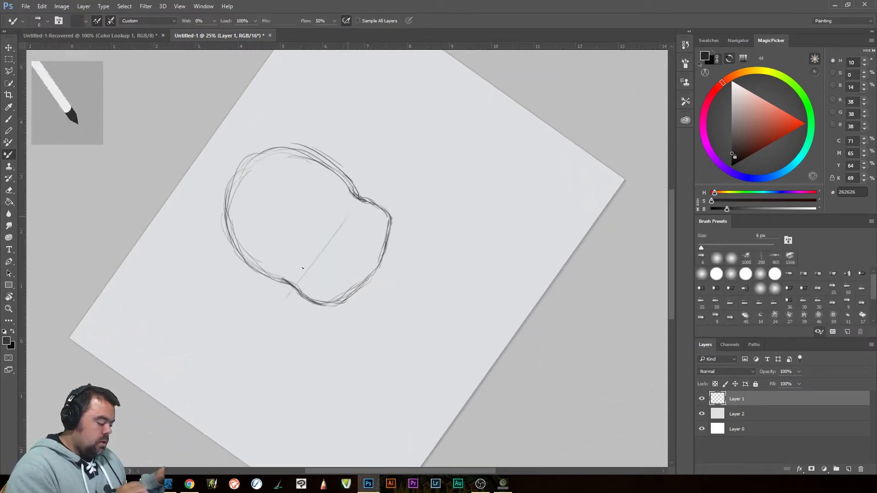
key(r)
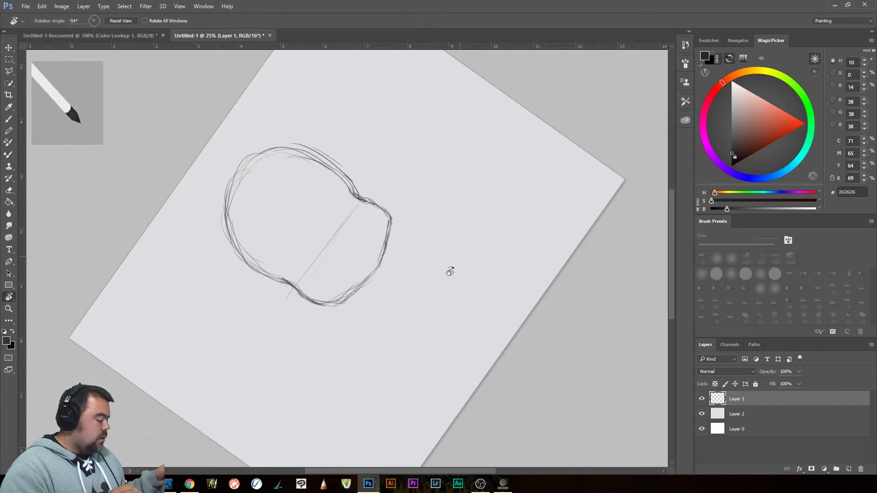
drag(460, 255, 264, 353)
key(b)
key(r)
mouse_move(464, 237)
mouse_down()
mouse_move(554, 205)
mouse_move(429, 75)
mouse_move(339, 87)
mouse_up()
key(b)
Sketch the eye on the left half of the face below the eye line, with an arched upper lid and round iris.
key(r)
drag(461, 215, 429, 302)
key(b)
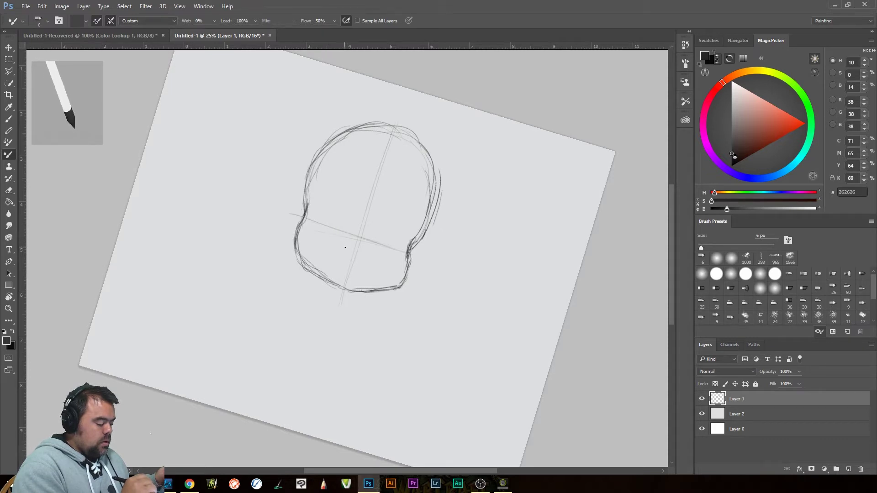
mouse_move(337, 227)
mouse_down()
mouse_move(317, 223)
mouse_move(307, 240)
mouse_move(315, 227)
mouse_move(328, 226)
mouse_up()
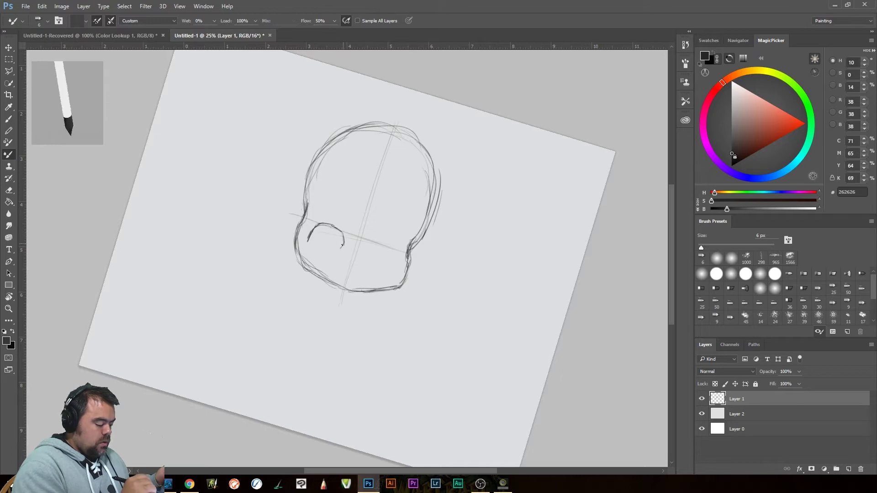
mouse_move(330, 225)
mouse_down()
mouse_move(320, 249)
mouse_move(341, 241)
mouse_move(320, 251)
mouse_move(324, 228)
mouse_move(341, 251)
mouse_up()
mouse_move(318, 224)
mouse_down()
mouse_move(308, 237)
mouse_move(342, 248)
mouse_move(327, 242)
mouse_up()
drag(328, 242, 343, 247)
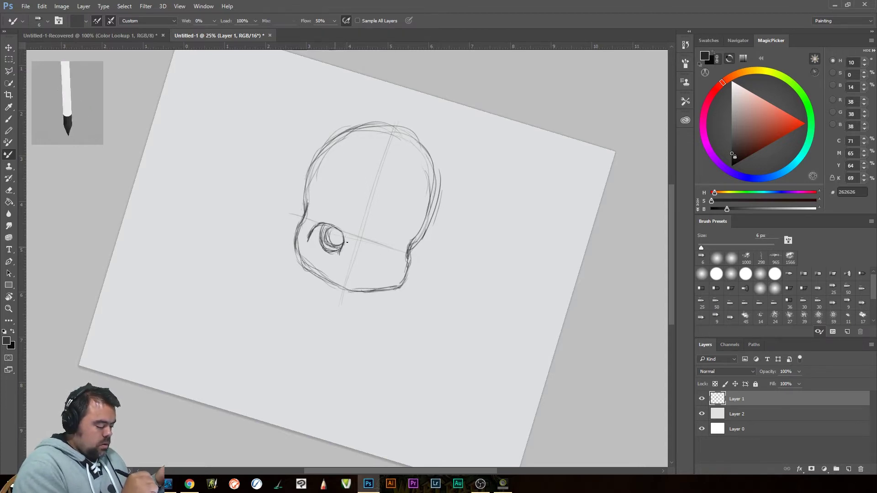
Sketch a small V-shaped nose and a short mouth line on the lower part of the center line.
key(r)
drag(532, 310, 450, 161)
key(r)
mouse_move(487, 201)
mouse_down()
mouse_move(479, 293)
mouse_move(480, 267)
mouse_move(435, 168)
mouse_up()
key(r)
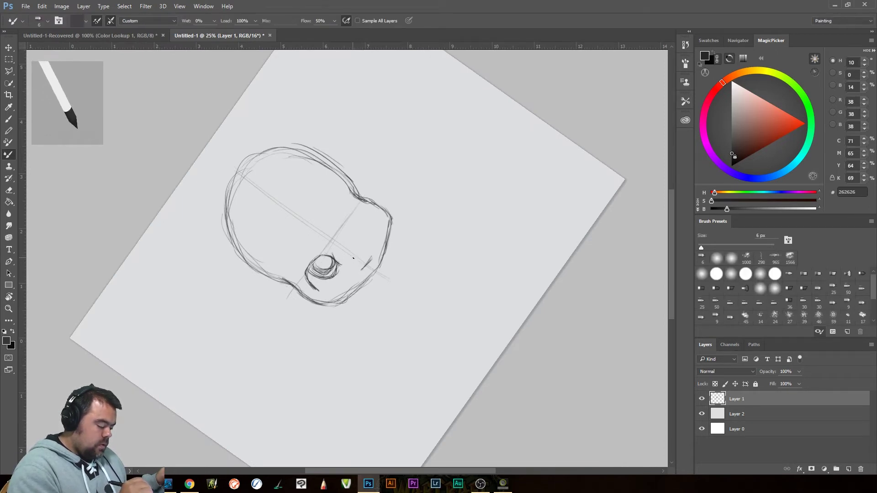
key(r)
mouse_move(469, 252)
mouse_down()
mouse_move(375, 331)
mouse_move(368, 253)
mouse_up()
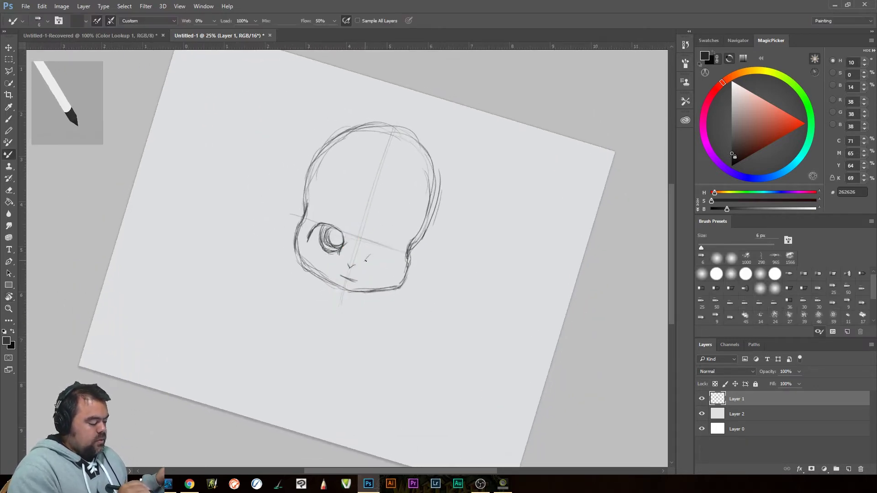
Try a rough second eye on the right half of the face and reduce the brush size to 1 px.
mouse_move(366, 258)
mouse_down()
mouse_move(402, 249)
mouse_move(397, 270)
mouse_move(402, 251)
mouse_move(399, 260)
mouse_move(375, 250)
mouse_move(363, 262)
mouse_move(389, 254)
mouse_move(363, 259)
mouse_move(383, 254)
mouse_move(366, 246)
mouse_move(365, 261)
mouse_move(388, 260)
mouse_move(389, 242)
mouse_move(383, 265)
mouse_move(360, 261)
mouse_move(379, 253)
mouse_up()
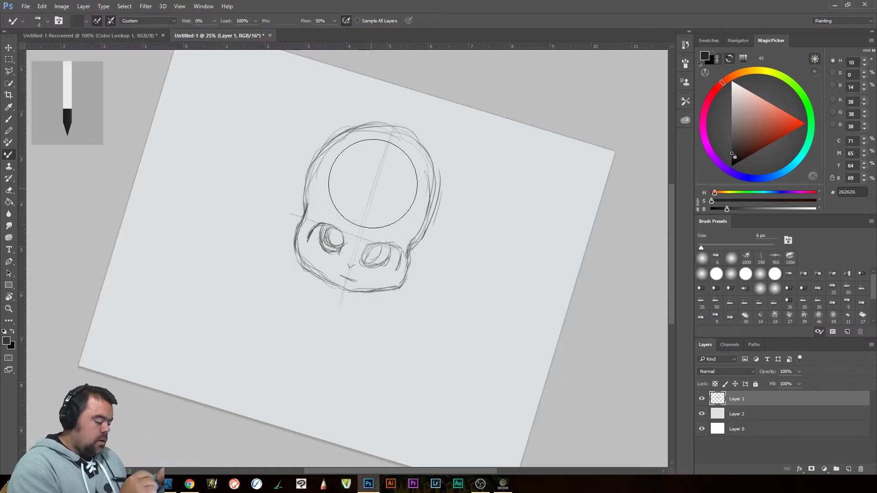
scroll(406, 241, right, 1)
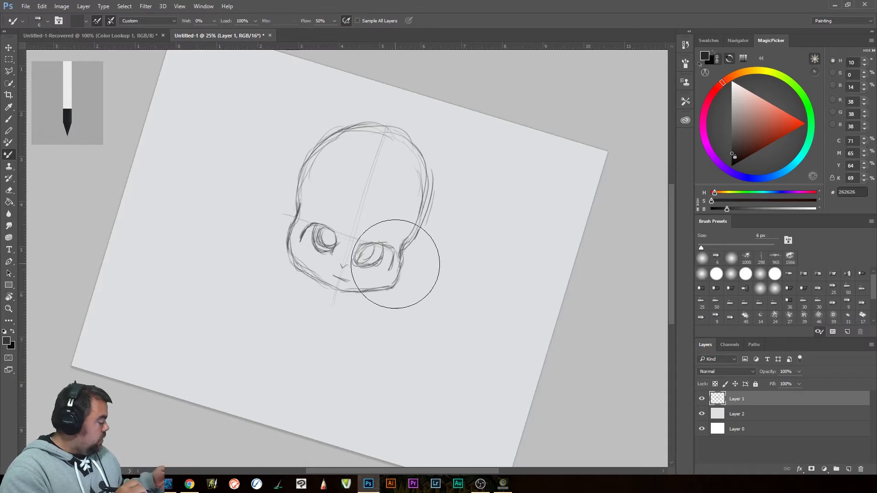
key(bracketleft)
key(bracketleft)
key(bracketleft)
key(bracketleft)
key(bracketleft)
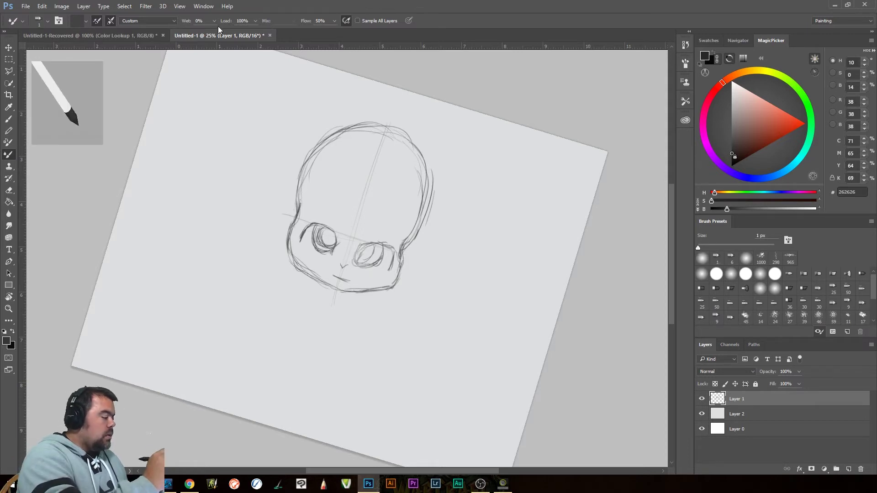
Erase the eye on the right half of the face using the Eraser at 100% opacity.
click(10, 190)
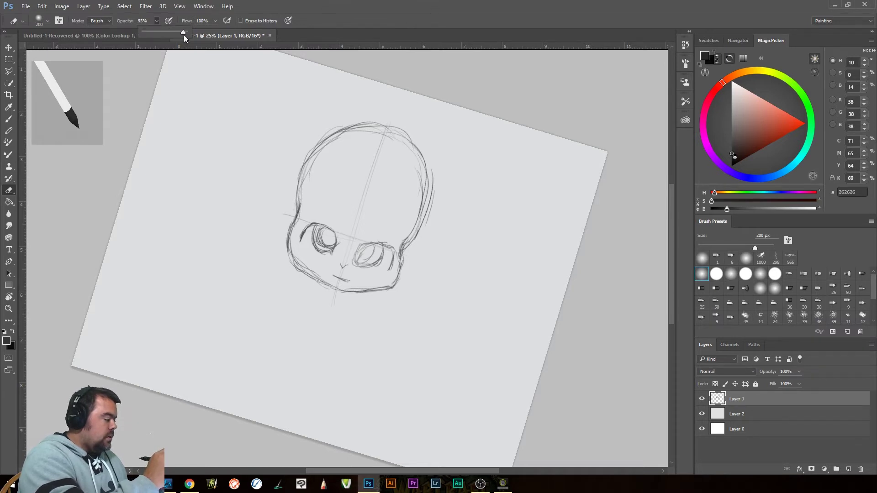
key(0)
mouse_move(362, 252)
mouse_down()
mouse_move(363, 273)
mouse_move(360, 261)
mouse_move(369, 269)
mouse_move(385, 246)
mouse_move(386, 269)
mouse_move(372, 258)
mouse_up()
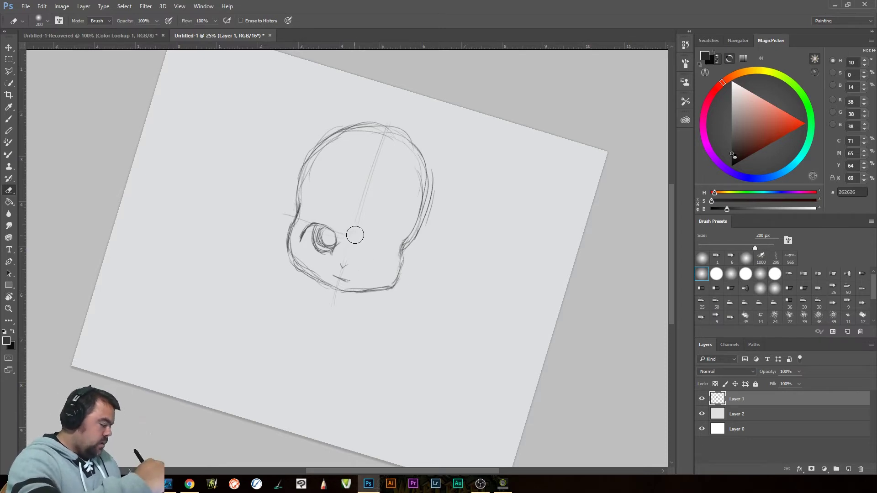
Reload the preset "Kyle's Drawing Box - Tilterrific 2015", redraw the erased part of the eye line and add a faint parallel guide below it.
click(685, 101)
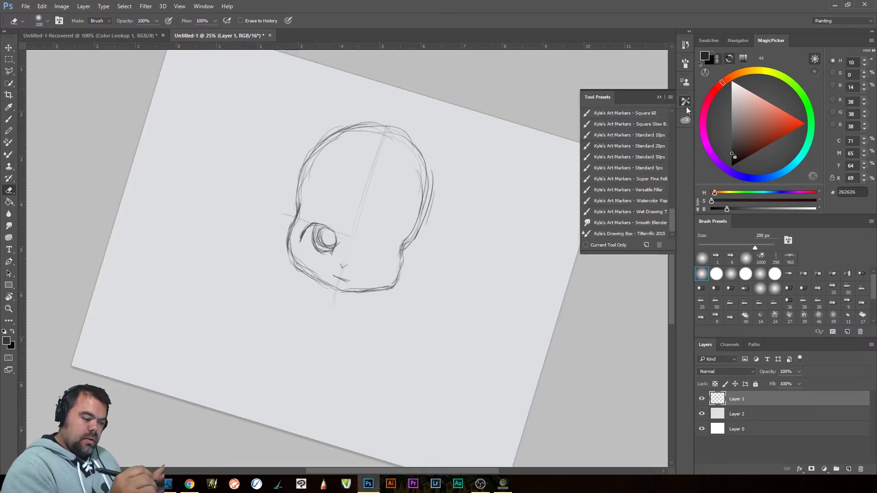
click(630, 234)
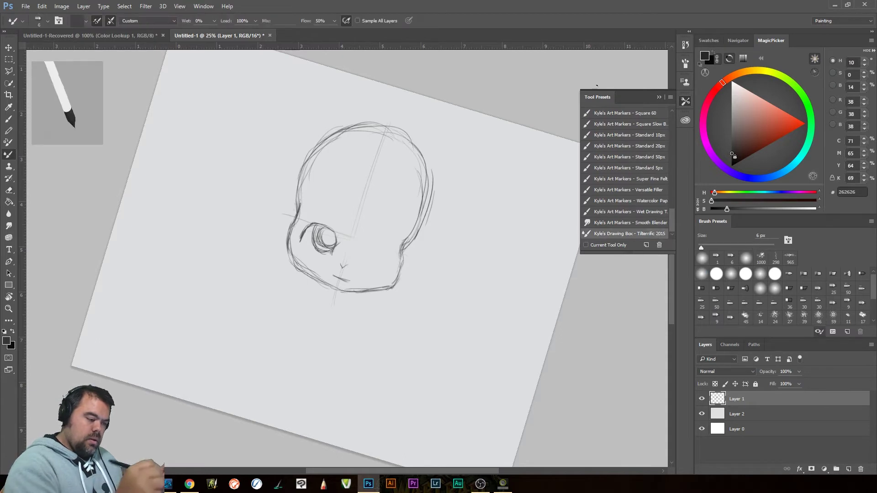
click(685, 101)
drag(338, 235, 388, 245)
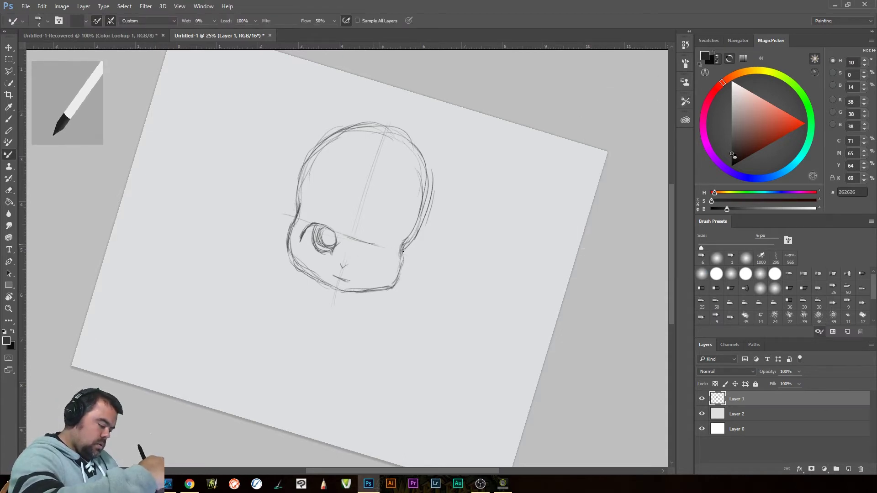
key(r)
drag(519, 323, 529, 206)
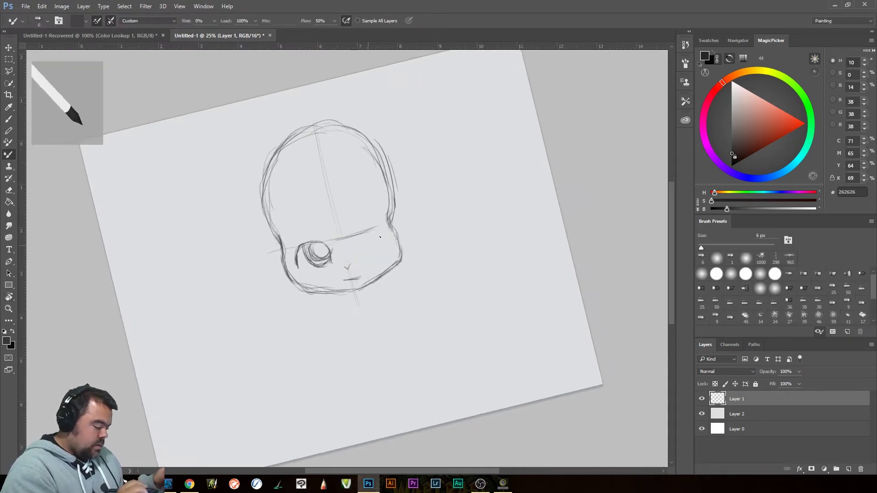
mouse_move(529, 260)
mouse_down()
mouse_move(529, 248)
mouse_move(447, 182)
mouse_up()
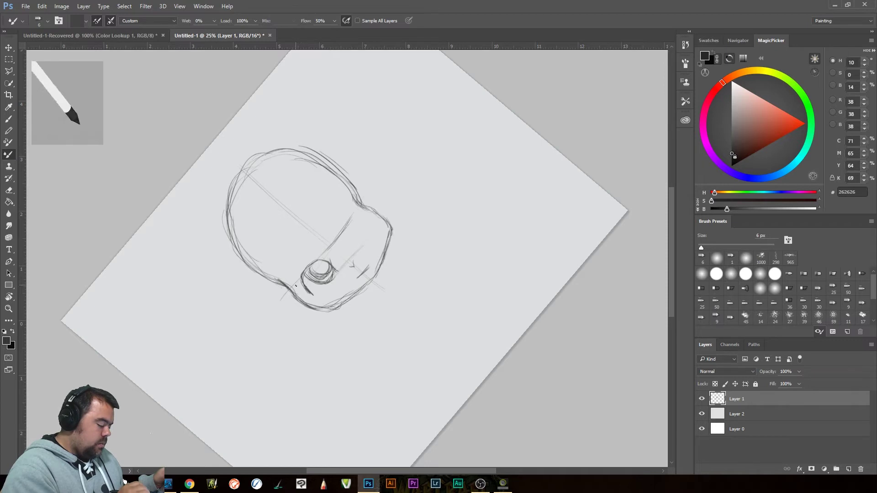
Sketch a small rounded ear on each side of the head and two short neck lines below the jaw.
mouse_move(315, 257)
mouse_down()
mouse_move(476, 249)
mouse_move(384, 303)
mouse_up()
drag(290, 220, 286, 235)
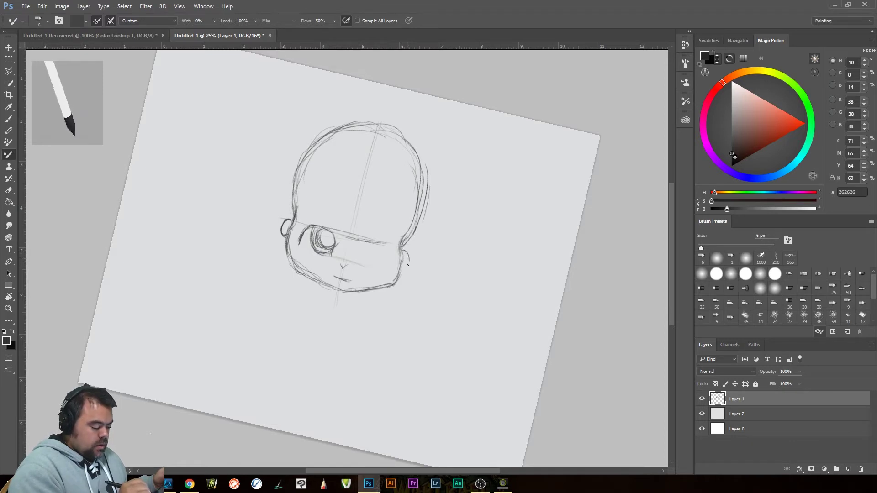
drag(403, 250, 401, 261)
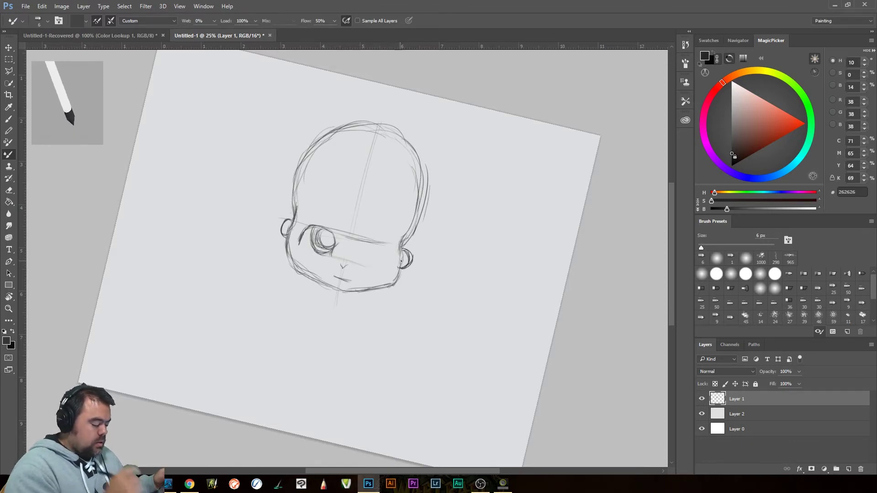
mouse_move(325, 287)
mouse_down()
mouse_move(318, 301)
mouse_move(359, 310)
mouse_up()
Sketch the eye on the right half of the face between the guides, with an arched lid, outer corner and round iris.
key(r)
mouse_move(439, 283)
mouse_down()
mouse_move(506, 204)
mouse_move(476, 280)
mouse_up()
key(b)
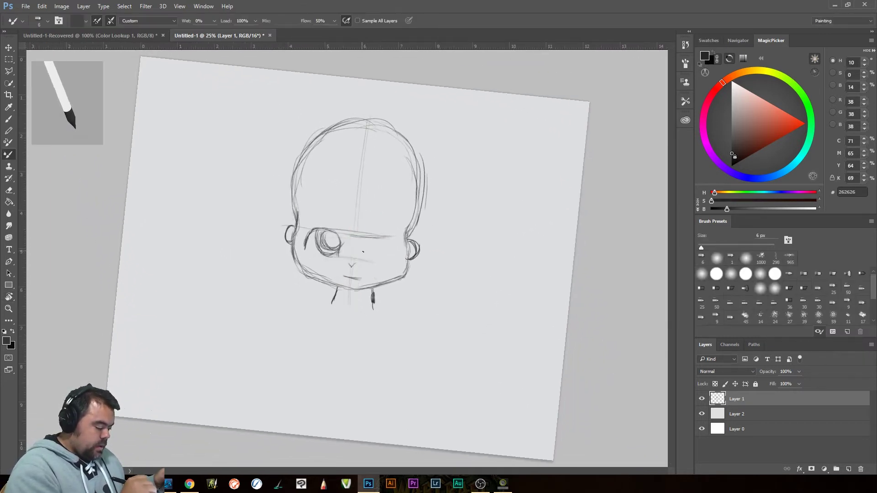
drag(363, 251, 363, 259)
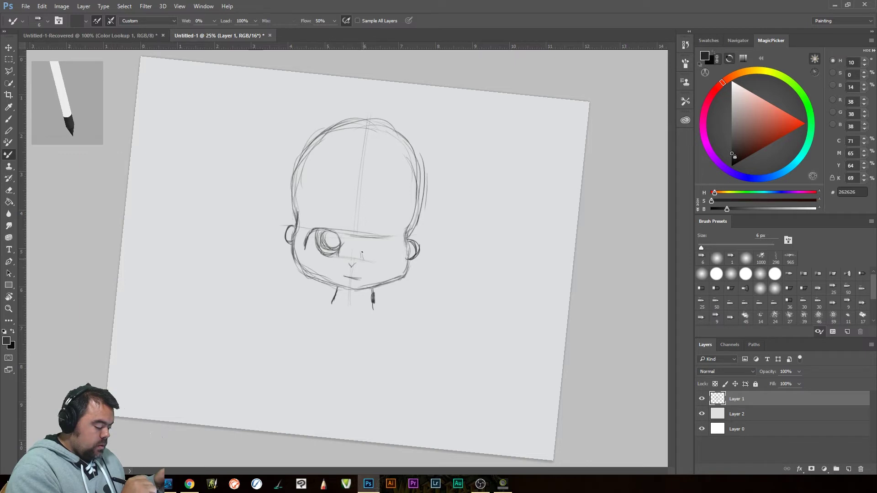
key(r)
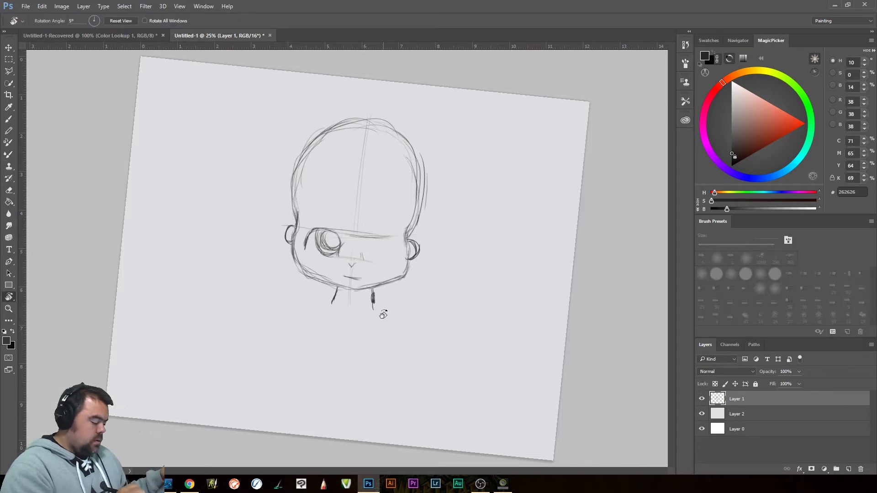
click(8, 154)
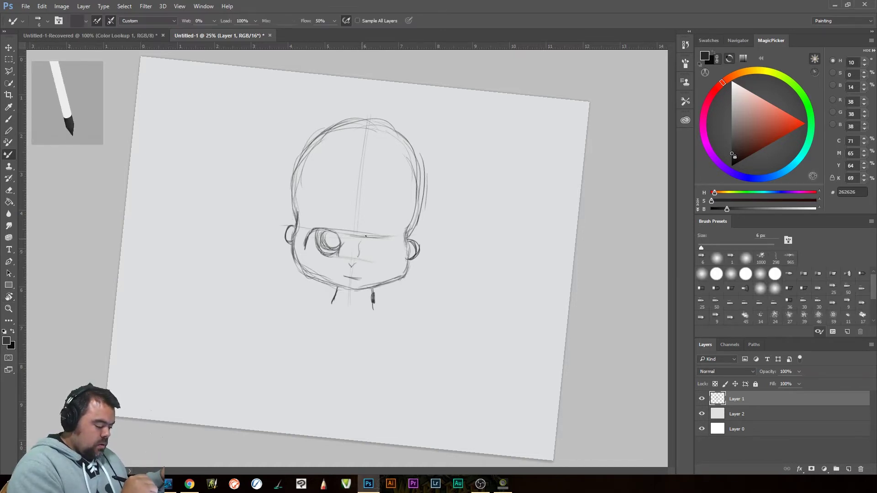
mouse_move(359, 256)
mouse_down()
mouse_move(380, 234)
mouse_move(392, 263)
mouse_move(396, 250)
mouse_up()
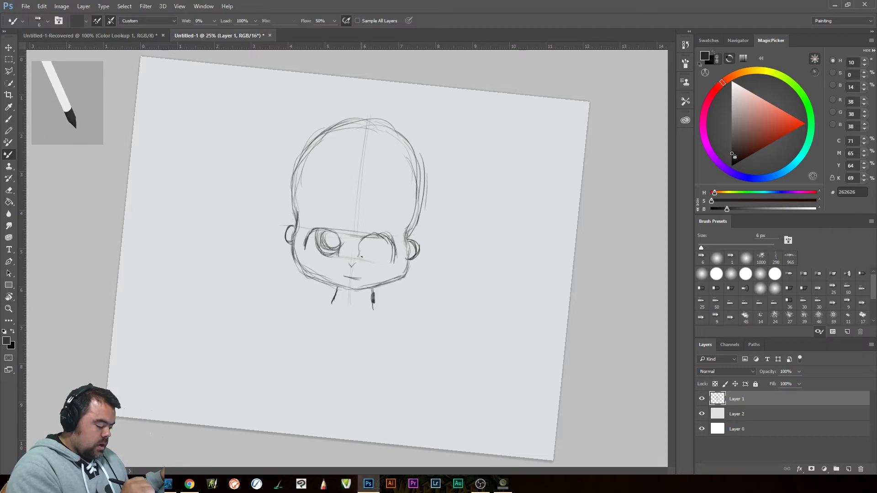
mouse_move(365, 259)
mouse_down()
mouse_move(378, 251)
mouse_move(381, 263)
mouse_up()
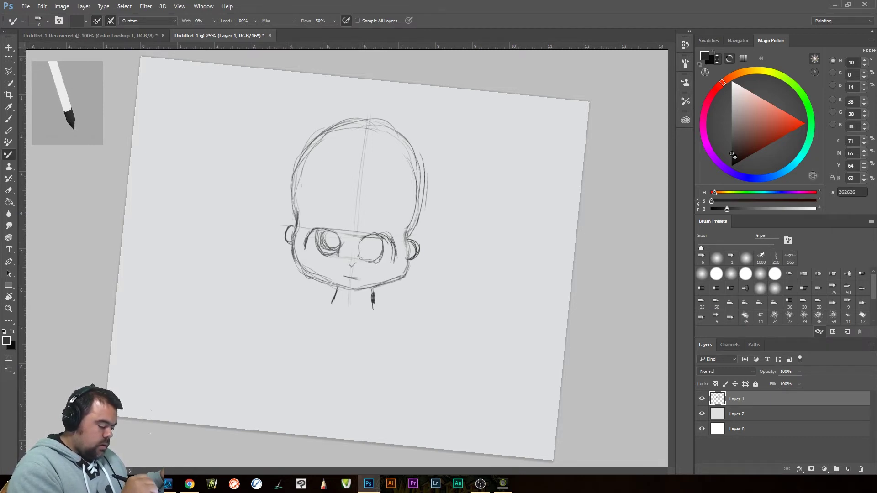
mouse_move(378, 236)
mouse_down()
mouse_move(369, 254)
mouse_move(361, 243)
mouse_move(378, 246)
mouse_move(373, 232)
mouse_move(395, 272)
mouse_up()
mouse_move(363, 237)
mouse_down()
mouse_move(358, 256)
mouse_move(387, 255)
mouse_up()
drag(388, 236, 386, 254)
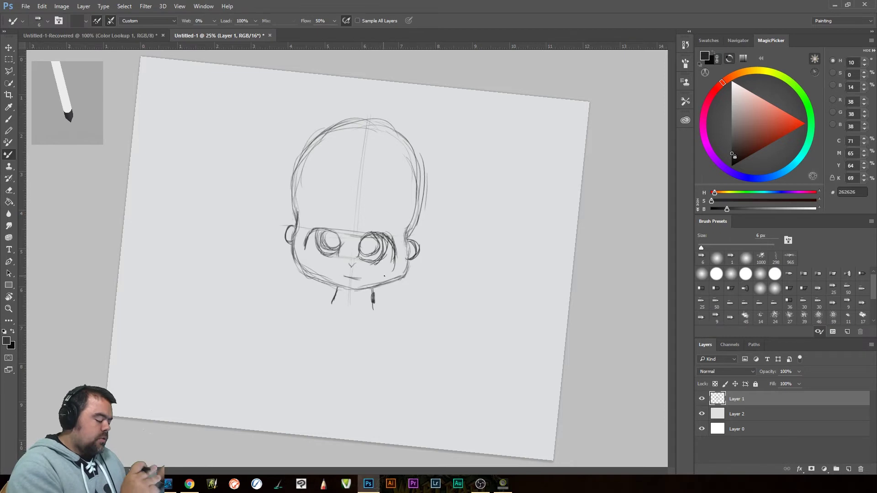
Redraw the iris of the eye on the right half of the face and sketch an arched eyebrow above each eye.
drag(373, 248, 370, 258)
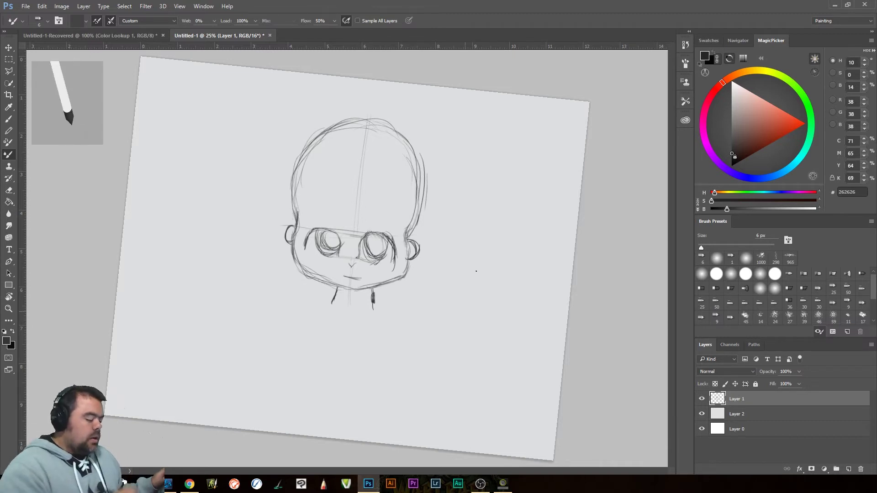
key(r)
drag(485, 337, 451, 142)
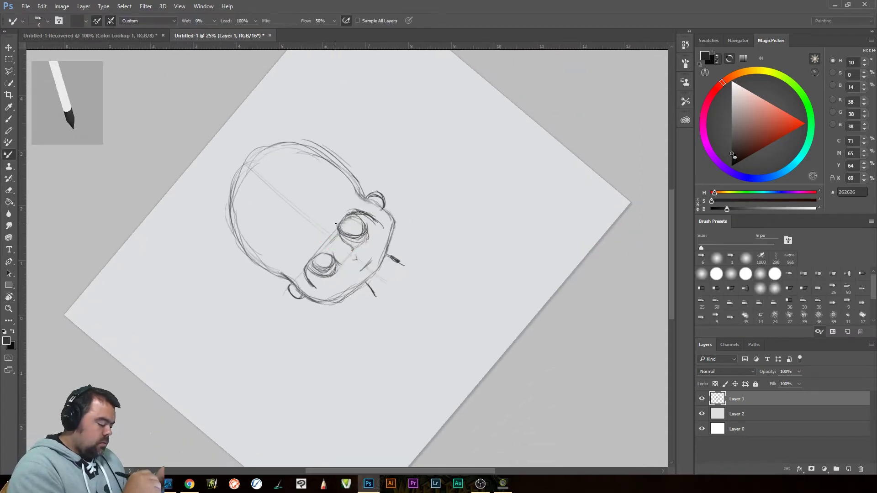
mouse_move(329, 229)
mouse_down()
mouse_move(333, 211)
mouse_move(354, 200)
mouse_move(333, 218)
mouse_up()
drag(304, 253, 295, 272)
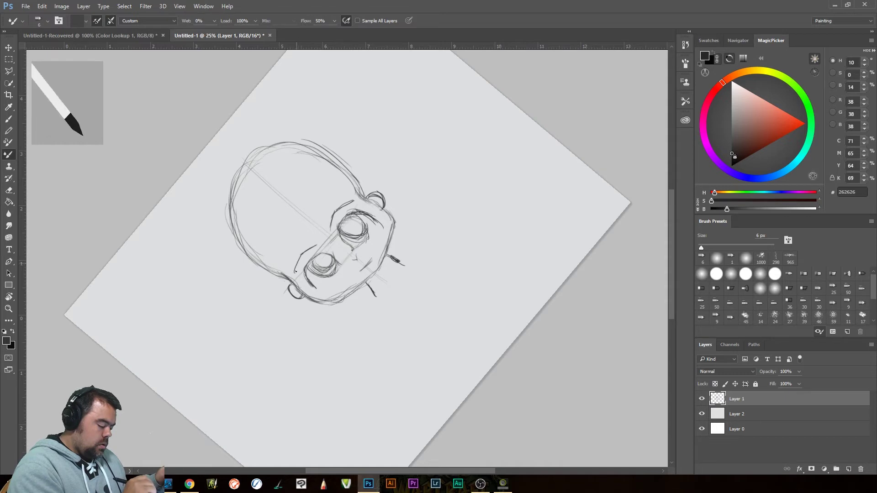
Sketch the hair's outer outline on the left half and crown, with parted bangs sweeping across the forehead.
key(r)
drag(382, 221, 417, 313)
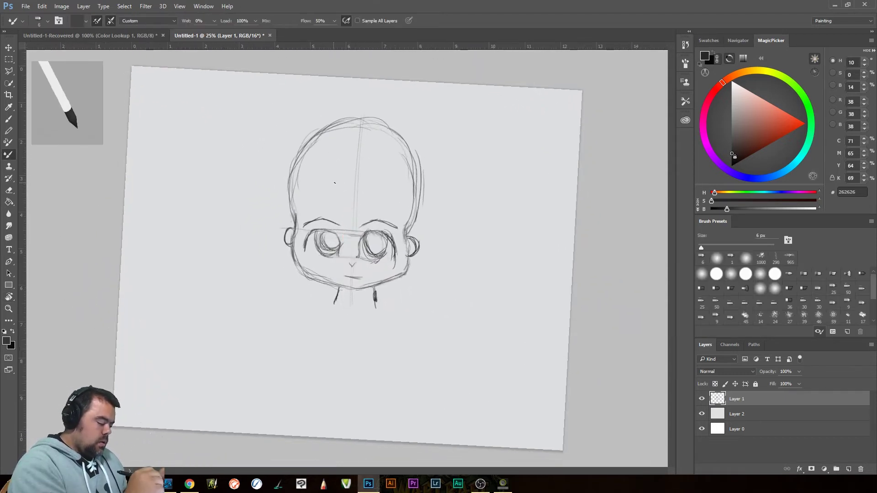
drag(326, 179, 303, 215)
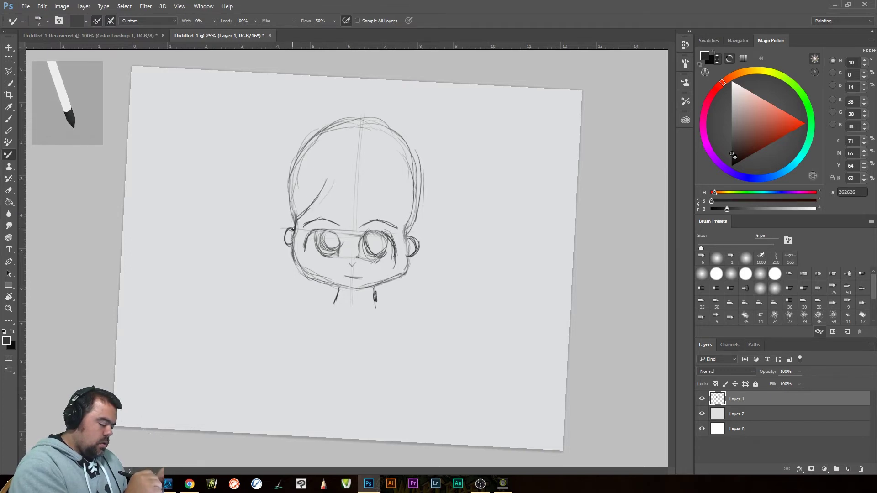
mouse_move(289, 229)
mouse_down()
mouse_move(279, 200)
mouse_move(296, 133)
mouse_move(376, 98)
mouse_up()
mouse_move(318, 116)
mouse_down()
mouse_move(357, 101)
mouse_move(382, 111)
mouse_up()
mouse_move(332, 131)
mouse_down()
mouse_move(401, 119)
mouse_move(408, 128)
mouse_up()
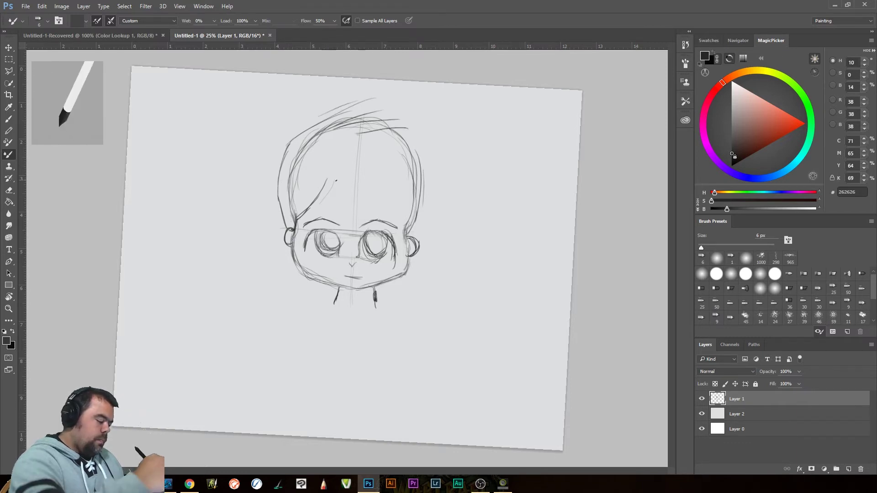
mouse_move(326, 170)
mouse_down()
mouse_move(358, 211)
mouse_move(370, 216)
mouse_move(370, 199)
mouse_move(389, 223)
mouse_up()
mouse_move(371, 169)
mouse_down()
mouse_move(394, 219)
mouse_move(399, 203)
mouse_move(405, 235)
mouse_up()
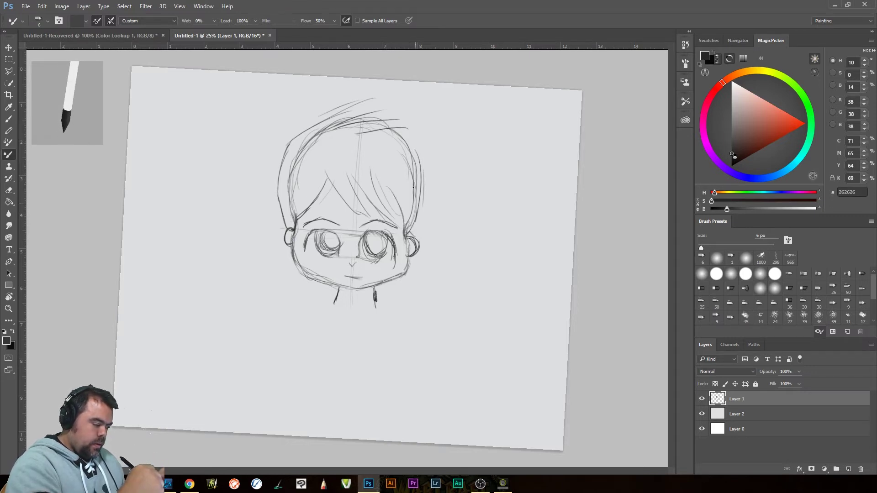
Sketch the hair's outer outline on the right half of the head, from the crown to the ear, with overlapping strokes.
drag(409, 130, 432, 213)
mouse_move(427, 170)
mouse_down()
mouse_move(431, 212)
mouse_move(415, 238)
mouse_up()
drag(431, 209, 418, 233)
drag(438, 182, 431, 209)
drag(423, 136, 428, 205)
mouse_move(427, 171)
mouse_down()
mouse_move(427, 220)
mouse_move(419, 228)
mouse_up()
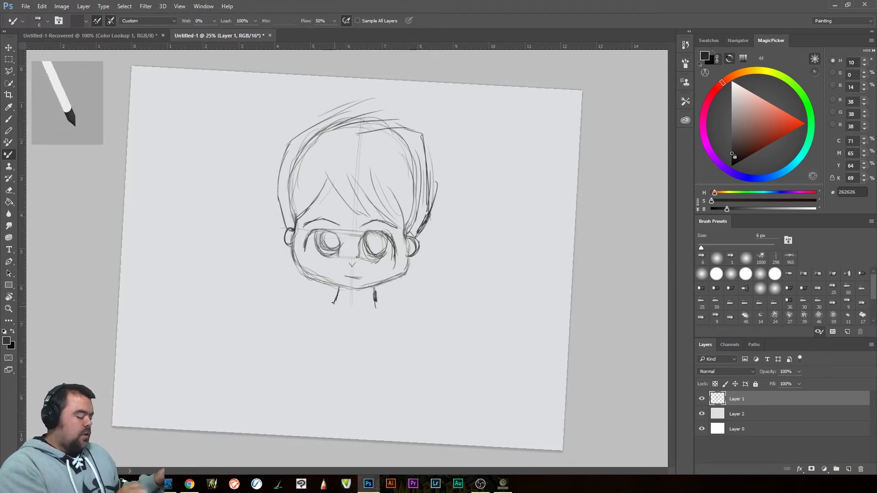
Thicken the neck line on the left half and redraw the mouth as a small smile.
drag(339, 288, 331, 310)
key(r)
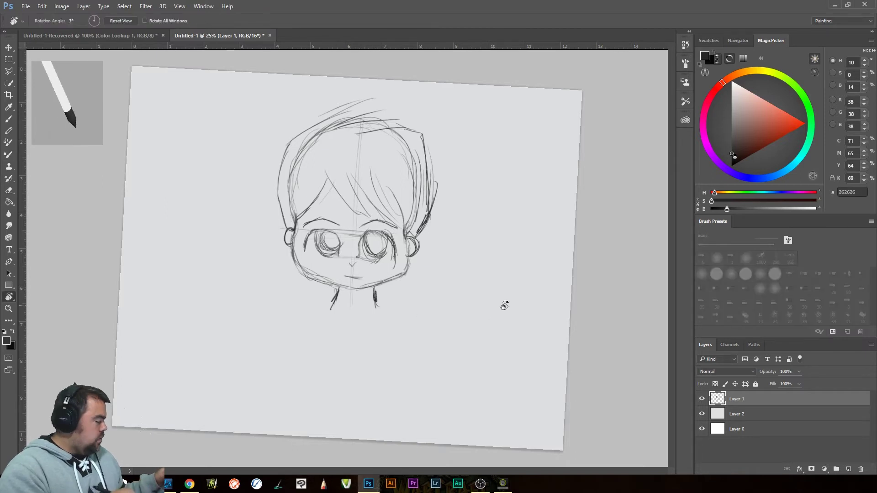
drag(505, 303, 466, 89)
drag(370, 246, 363, 267)
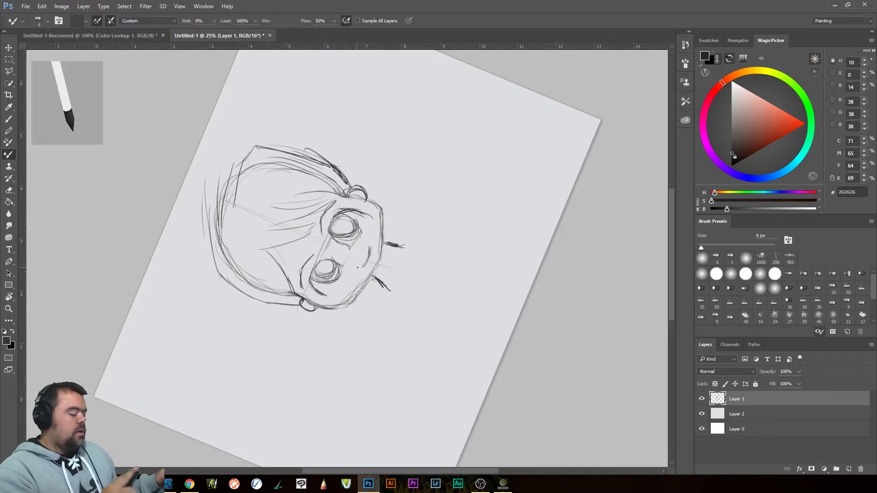
Darken the hair outline from the crown down the left half and add more diagonal strands across the top.
key(r)
drag(489, 190, 428, 314)
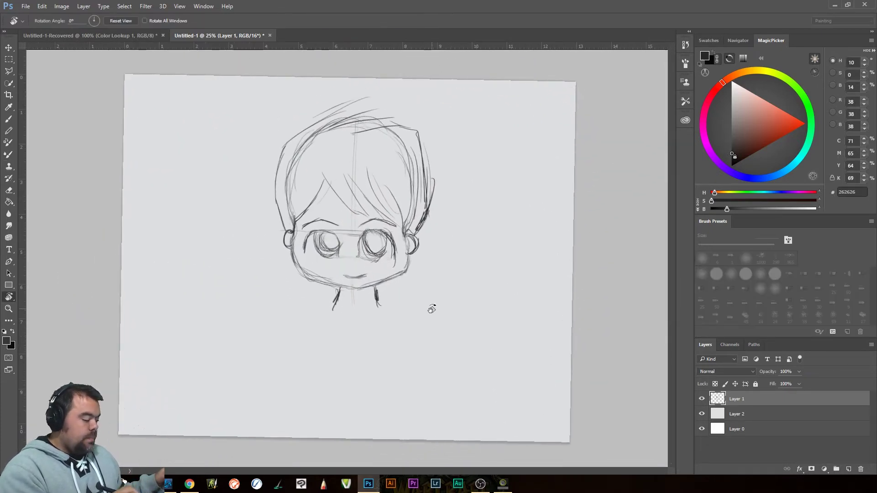
key(b)
mouse_move(363, 97)
mouse_down()
mouse_move(287, 144)
mouse_move(275, 204)
mouse_up()
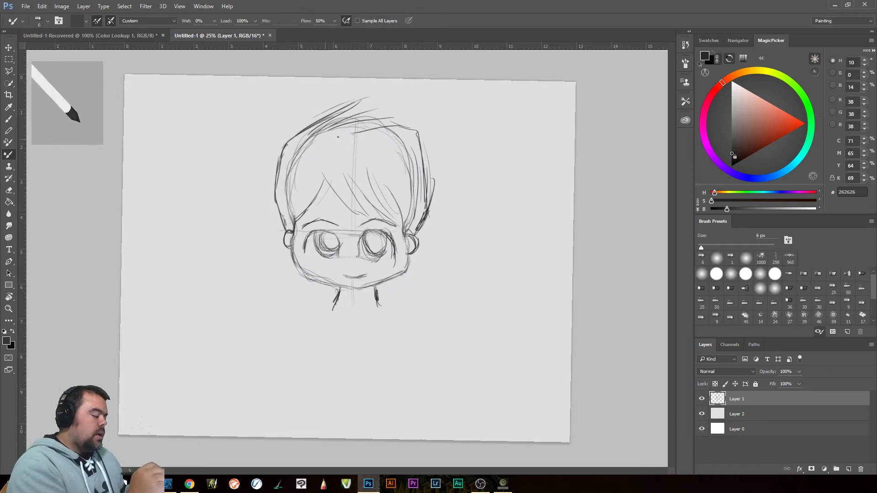
mouse_move(314, 136)
mouse_down()
mouse_move(385, 100)
mouse_move(406, 120)
mouse_up()
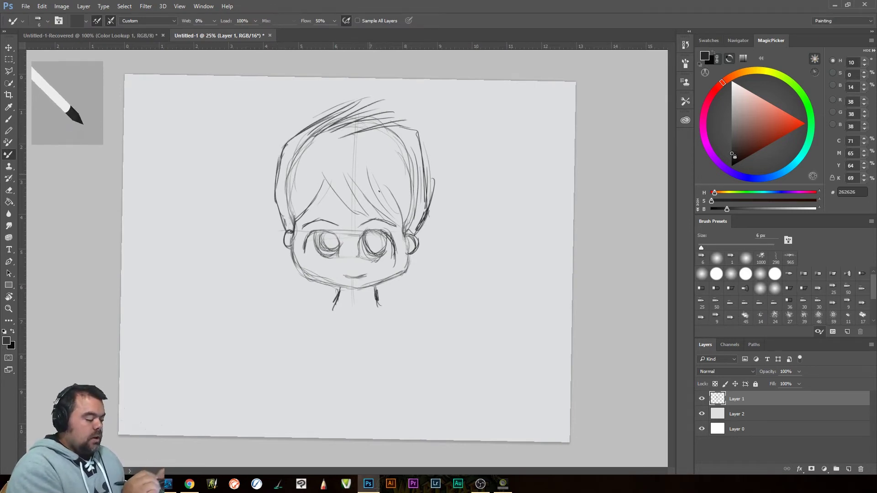
Lower the opacity of the sketch on Layer 1 to 25% and add a new layer directly beneath it.
drag(795, 371, 770, 385)
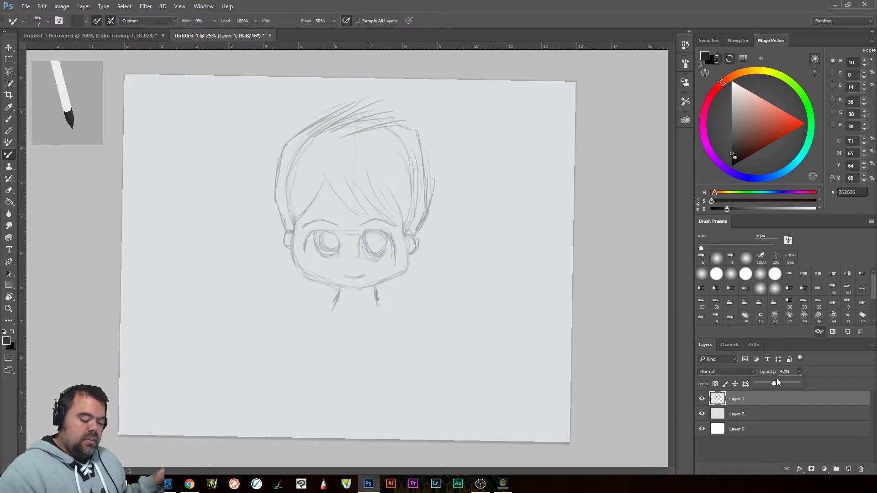
drag(769, 384, 766, 381)
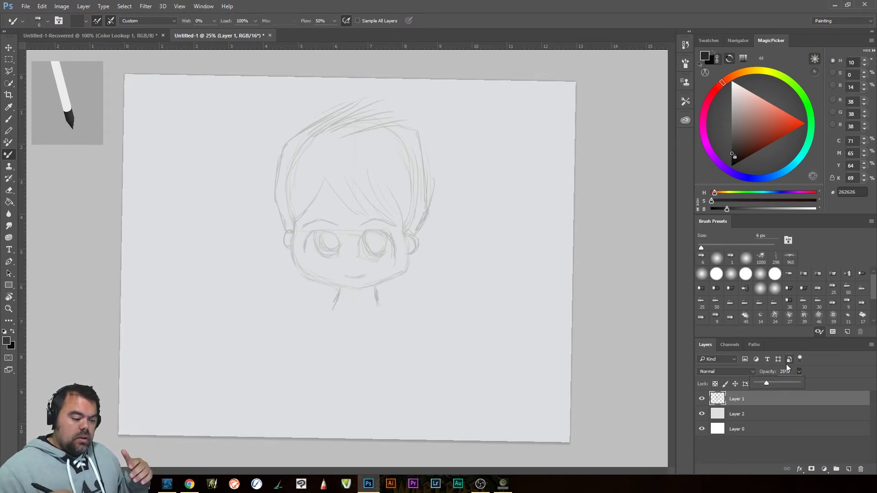
click(844, 461)
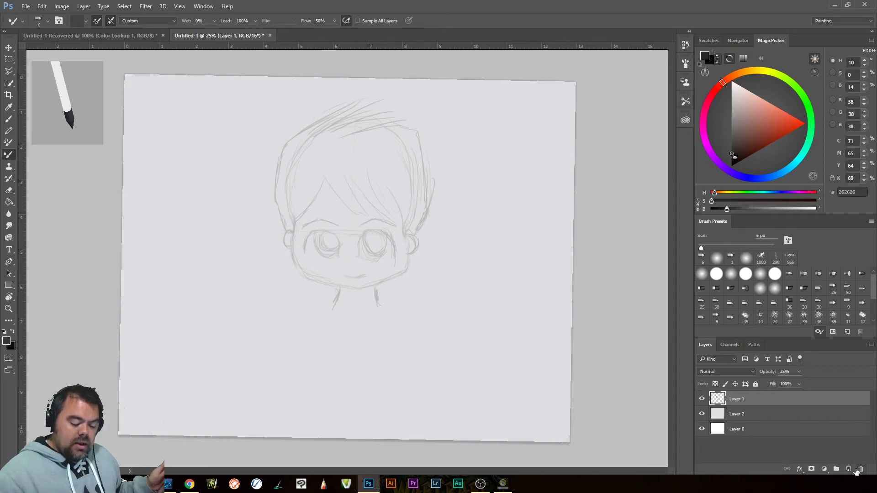
ctrl+click(852, 469)
click(770, 419)
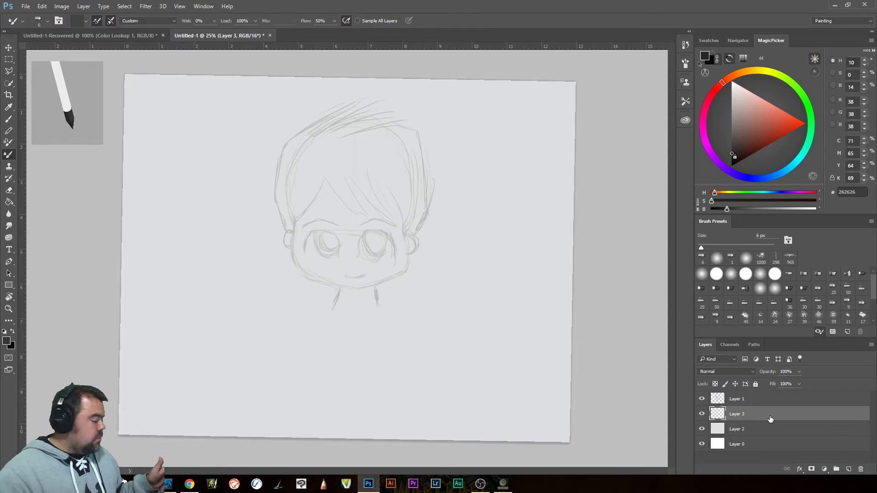
Fill Layer 3 with blue (4C79D3) using the Paint Bucket and move it above Layer 1.
click(9, 202)
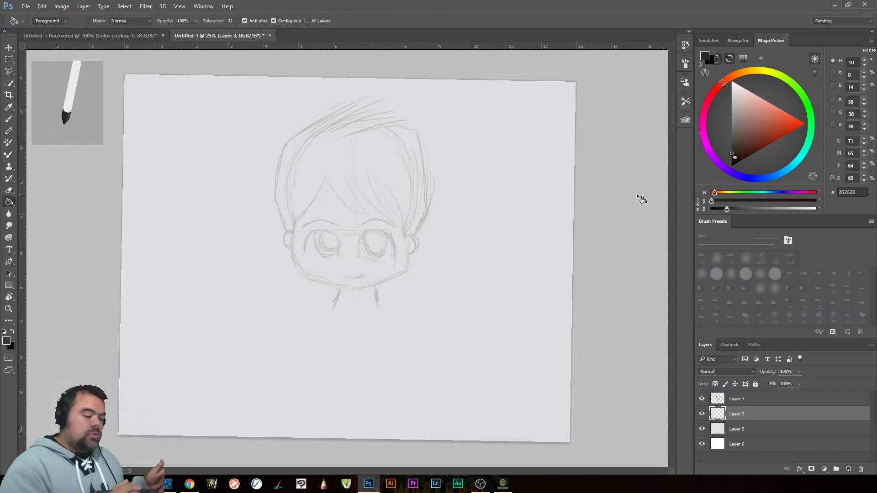
click(765, 177)
drag(761, 109, 771, 115)
click(771, 118)
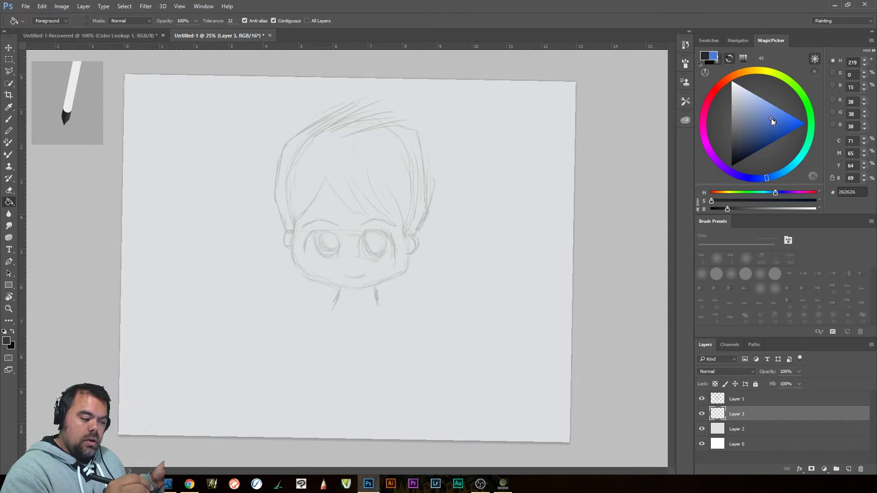
click(444, 337)
drag(754, 414, 759, 403)
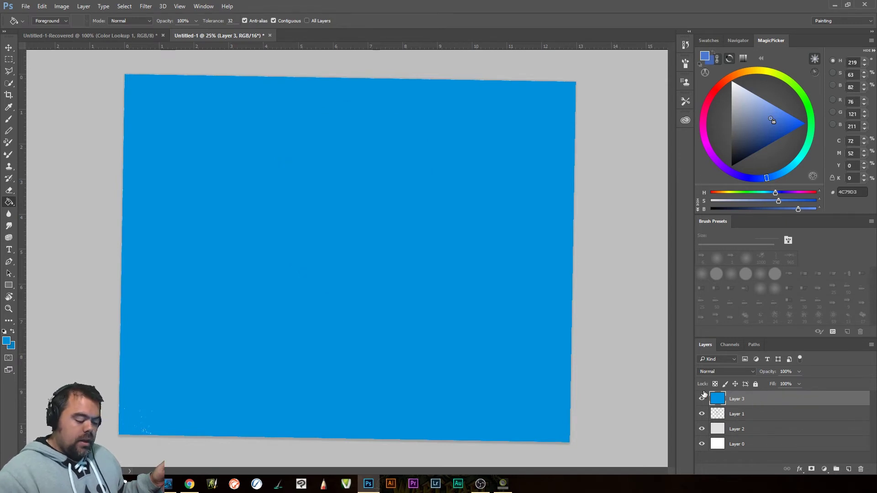
Try Overlay on the blue Layer 3, settle on the Screen blend mode, and compare it with Layer 2 hidden and shown.
click(737, 372)
click(716, 279)
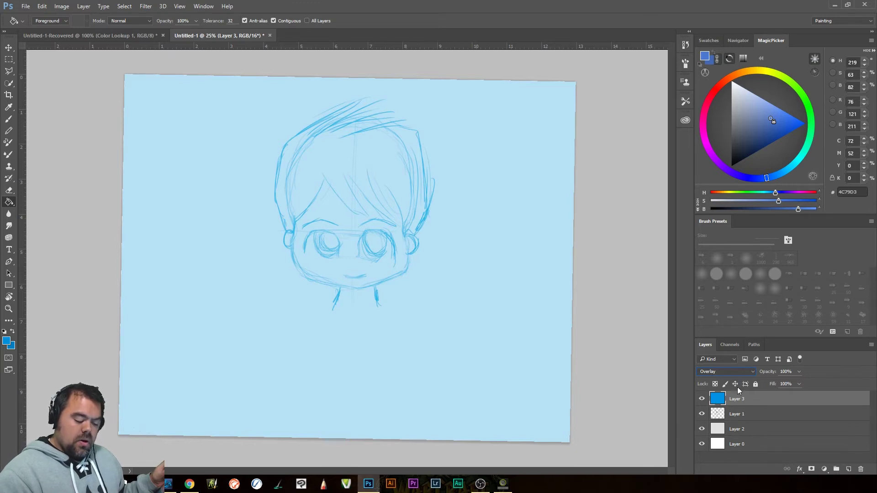
click(736, 373)
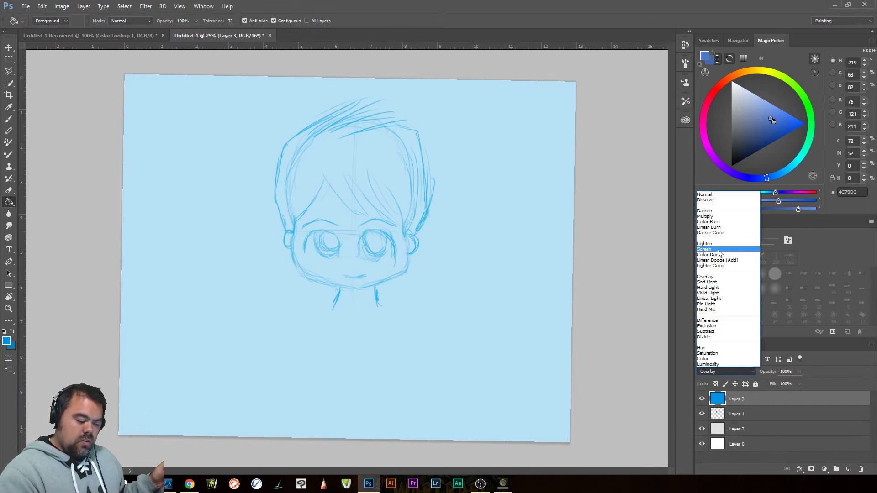
click(720, 273)
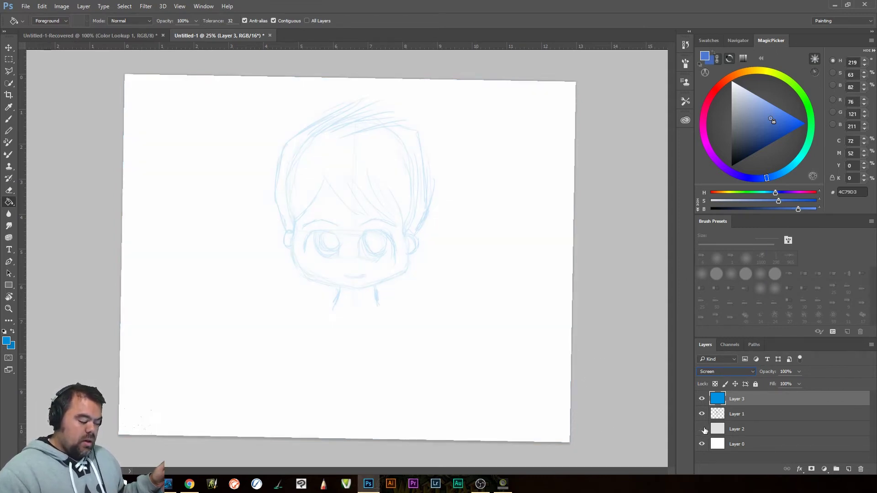
click(702, 429)
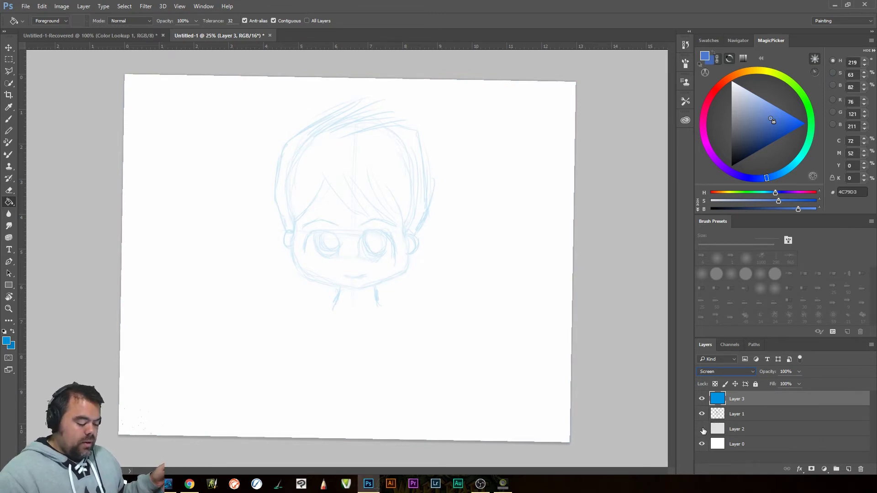
click(702, 429)
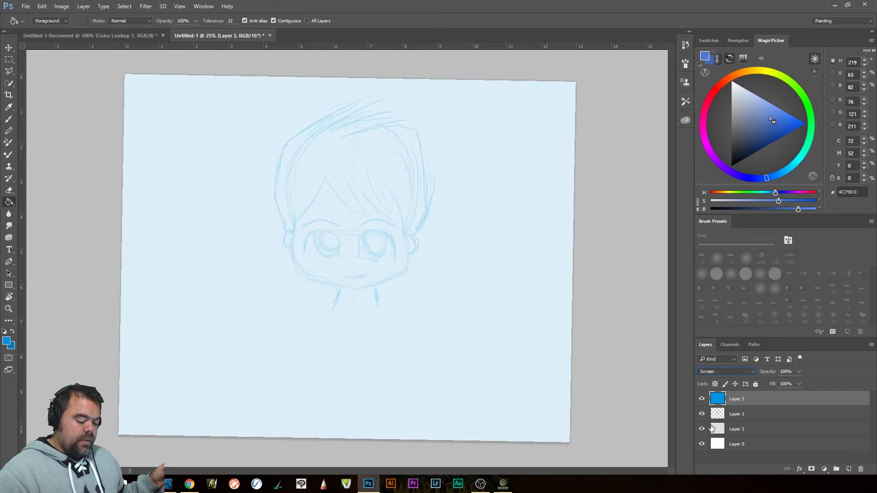
Create a new group containing Layer 3 and Layer 1, and set the group's blend mode to Normal.
click(837, 469)
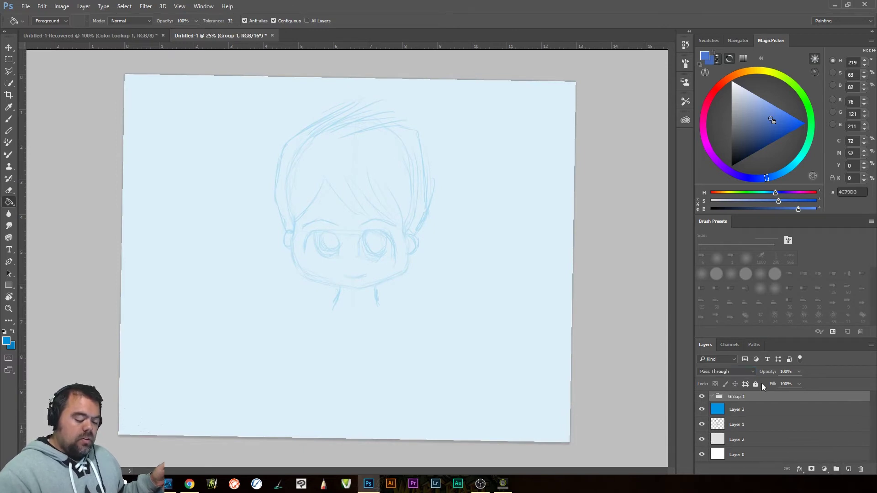
drag(742, 409, 761, 418)
click(728, 397)
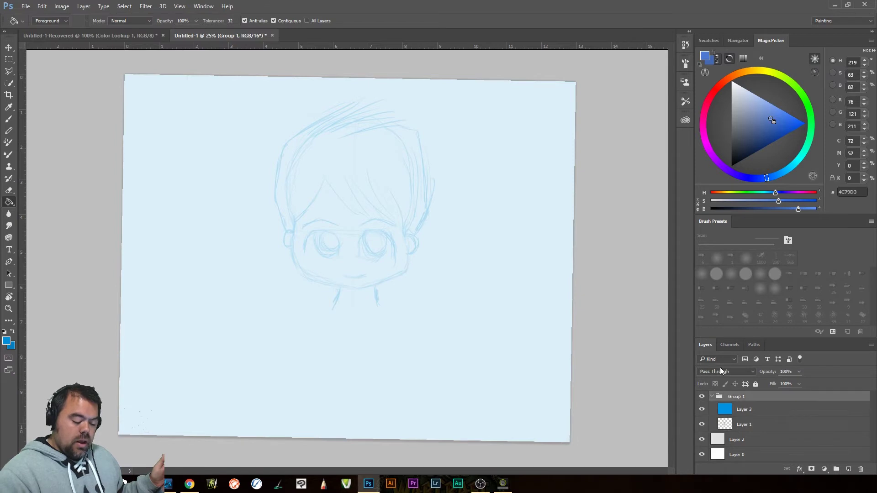
click(716, 372)
click(721, 194)
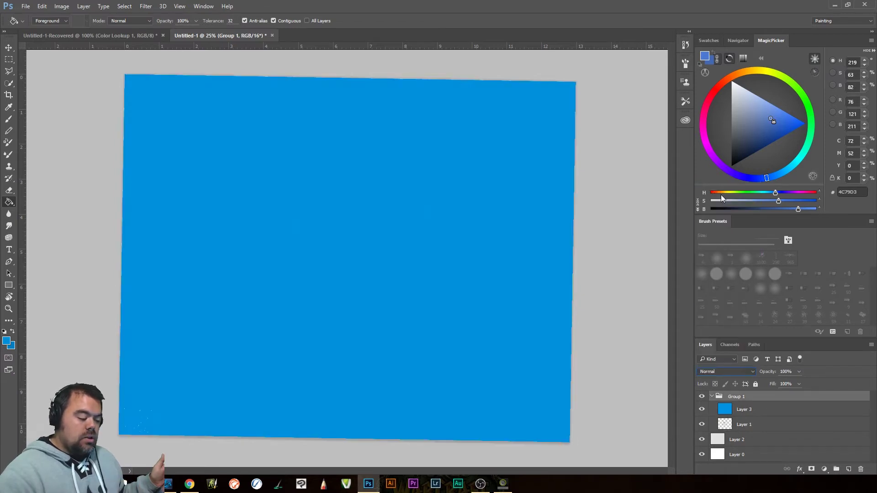
Try the Screen blend mode on Group 1.
click(745, 408)
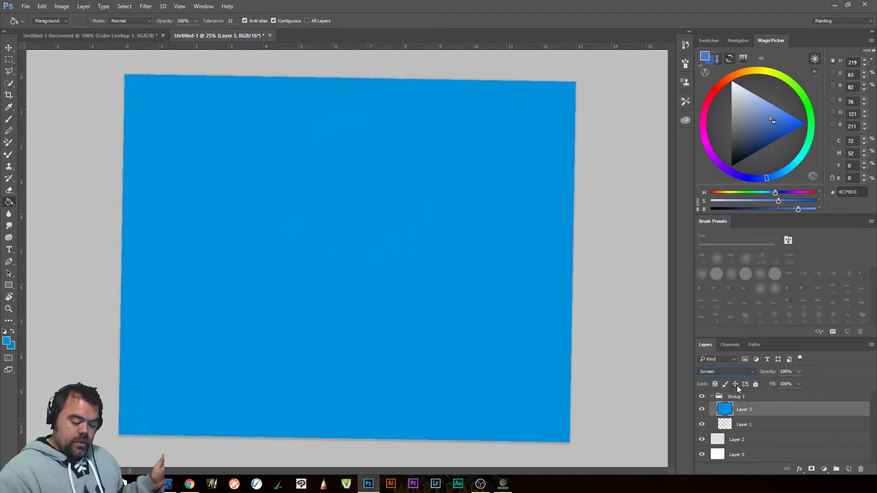
click(735, 398)
click(737, 408)
click(737, 396)
click(727, 371)
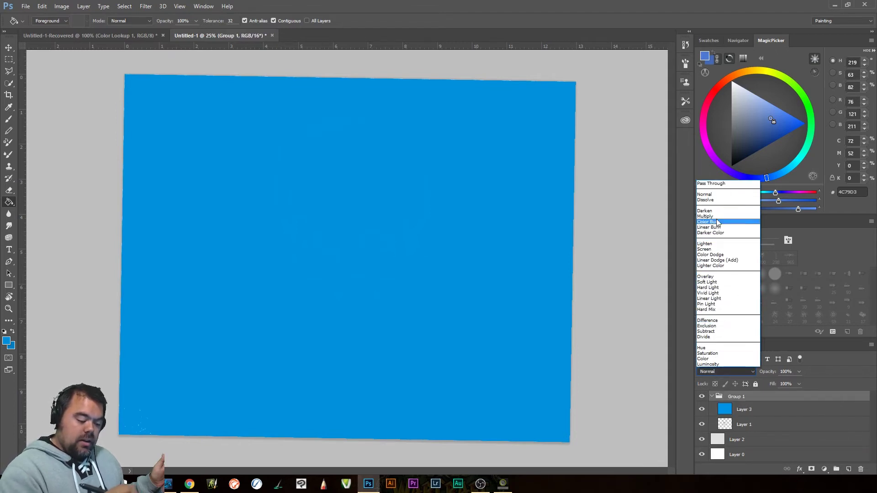
click(708, 250)
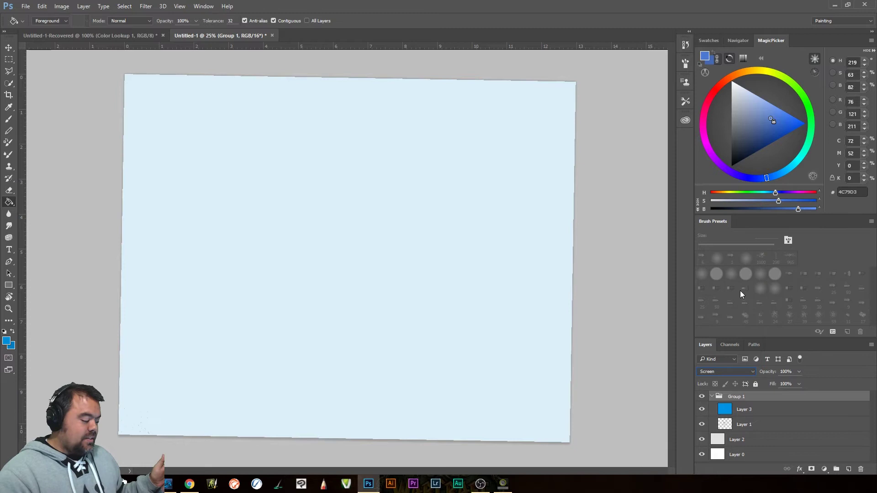
Set the blend mode of Group 1 back to Normal.
click(749, 410)
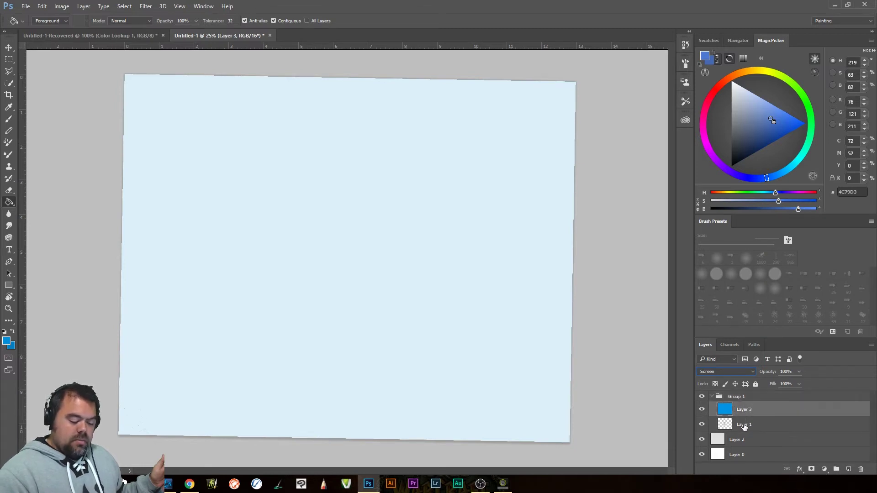
click(747, 425)
click(753, 410)
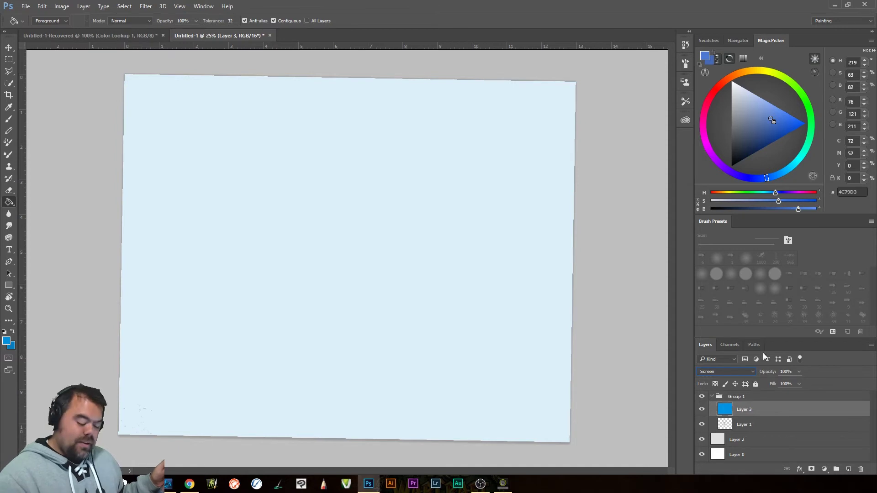
click(739, 397)
click(735, 372)
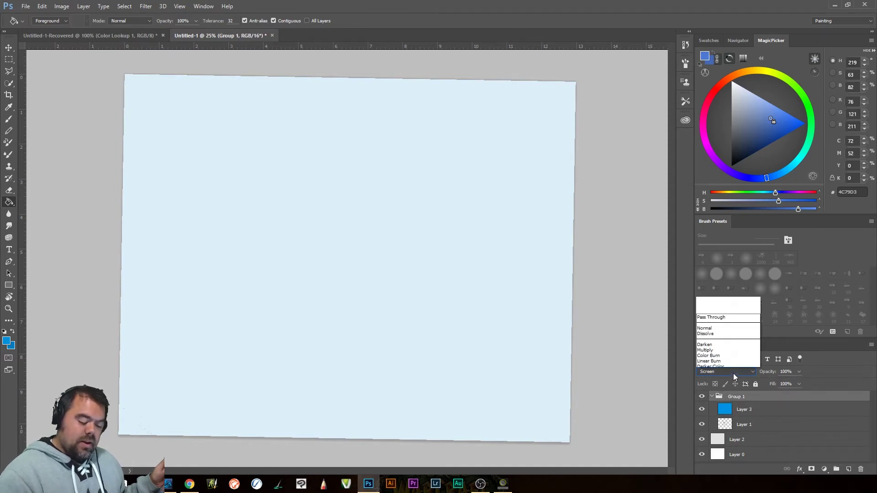
click(719, 195)
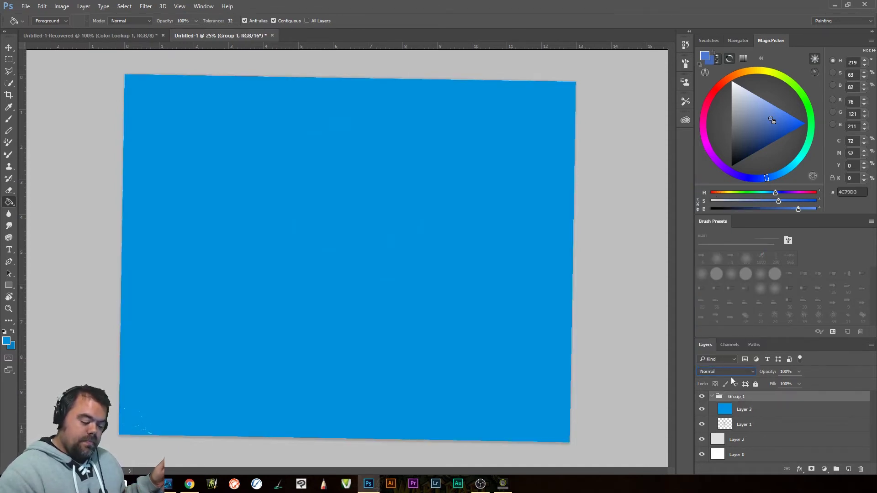
Try the Screen blend mode on Layer 1 and return it to Normal.
click(743, 413)
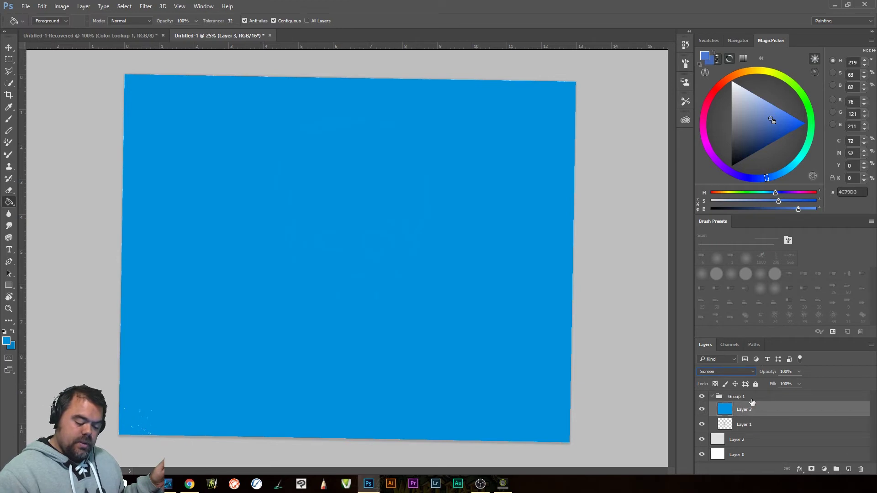
click(752, 427)
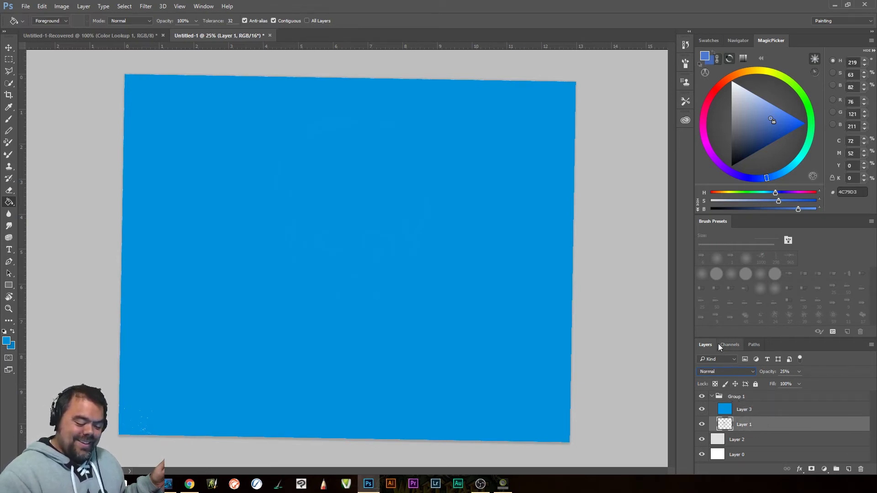
click(722, 371)
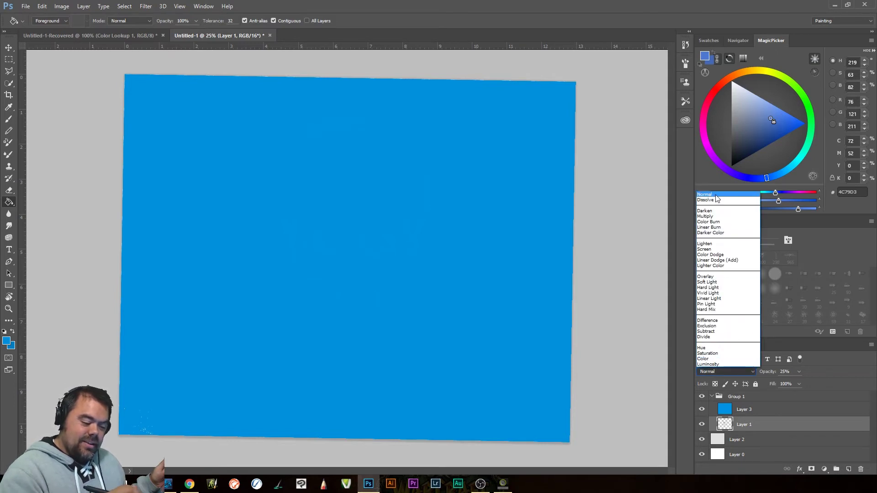
click(707, 248)
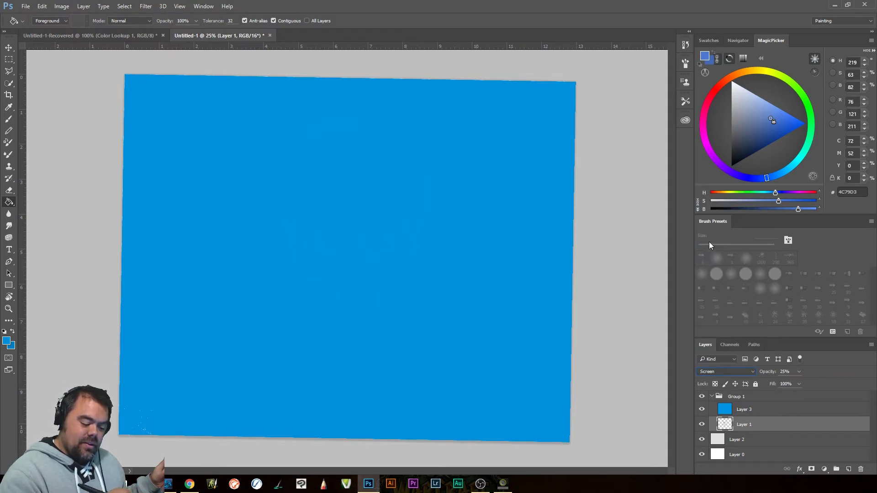
click(711, 371)
click(721, 195)
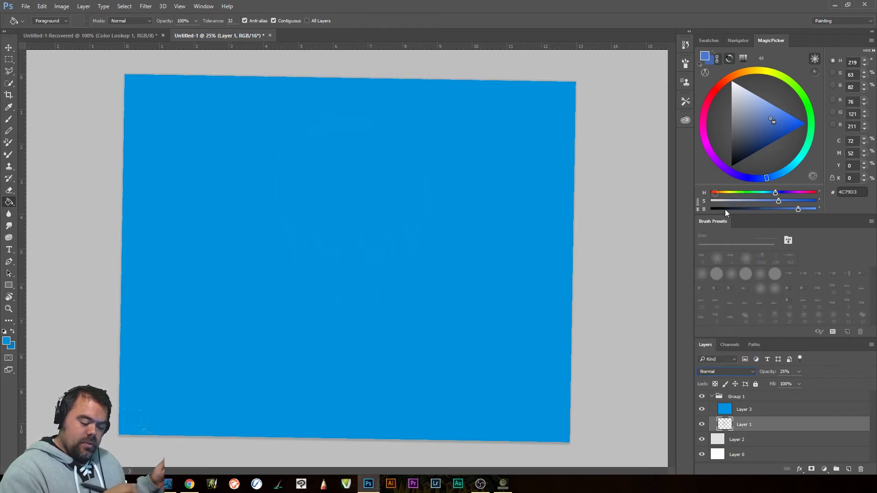
Try the Overlay blend mode on Layer 3, and set that layer to Normal.
click(745, 408)
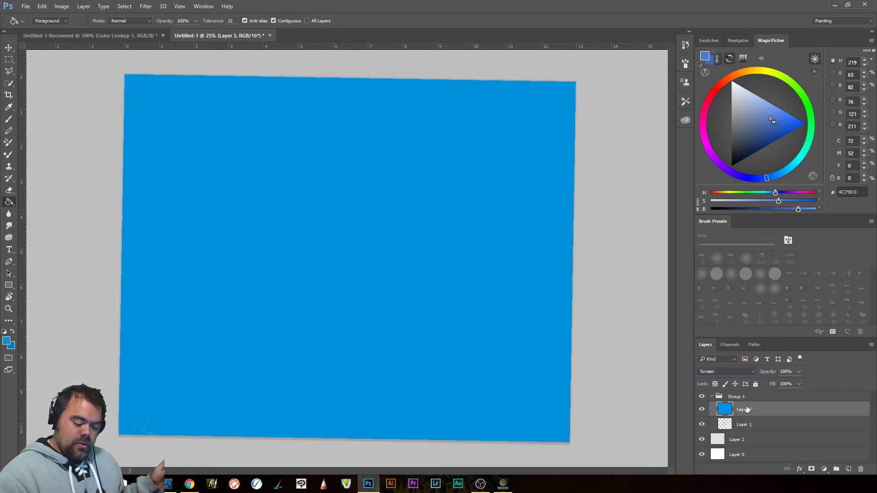
click(746, 371)
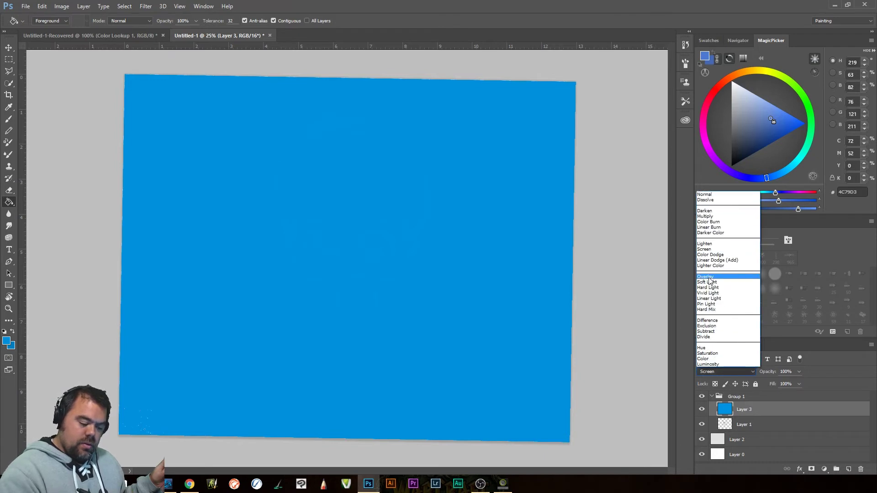
click(719, 314)
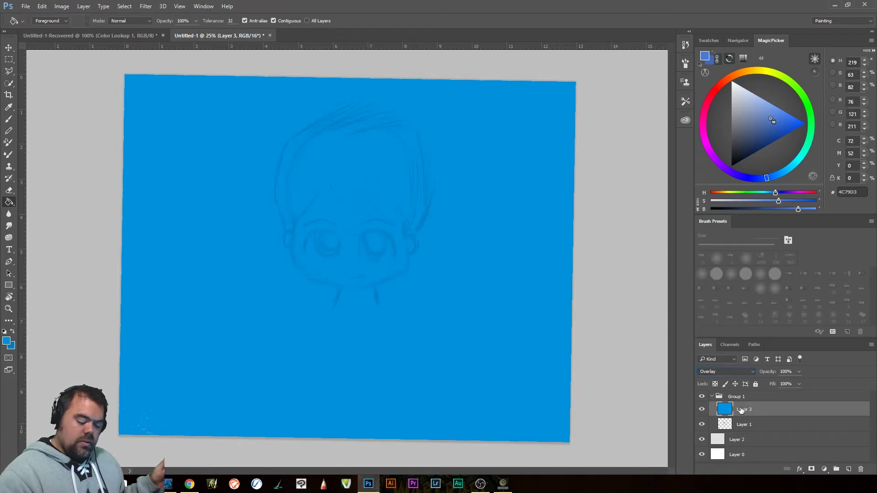
click(741, 371)
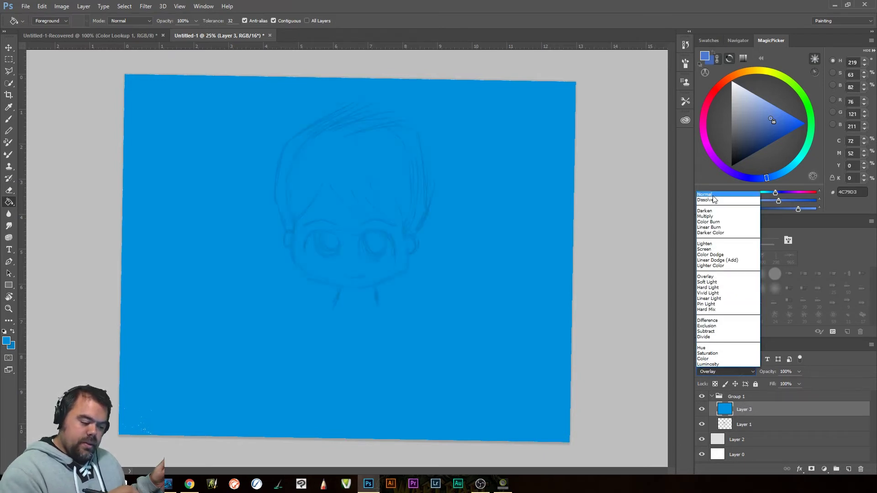
click(714, 196)
Move Layer 3 and Layer 1 out of Group 1 and set Layer 3's blend mode to Overlay.
mouse_move(742, 410)
mouse_down()
mouse_move(740, 392)
mouse_move(734, 406)
mouse_up()
click(741, 424)
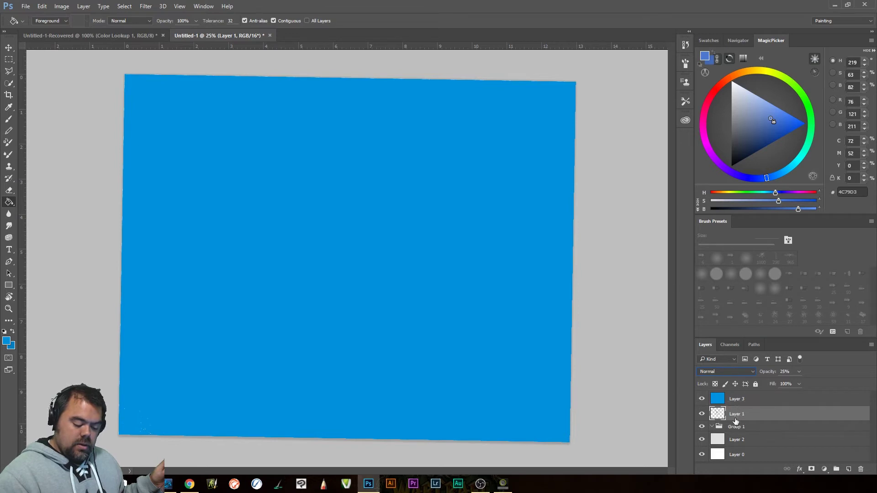
click(731, 400)
click(736, 372)
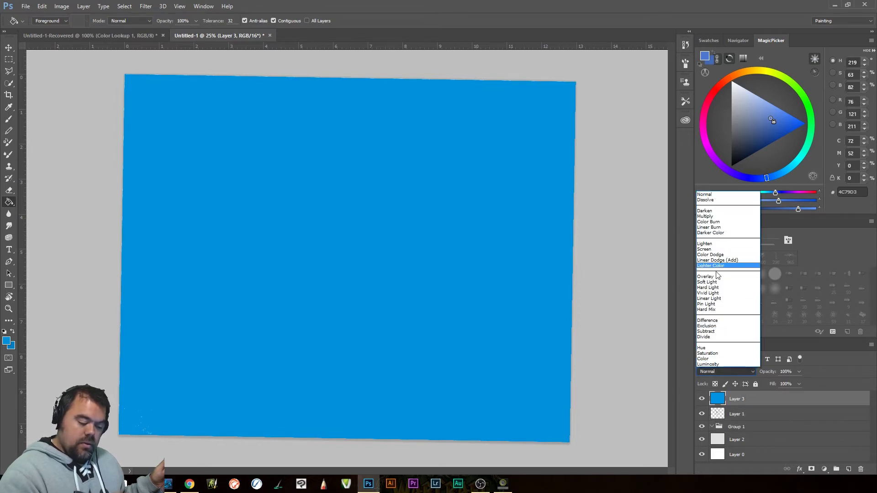
click(715, 278)
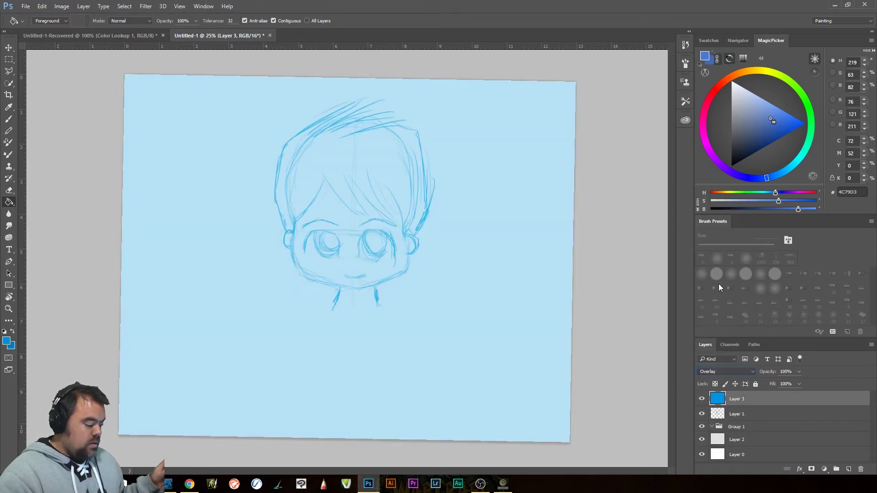
Clip the blue Layer 3 to the sketch on Layer 1 with a clipping mask and set its blend mode to Normal.
click(733, 428)
click(746, 400)
right_click(754, 399)
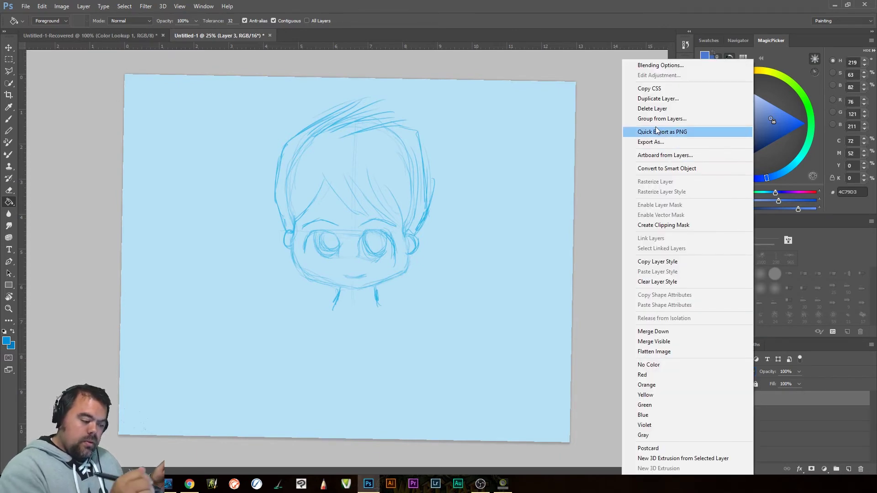
click(672, 224)
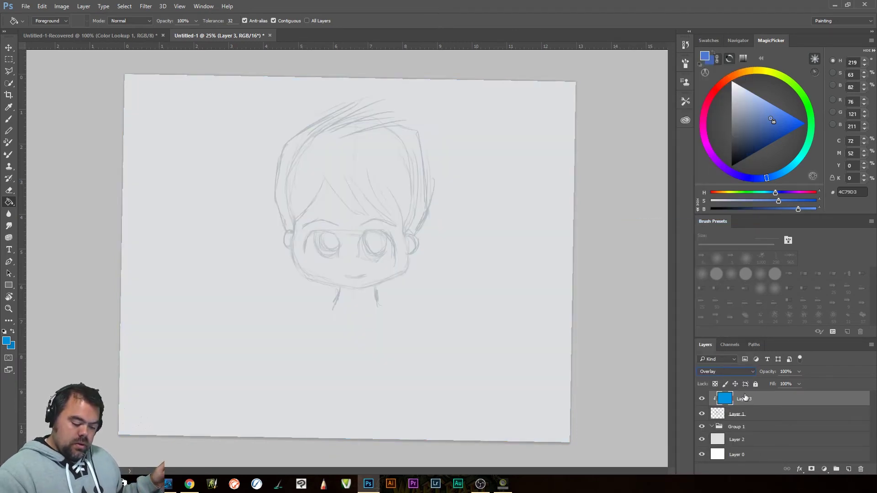
click(726, 371)
click(720, 197)
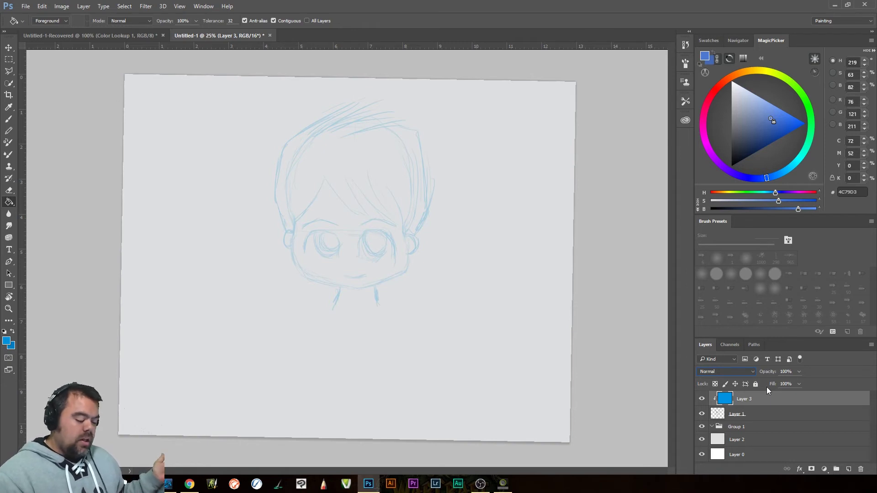
Compare the blue sketch lines with the grey Layer 2 hidden and shown, leaving Layer 2 visible.
click(702, 440)
click(702, 440)
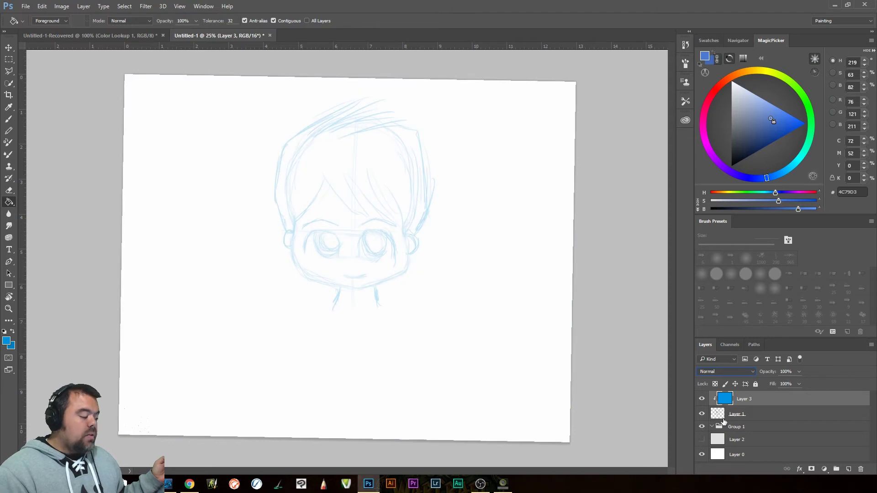
click(702, 440)
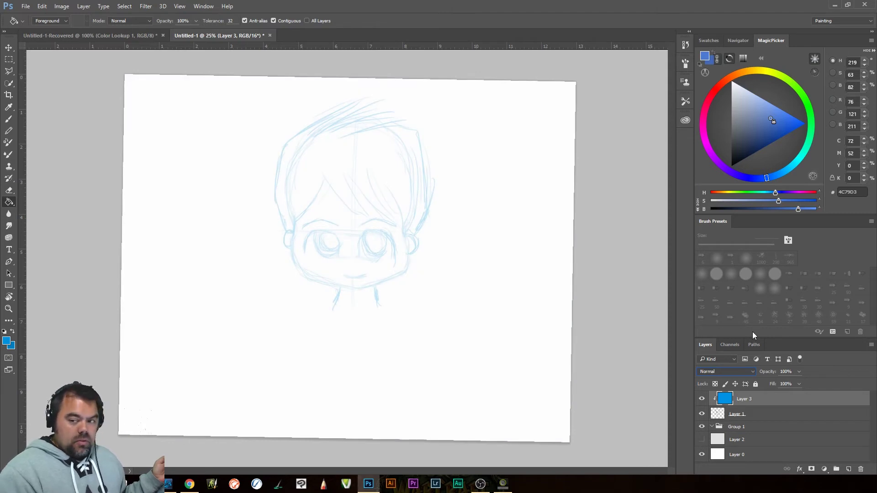
click(703, 440)
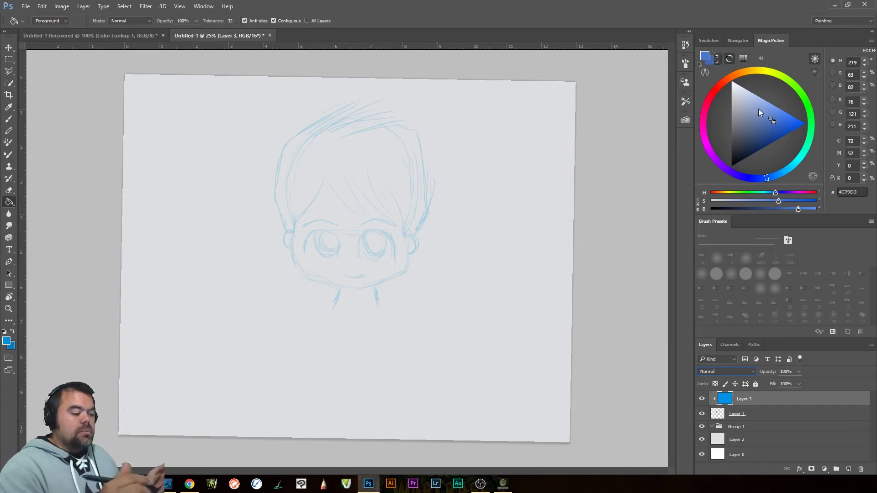
Pick the dark grey 2E2E2E, add a new layer above Layer 3, and choose the Mixer Brush tool.
drag(749, 134, 732, 152)
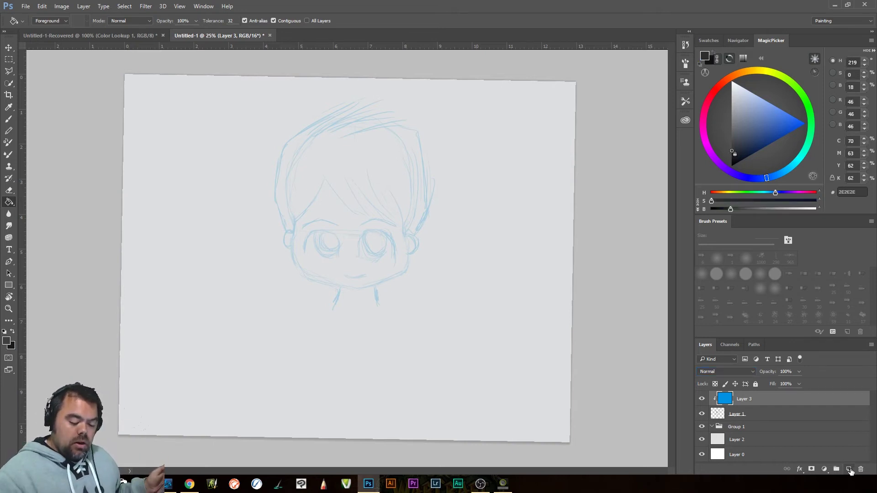
click(849, 469)
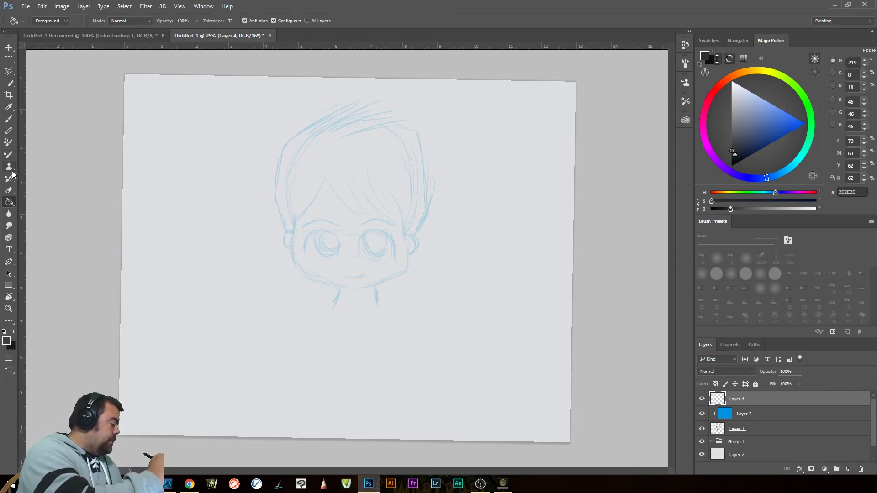
click(13, 155)
Ink the jaw outline from both temples to the chin and the two neck lines over the blue sketch on Layer 4.
mouse_move(355, 236)
mouse_down()
mouse_move(397, 243)
mouse_move(404, 283)
mouse_move(461, 226)
mouse_up()
mouse_move(236, 138)
mouse_down()
mouse_move(226, 220)
mouse_move(241, 266)
mouse_move(293, 299)
mouse_move(405, 325)
mouse_up()
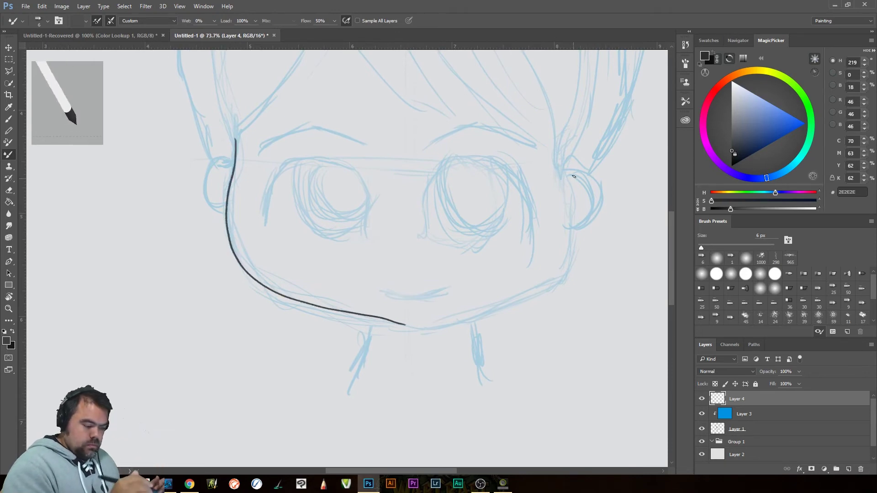
mouse_move(566, 162)
mouse_down()
mouse_move(572, 238)
mouse_move(554, 283)
mouse_move(500, 313)
mouse_move(421, 324)
mouse_move(369, 349)
mouse_move(350, 393)
mouse_up()
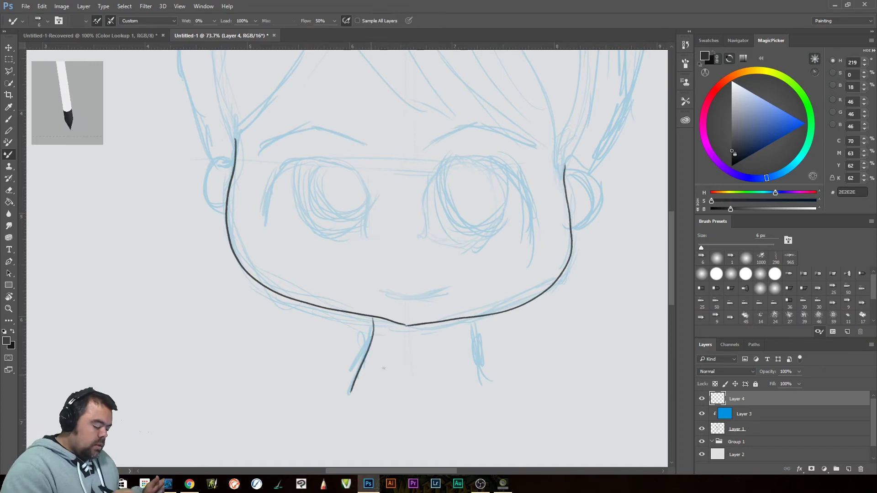
drag(474, 321, 488, 379)
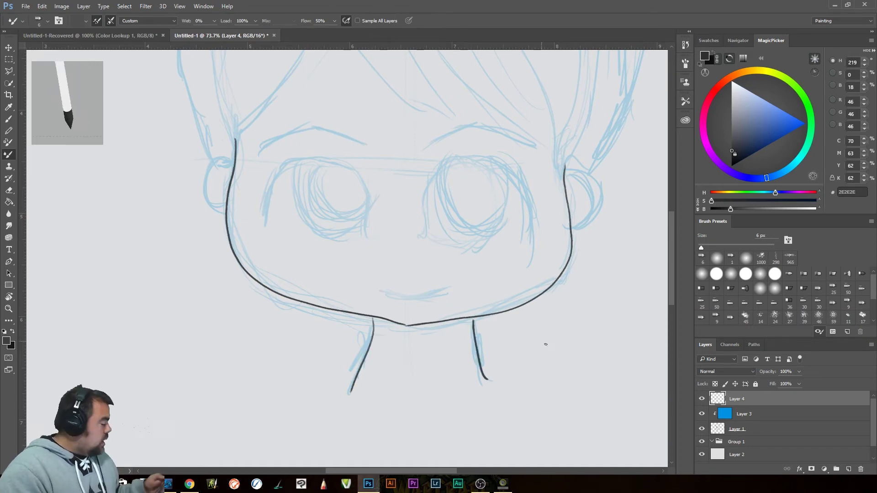
Ink the short curved mouth line above the chin, undoing the first attempt and redrawing it.
key(r)
drag(589, 333, 554, 139)
mouse_move(435, 208)
mouse_down()
mouse_move(427, 233)
mouse_move(391, 262)
mouse_up()
key(ctrl+alt+z)
key(ctrl+alt+z)
drag(431, 220, 424, 234)
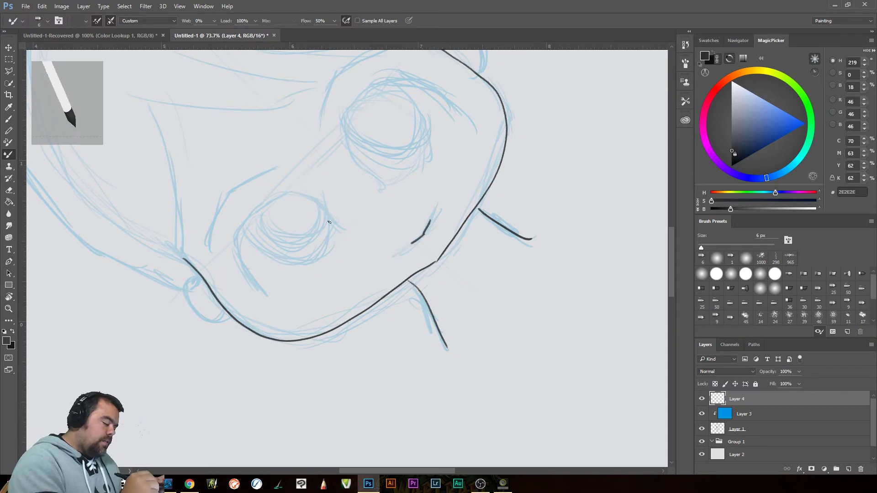
Ink the upper lid, iris and pupil outlines of the eye on the left side of the face.
key(r)
drag(502, 246, 438, 303)
mouse_move(375, 249)
mouse_down()
mouse_move(400, 219)
mouse_move(390, 171)
mouse_move(346, 146)
mouse_move(296, 183)
mouse_up()
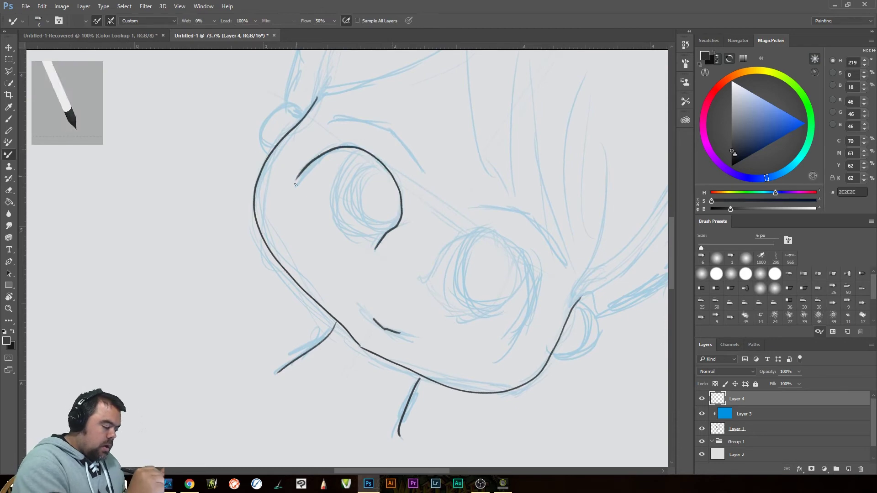
mouse_move(348, 157)
mouse_down()
mouse_move(334, 195)
mouse_move(358, 234)
mouse_move(388, 236)
mouse_up()
mouse_move(377, 159)
mouse_down()
mouse_move(363, 226)
mouse_move(402, 228)
mouse_move(522, 148)
mouse_up()
Ink the upper lid arc of the eye on the right side of the face, redrawing the stroke until it follows the sketch.
key(r)
key(b)
key(bracketleft)
key(bracketleft)
key(bracketleft)
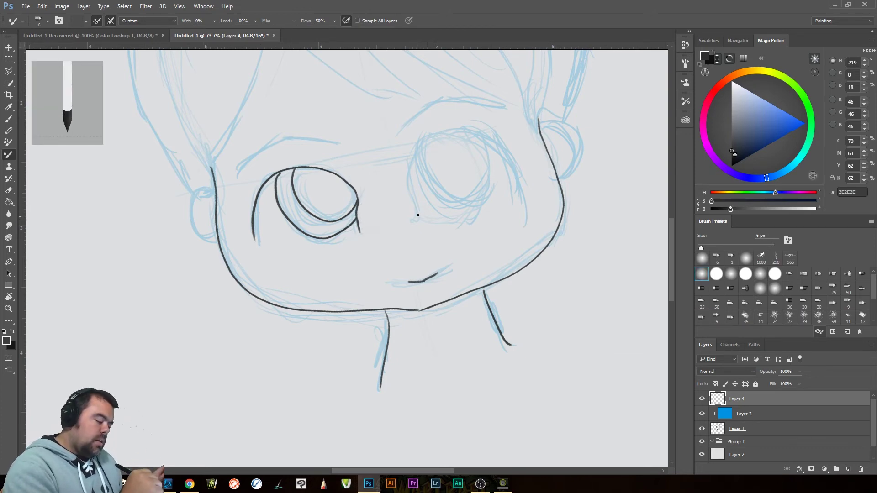
mouse_move(417, 211)
mouse_down()
mouse_move(412, 165)
mouse_move(431, 138)
mouse_move(458, 129)
mouse_move(487, 135)
mouse_move(509, 153)
mouse_move(531, 212)
mouse_up()
key(ctrl+z)
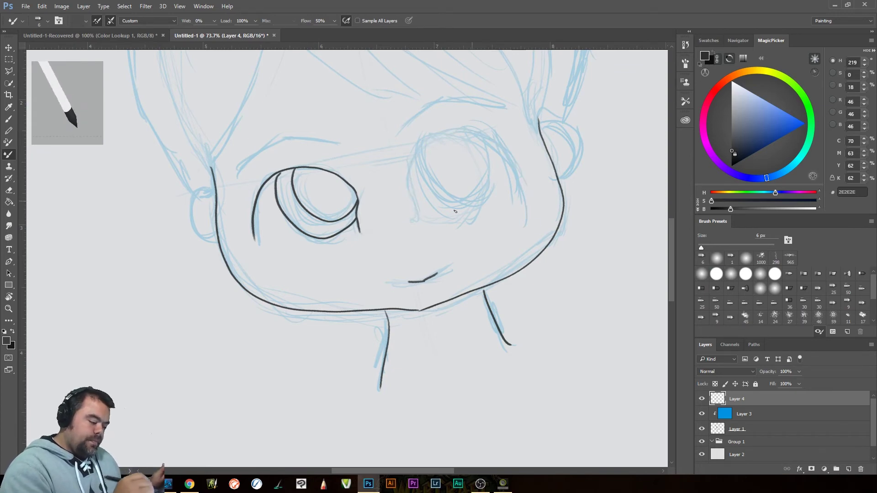
mouse_move(414, 222)
mouse_down()
mouse_move(418, 147)
mouse_move(456, 131)
mouse_move(492, 147)
mouse_move(512, 183)
mouse_move(517, 213)
mouse_up()
key(ctrl+z)
mouse_move(420, 210)
mouse_down()
mouse_move(466, 122)
mouse_move(518, 146)
mouse_move(529, 221)
mouse_up()
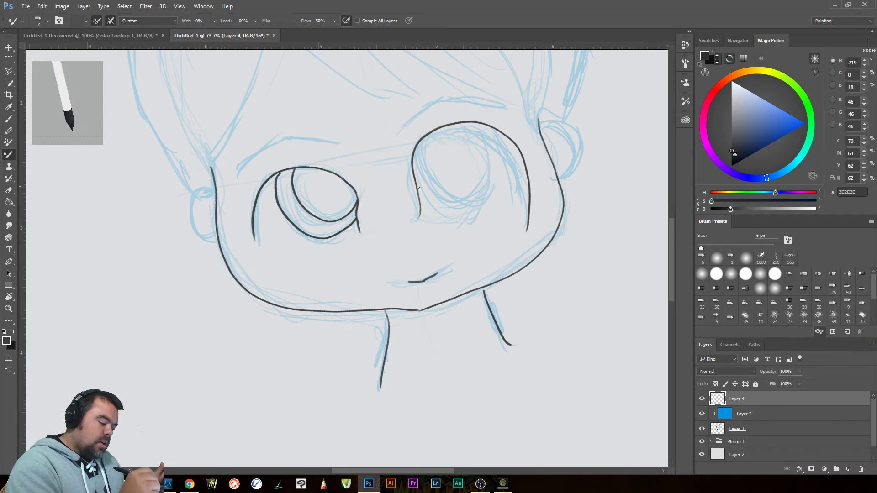
Ink the iris curve of the right eye from the upper lid to its inner corner, undoing and redrawing unsatisfactory strokes.
mouse_move(417, 191)
mouse_down()
mouse_move(475, 192)
mouse_move(471, 123)
mouse_up()
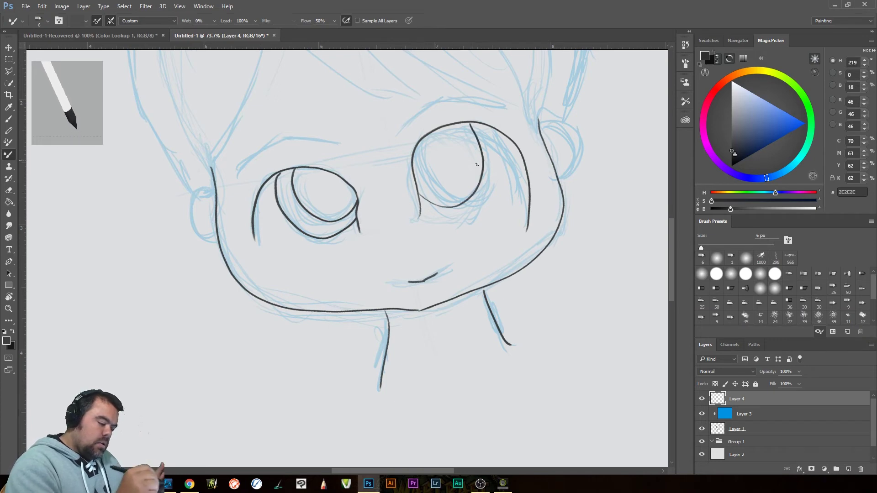
key(ctrl+z)
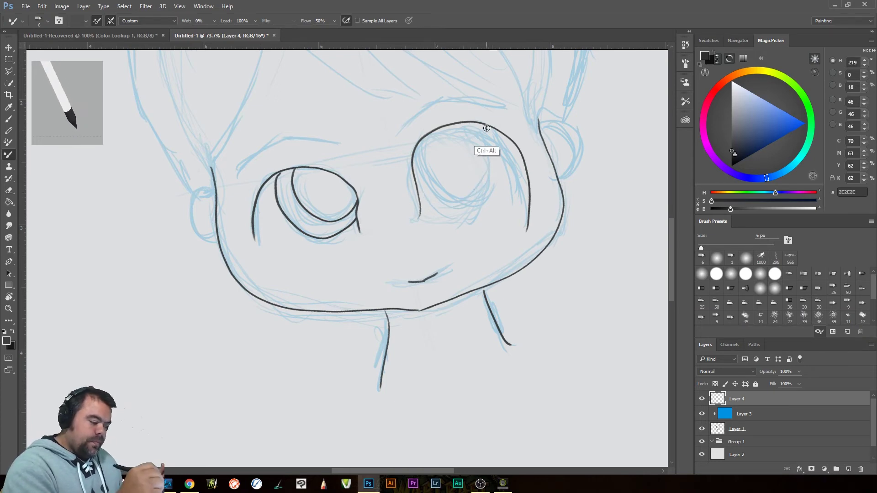
mouse_move(489, 126)
mouse_down()
mouse_move(481, 199)
mouse_move(429, 198)
mouse_up()
key(ctrl+z)
mouse_move(489, 125)
mouse_down()
mouse_move(494, 152)
mouse_move(449, 212)
mouse_move(431, 201)
mouse_up()
key(ctrl+z)
mouse_move(490, 126)
mouse_down()
mouse_move(488, 181)
mouse_move(420, 202)
mouse_up()
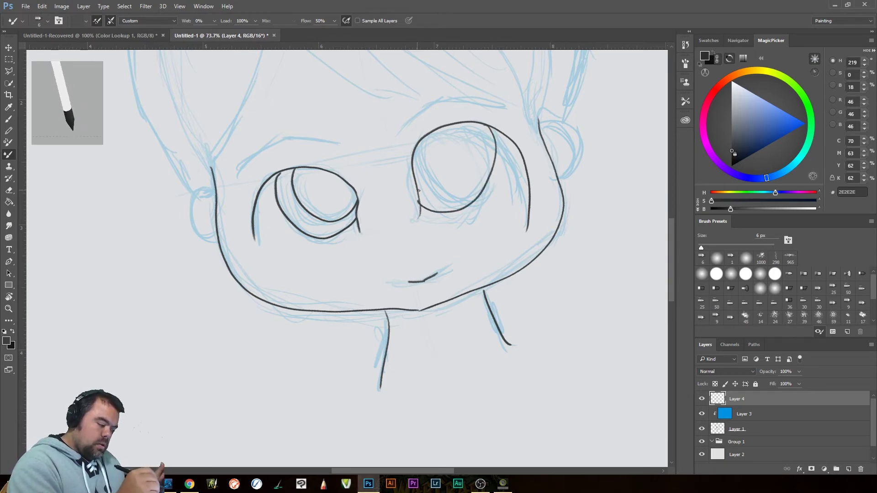
Ink the inner pupil curve inside the right eye's iris, undoing and redrawing the earlier attempts.
mouse_move(419, 189)
mouse_down()
mouse_move(471, 170)
mouse_move(466, 124)
mouse_up()
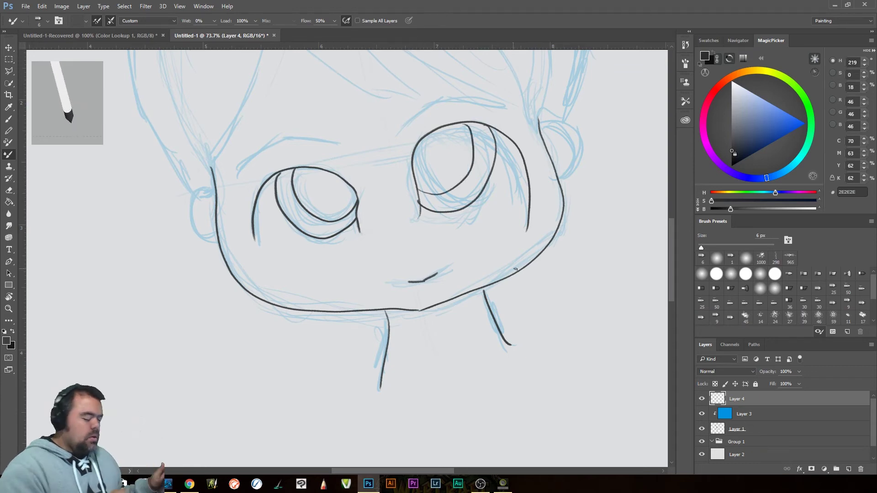
key(ctrl+z)
mouse_move(437, 133)
mouse_down()
mouse_move(433, 188)
mouse_move(494, 179)
mouse_up()
key(ctrl+z)
mouse_move(430, 132)
mouse_down()
mouse_move(443, 189)
mouse_move(491, 161)
mouse_up()
Ink the outlines of both ears and add small inner-ear detail lines.
drag(213, 194, 220, 230)
drag(567, 119, 559, 177)
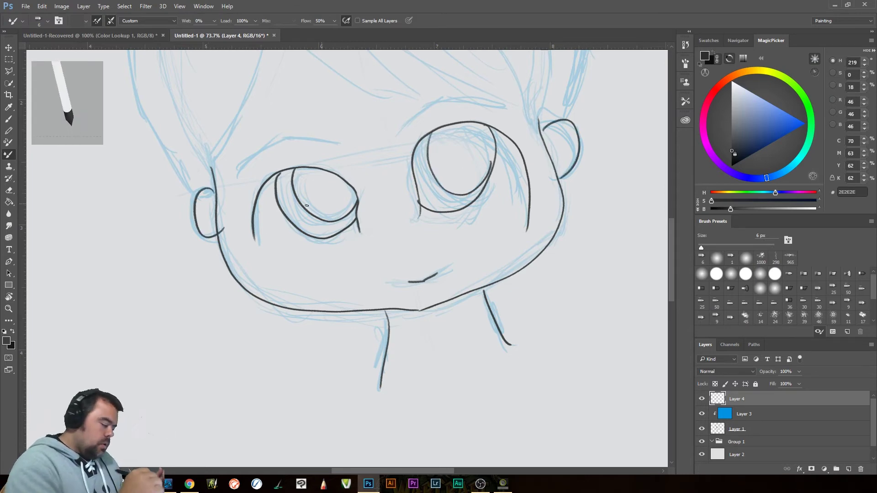
drag(207, 203, 209, 219)
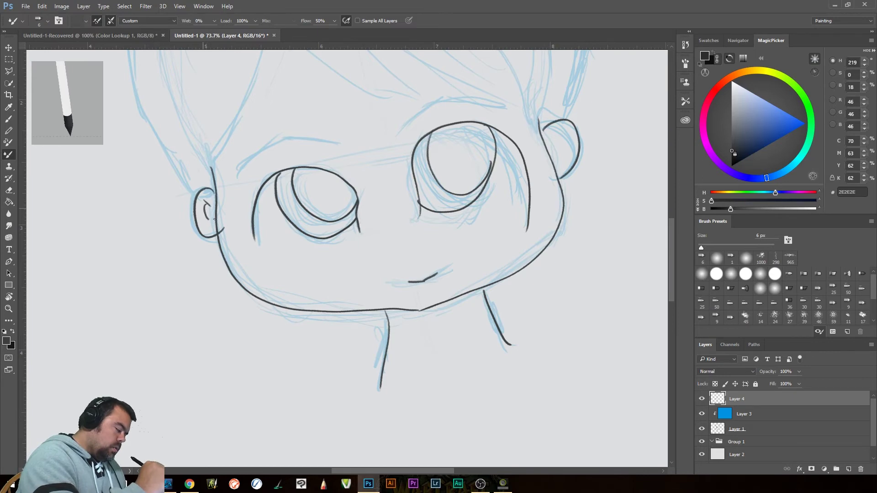
drag(552, 143, 560, 127)
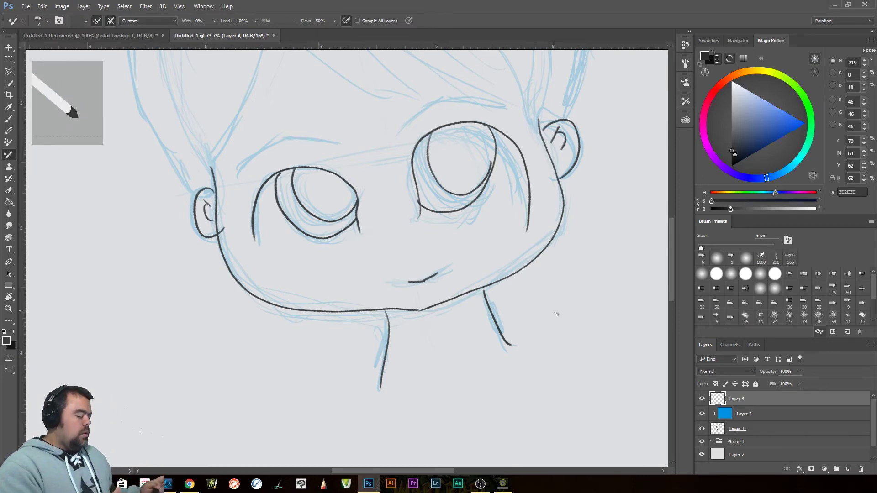
Ink both eyebrows over the sketch, drawing the upper arcs and the lower edges.
scroll(528, 323, down, 2)
mouse_move(480, 220)
mouse_down()
mouse_move(510, 194)
mouse_move(566, 196)
mouse_up()
drag(421, 228, 335, 258)
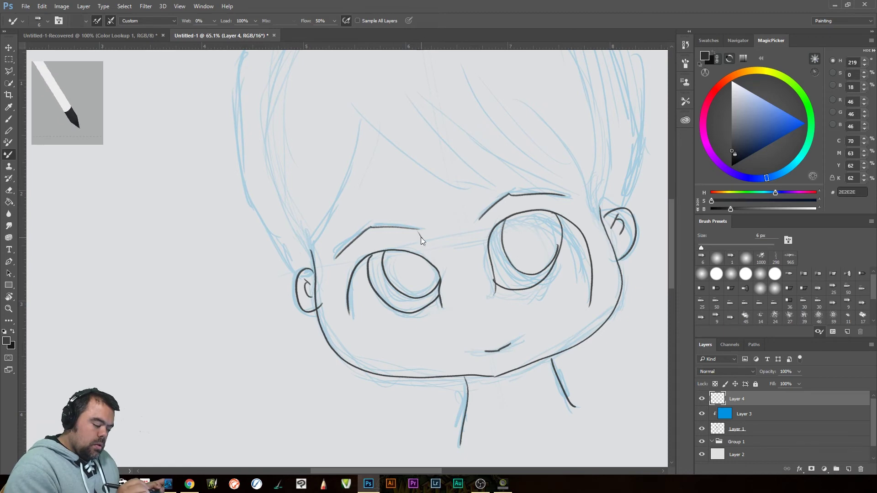
mouse_move(422, 238)
mouse_down()
mouse_move(359, 242)
mouse_move(369, 237)
mouse_move(335, 257)
mouse_move(372, 237)
mouse_up()
mouse_move(486, 225)
mouse_down()
mouse_move(514, 200)
mouse_move(568, 194)
mouse_up()
Ink the outer hair outline on the left side of the head from the crown down to the ear.
key(space)
drag(487, 236, 503, 419)
mouse_move(441, 103)
mouse_down()
mouse_move(282, 242)
mouse_move(329, 224)
mouse_move(288, 238)
mouse_move(273, 298)
mouse_move(303, 422)
mouse_up()
key(space)
mouse_move(360, 390)
mouse_down()
mouse_move(386, 203)
mouse_move(392, 208)
mouse_up()
drag(325, 236, 359, 309)
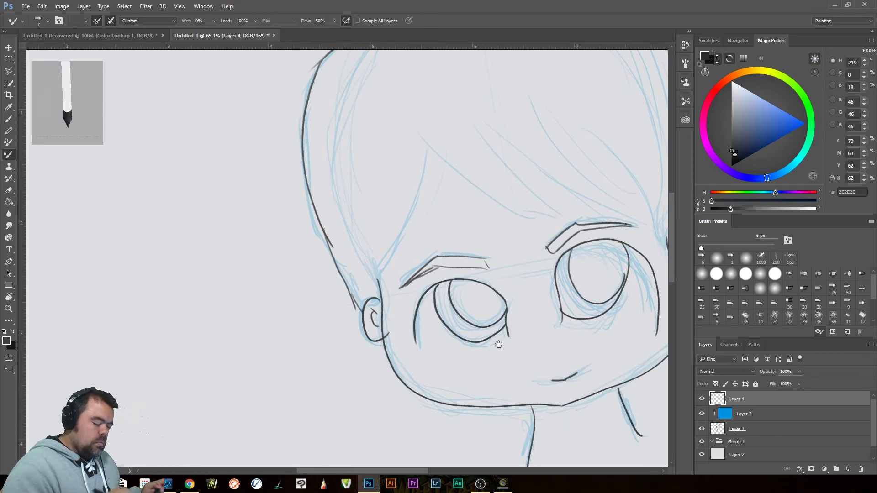
Ink the swept hair strokes at the top of the head and the hair outline on the right side, redrawing unsatisfactory strokes.
drag(489, 333, 352, 454)
drag(271, 176, 420, 64)
drag(313, 161, 484, 78)
mouse_move(346, 176)
mouse_down()
mouse_move(525, 126)
mouse_move(570, 225)
mouse_move(588, 321)
mouse_move(574, 370)
mouse_up()
key(ctrl+alt+z)
key(ctrl+alt+z)
mouse_move(476, 119)
mouse_down()
mouse_move(517, 115)
mouse_move(551, 163)
mouse_move(580, 235)
mouse_move(588, 345)
mouse_move(578, 372)
mouse_up()
Ink the curved left edge of the fringe from the parting down to the left ear.
drag(534, 340, 550, 268)
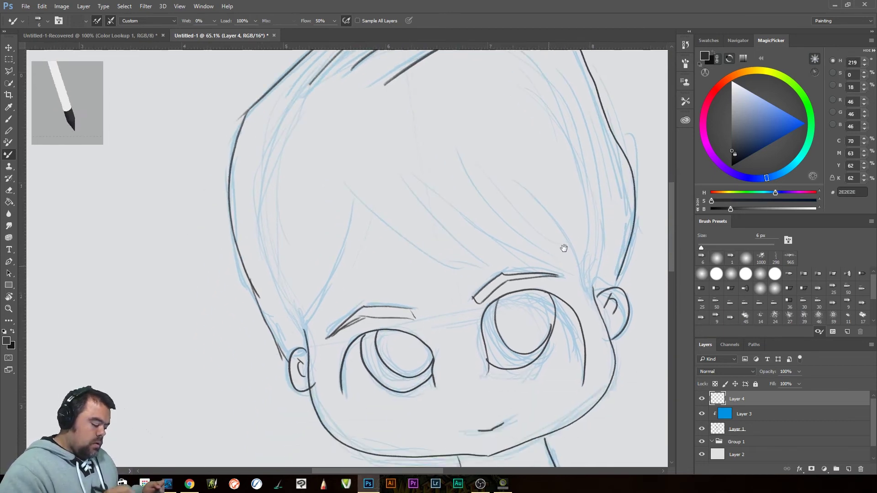
drag(398, 173, 349, 280)
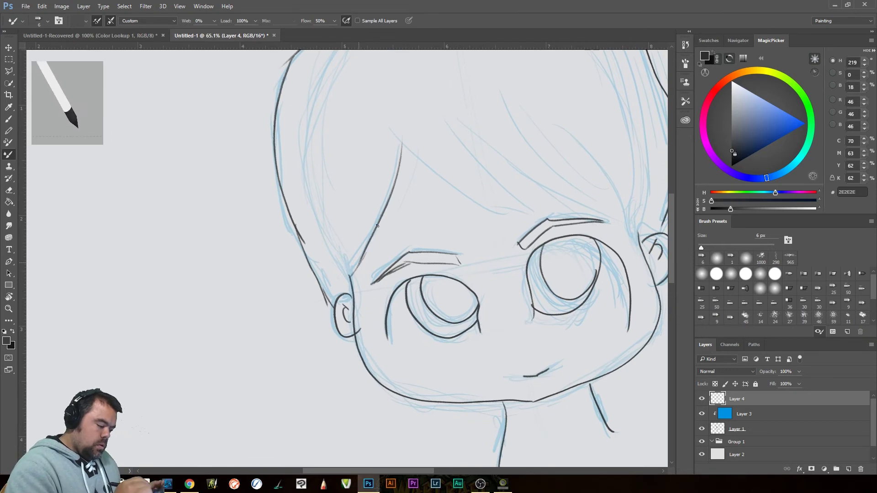
key(r)
drag(573, 291, 437, 347)
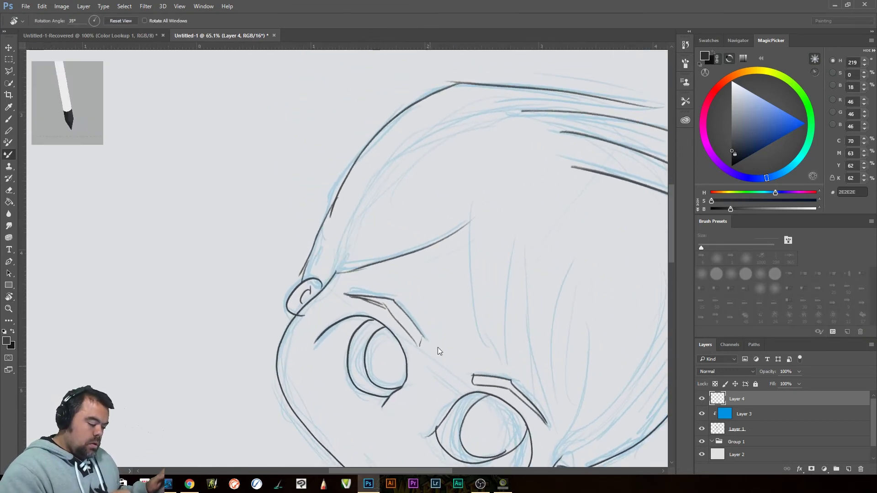
drag(471, 188, 510, 379)
key(ctrl+z)
drag(469, 188, 511, 356)
drag(515, 211, 514, 346)
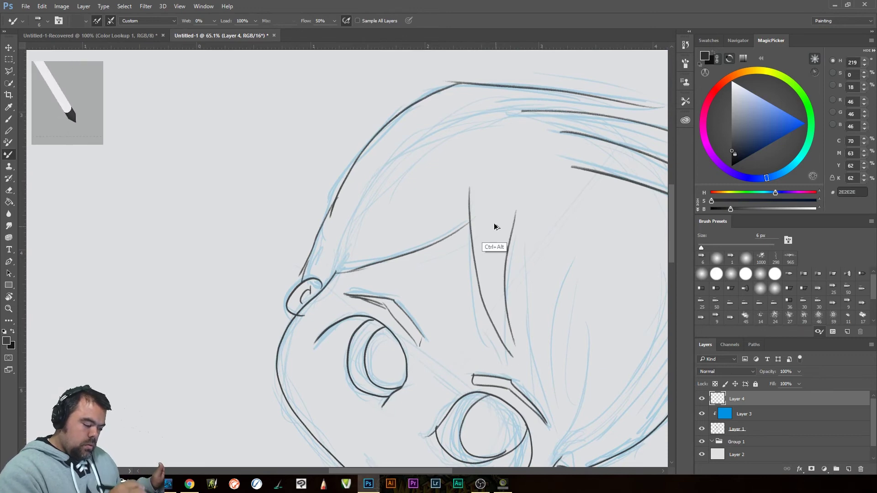
key(ctrl+alt+z)
key(ctrl+alt+z)
Ink the pointed fringe strands across the forehead and the fringe's right edge down to the ear.
mouse_move(469, 189)
mouse_down()
mouse_move(481, 308)
mouse_move(501, 358)
mouse_up()
drag(517, 224, 509, 365)
mouse_move(518, 225)
mouse_down()
mouse_move(520, 323)
mouse_move(544, 407)
mouse_up()
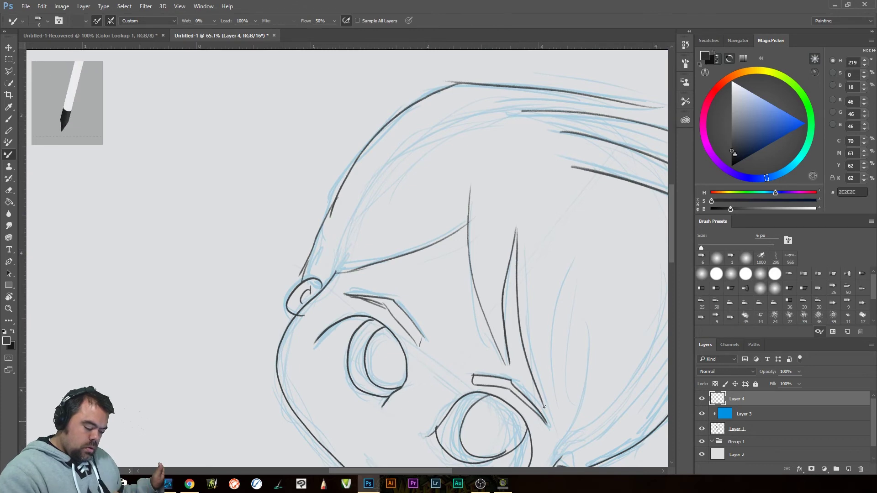
drag(555, 298, 544, 400)
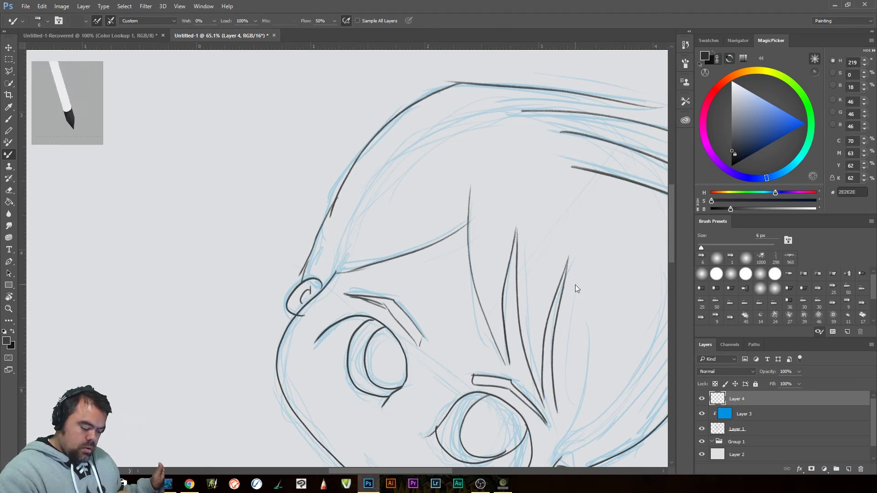
drag(613, 335, 594, 205)
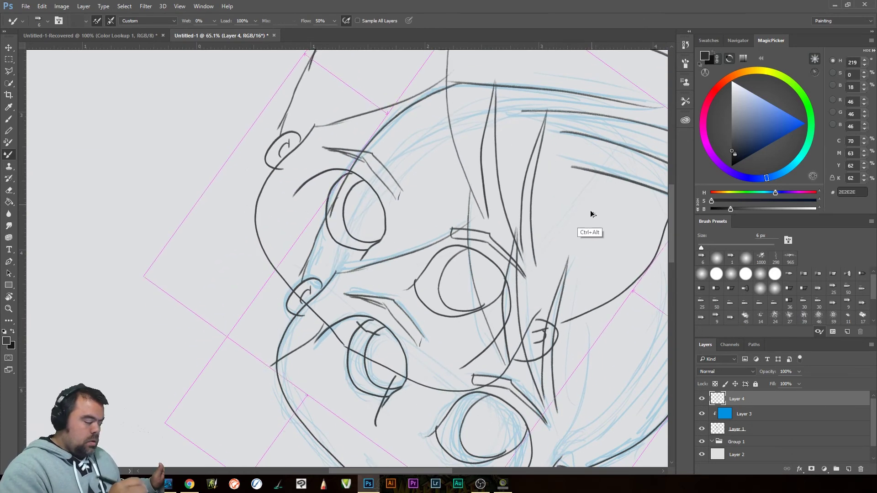
key(Escape)
mouse_move(577, 323)
mouse_down()
mouse_move(533, 162)
mouse_move(539, 147)
mouse_move(501, 299)
mouse_up()
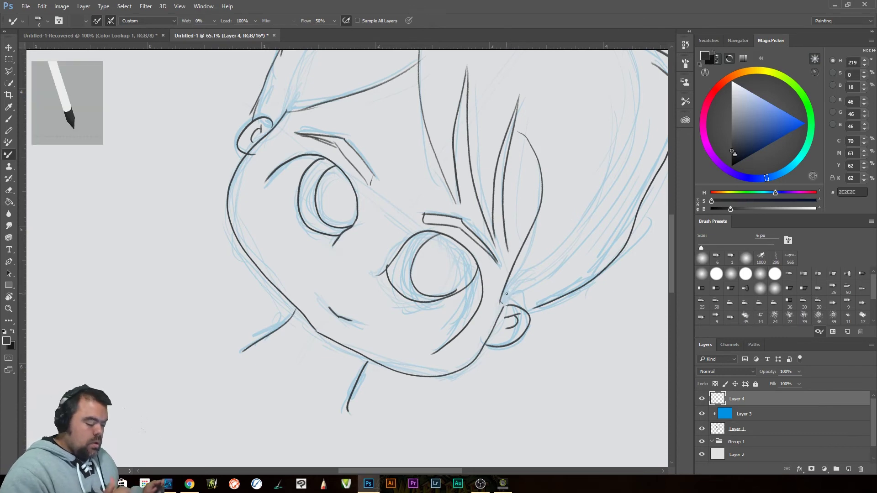
Hide the rough sketch on Layer 1 so only the inked line art shows on the whole canvas.
key(r)
mouse_move(539, 366)
mouse_down()
mouse_move(567, 325)
mouse_move(558, 251)
mouse_move(544, 231)
mouse_up()
key(b)
mouse_move(555, 354)
mouse_down()
mouse_move(518, 355)
mouse_move(523, 402)
mouse_up()
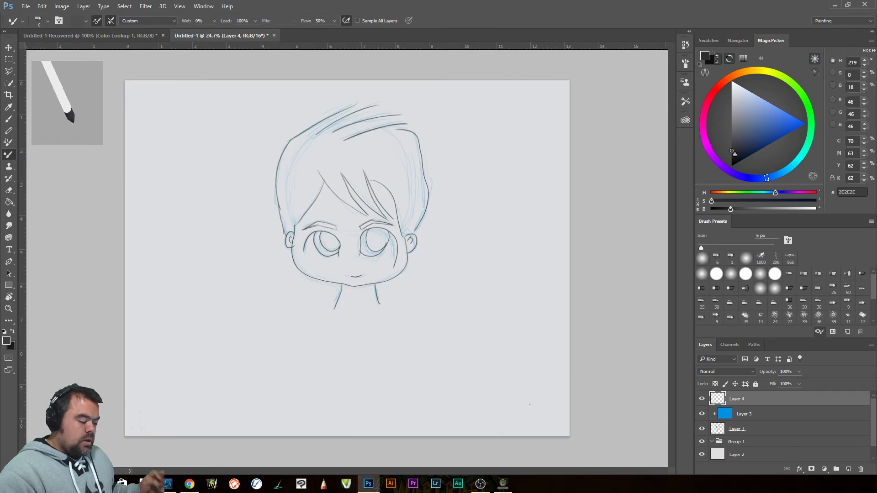
click(701, 429)
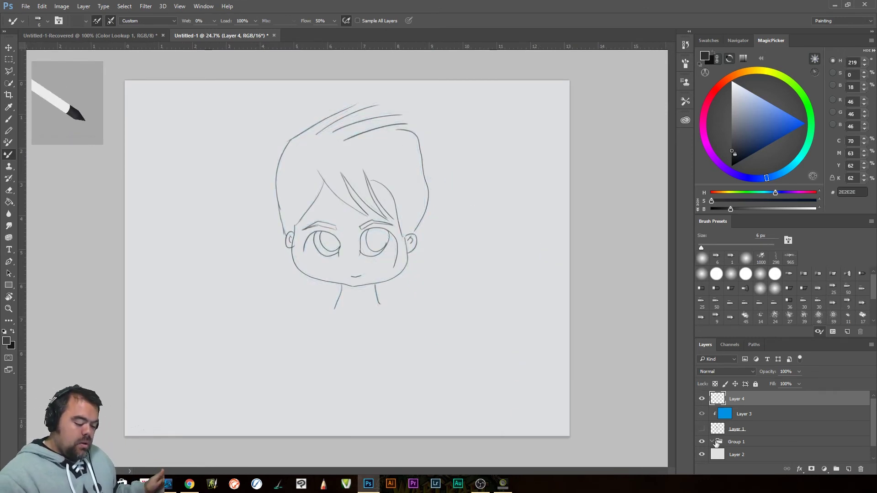
Place the blue Layer 3 above the line art on Layer 4 and release Layer 4's clipping mask.
drag(749, 414, 743, 394)
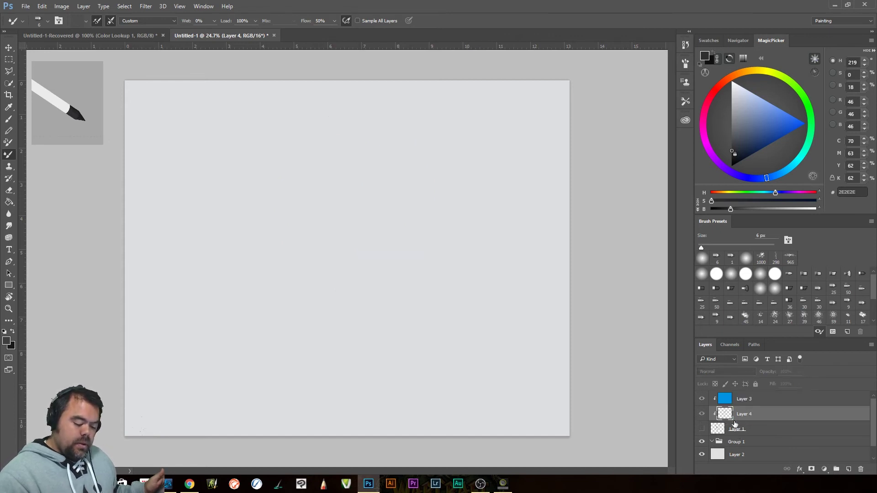
click(741, 405)
click(740, 417)
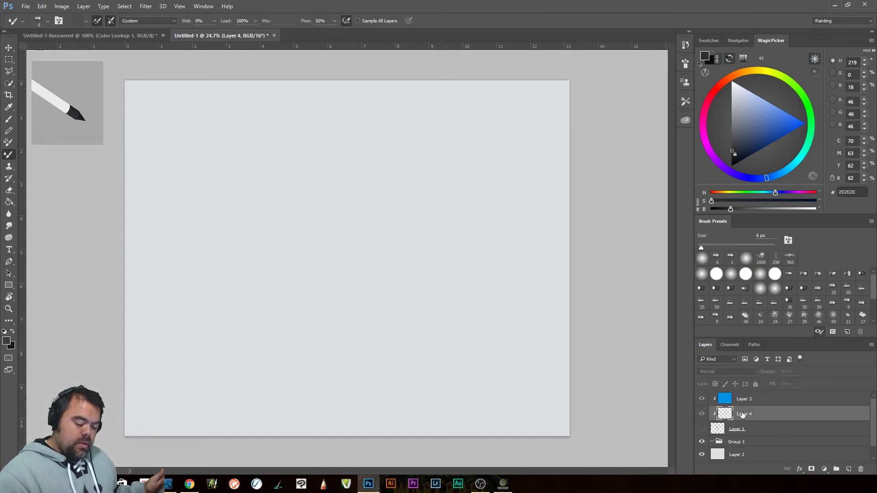
right_click(748, 410)
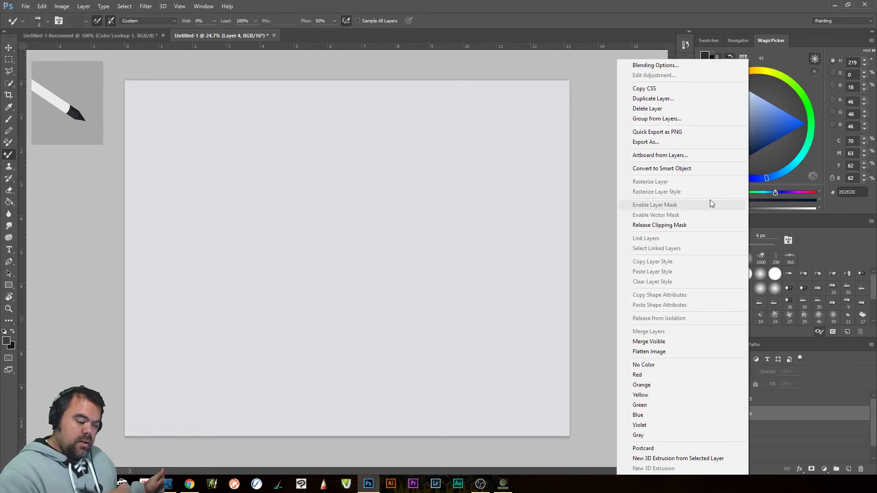
click(660, 225)
Clip the blue Layer 3 to the line art on Layer 4 with a clipping mask.
click(738, 405)
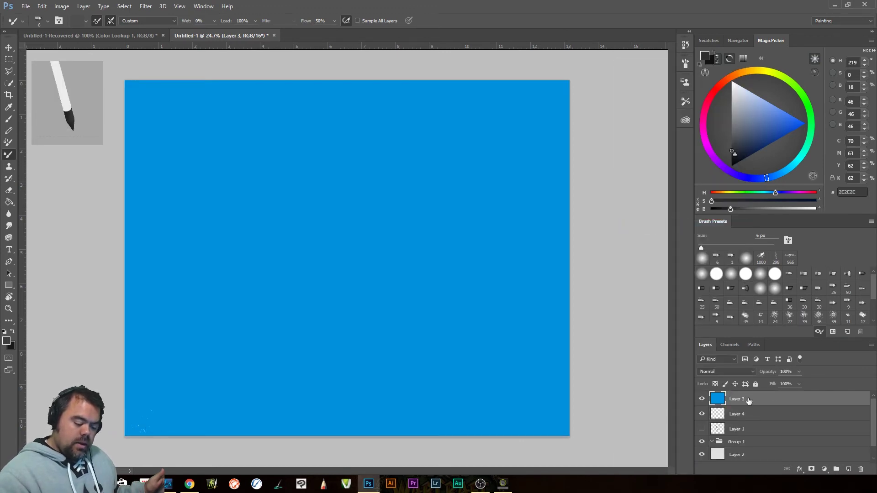
right_click(745, 402)
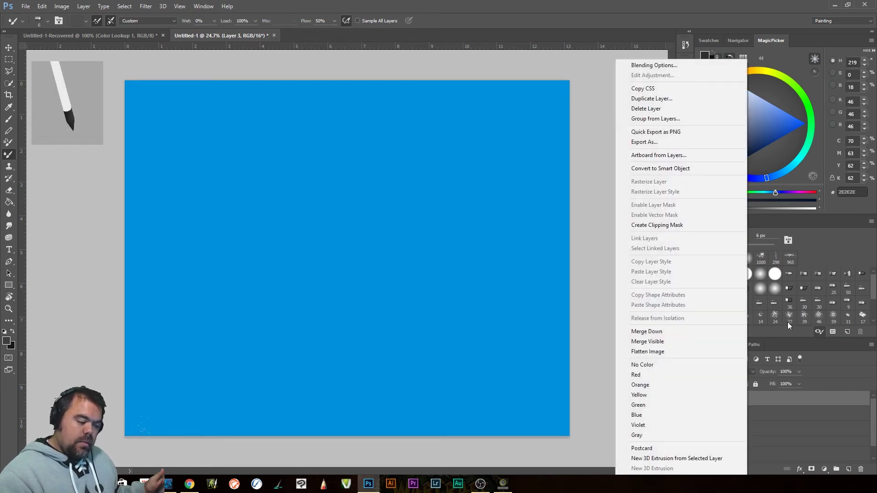
click(672, 225)
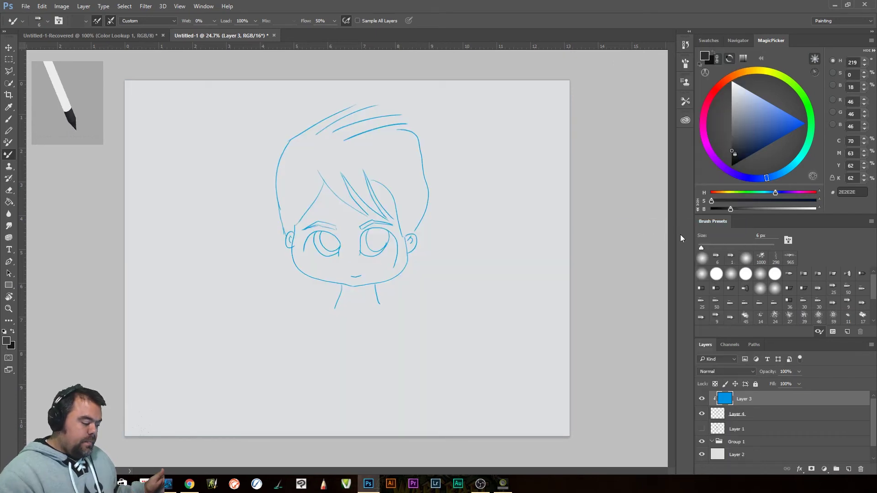
Reduce the opacity of the line art on Layer 4 to 36%.
click(764, 416)
click(799, 371)
drag(777, 382, 776, 383)
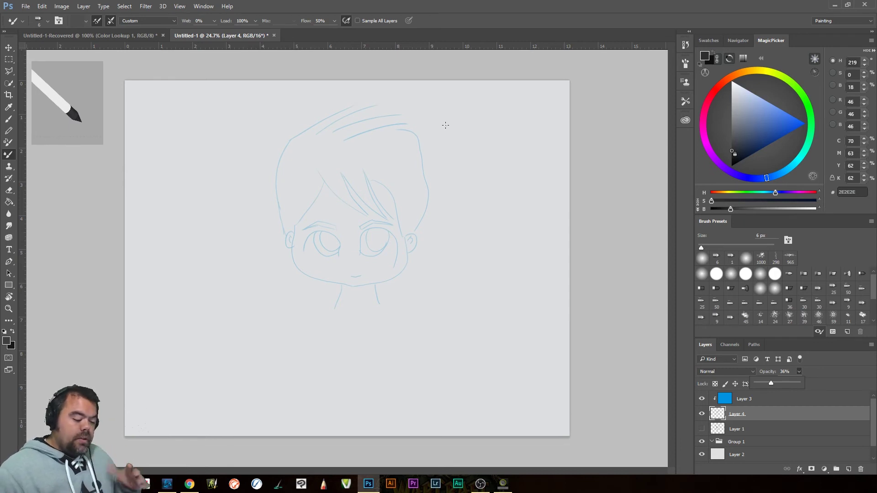
click(418, 320)
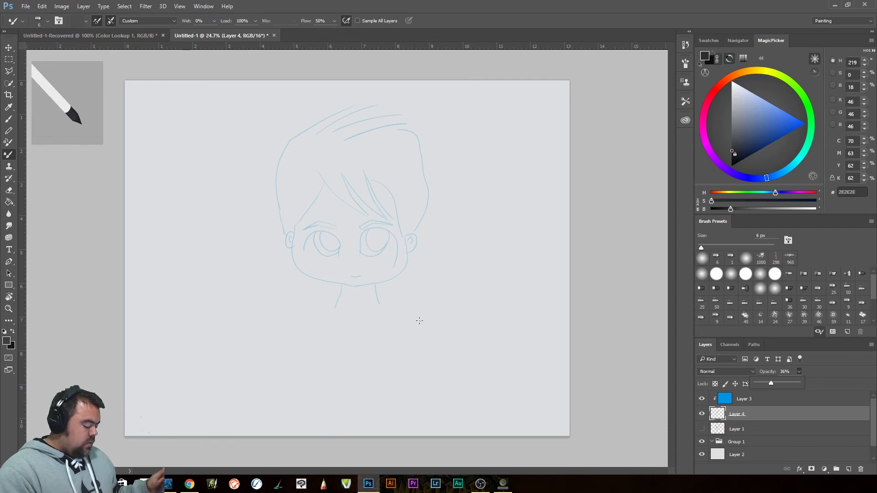
Switch to ArtRage, choose the Pencil tool and make a test stroke on the blank canvas, undoing it.
click(219, 488)
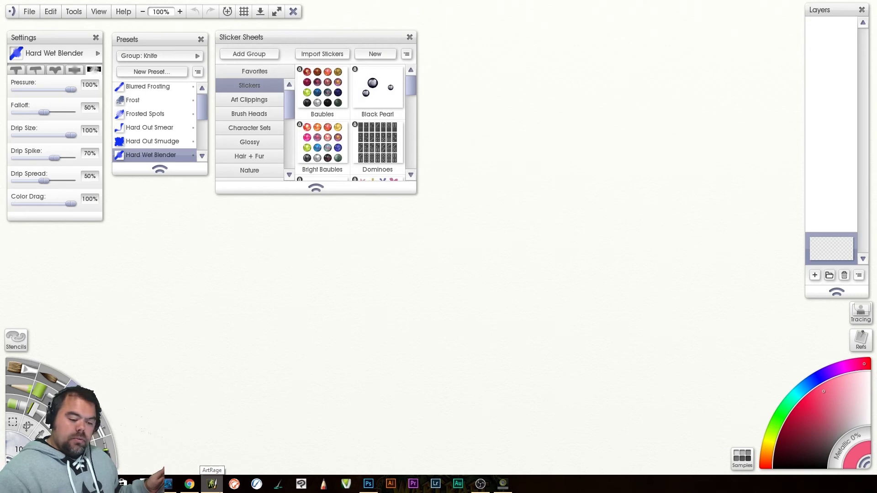
click(30, 391)
mouse_move(330, 339)
mouse_down()
mouse_move(446, 234)
mouse_move(475, 298)
mouse_up()
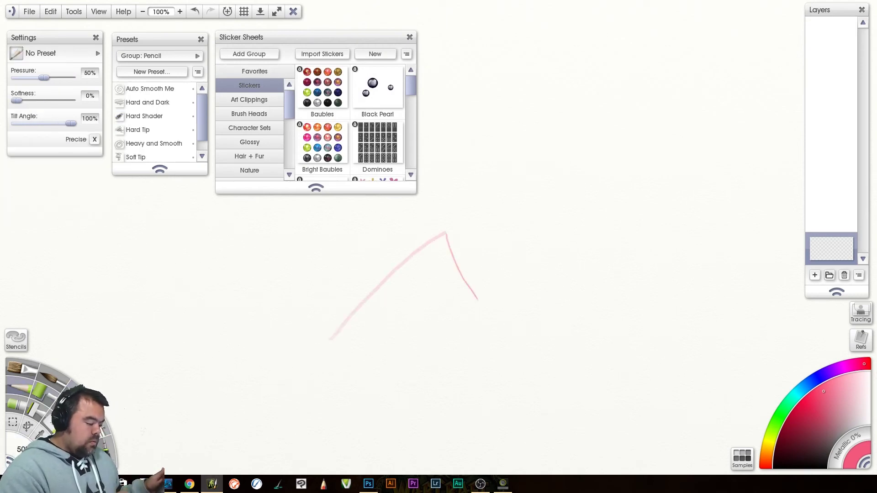
key(ctrl+z)
Set the pencil colour to black with the Hard and Dark preset, making a test stroke and undoing it.
drag(834, 416, 777, 484)
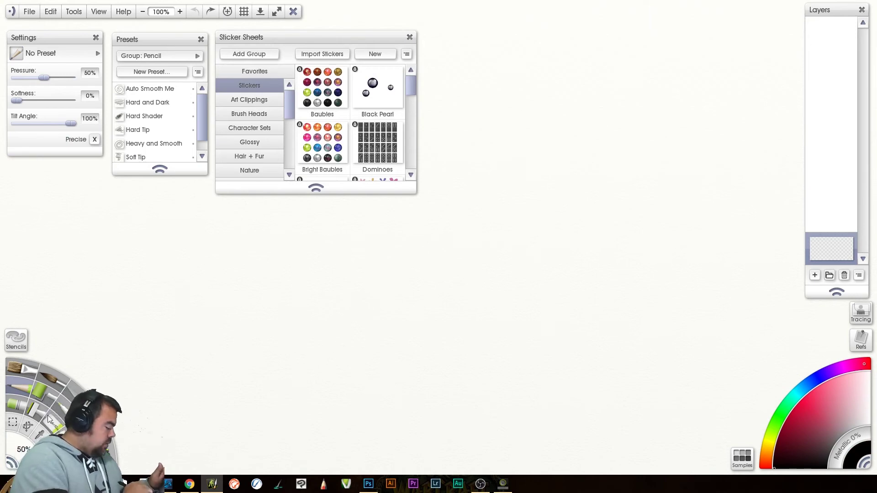
click(162, 100)
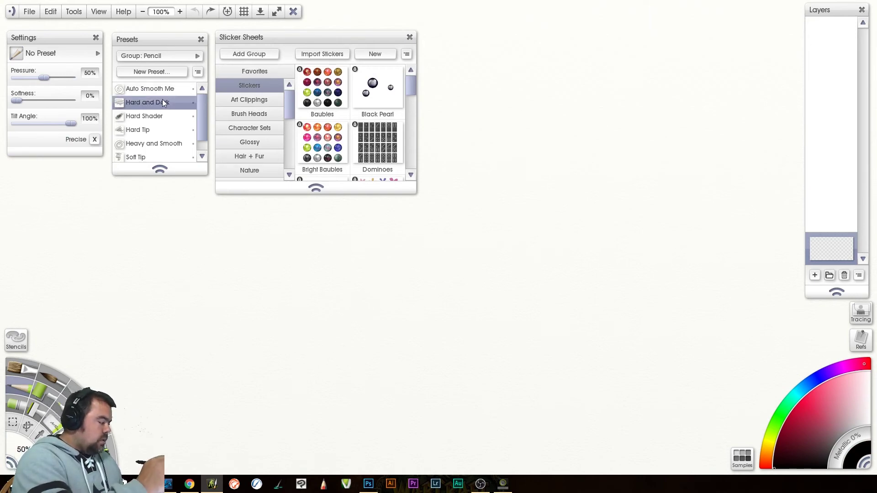
mouse_move(467, 261)
mouse_down()
mouse_move(421, 403)
mouse_move(323, 362)
mouse_move(440, 213)
mouse_up()
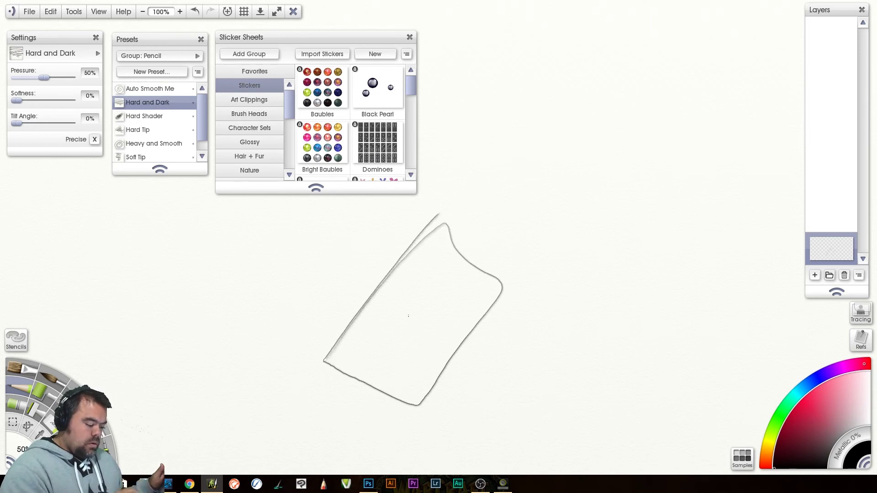
key(ctrl+z)
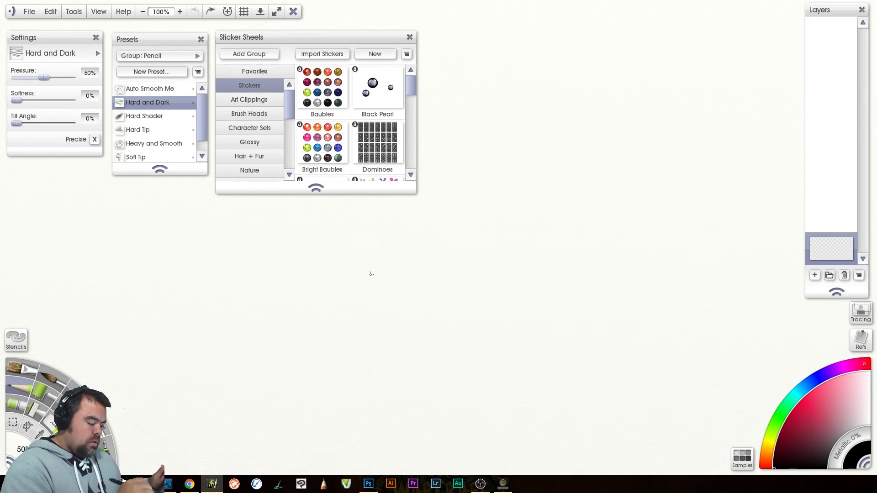
Sketch a rough lower face outline with both cheeks and a pointed chin in the middle of the canvas.
mouse_move(350, 246)
mouse_down()
mouse_move(373, 359)
mouse_move(475, 385)
mouse_move(575, 350)
mouse_up()
mouse_move(592, 246)
mouse_down()
mouse_move(584, 289)
mouse_move(590, 311)
mouse_move(580, 361)
mouse_up()
mouse_move(590, 311)
mouse_down()
mouse_move(573, 347)
mouse_move(523, 380)
mouse_up()
drag(586, 347, 478, 388)
mouse_move(354, 329)
mouse_down()
mouse_move(399, 365)
mouse_move(484, 387)
mouse_up()
drag(434, 368, 485, 383)
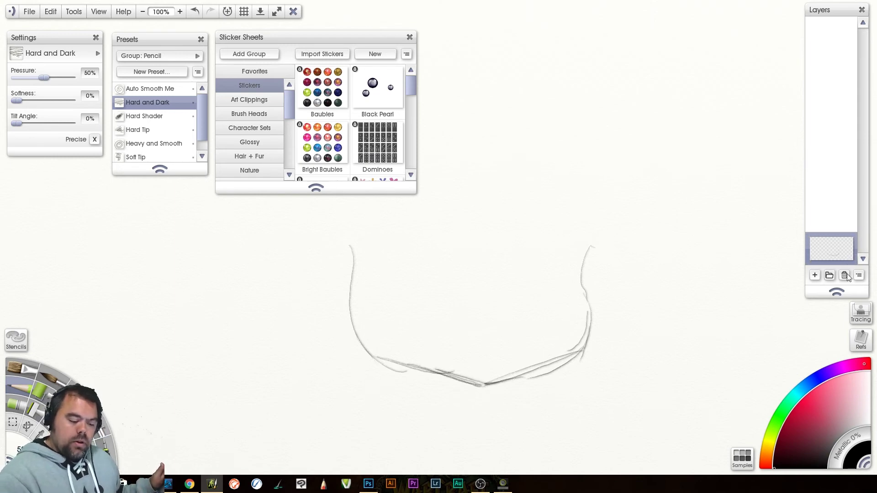
Add a new layer above the pencil sketch and fill it with saturated blue.
click(815, 275)
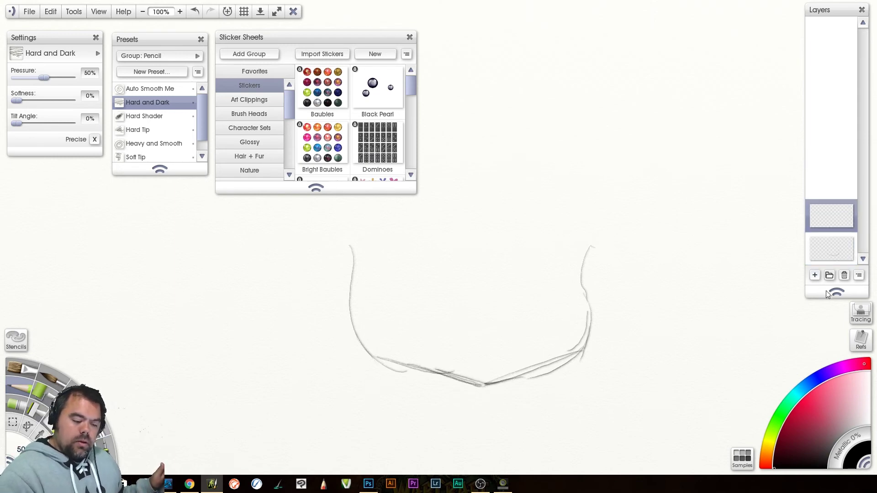
right_click(840, 212)
click(837, 179)
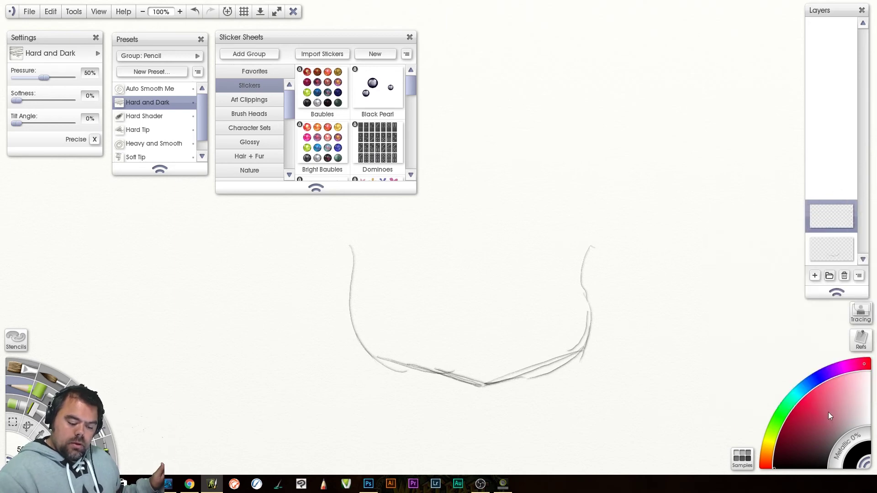
click(820, 377)
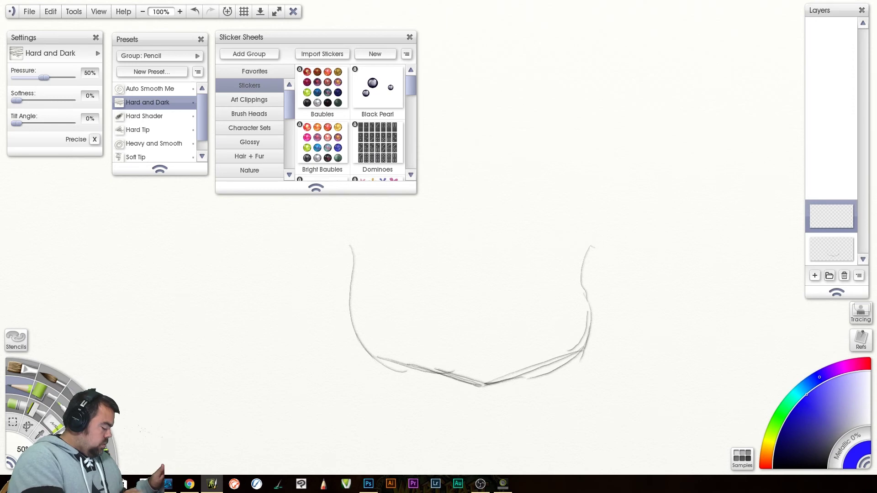
key(f)
click(753, 219)
Set the blue layer's blend mode to Screen and lower the pencil sketch layer's opacity.
click(851, 224)
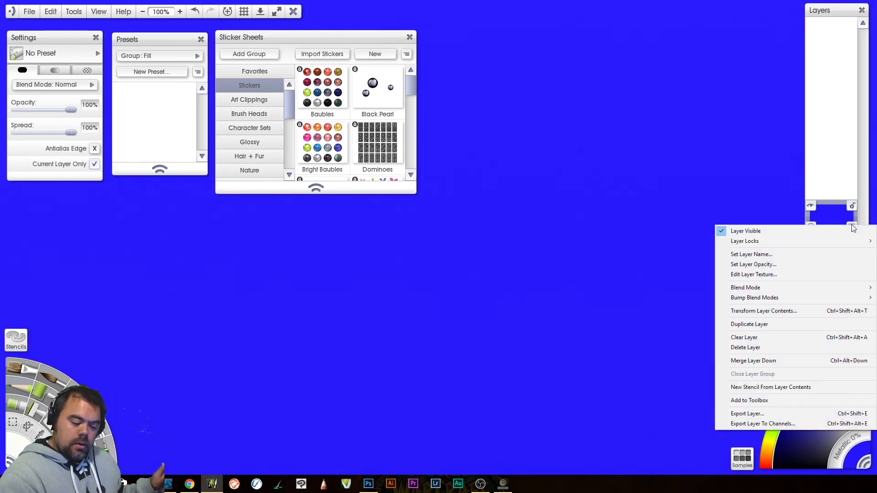
mouse_move(802, 290)
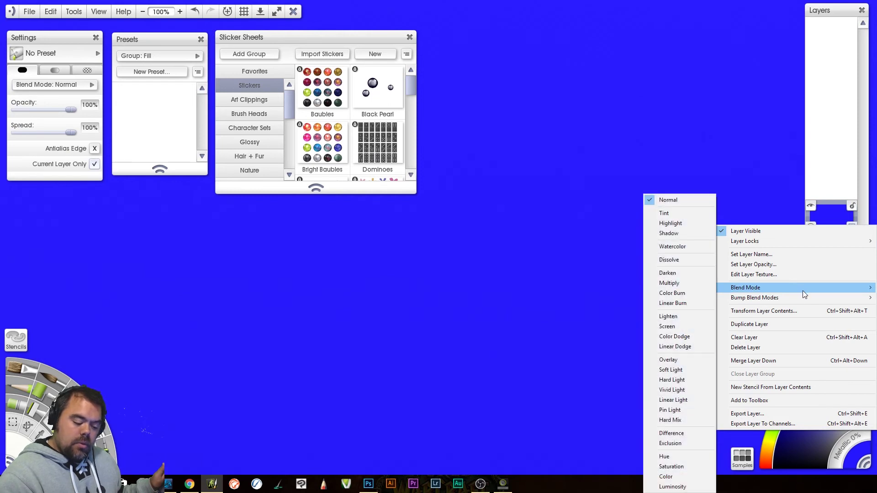
click(672, 327)
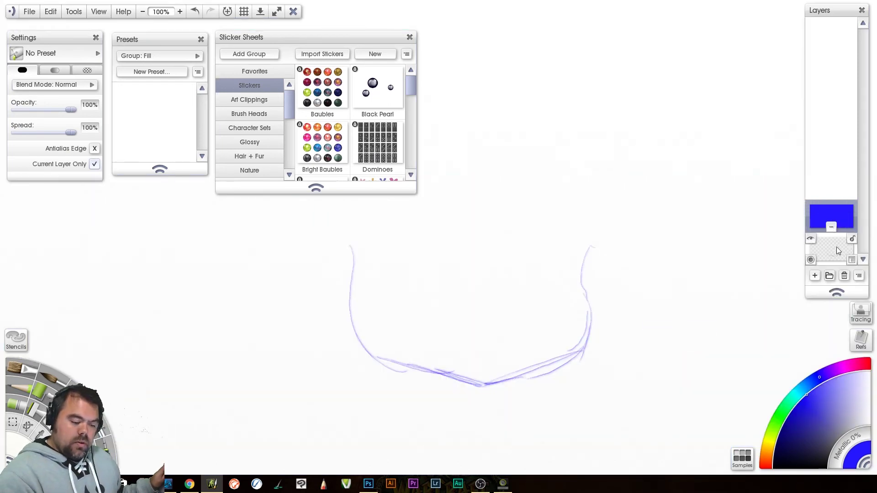
click(835, 259)
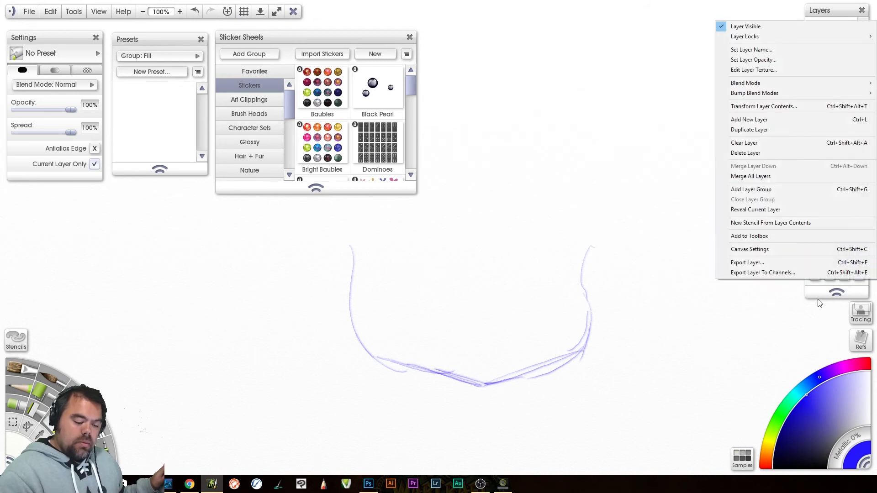
click(848, 261)
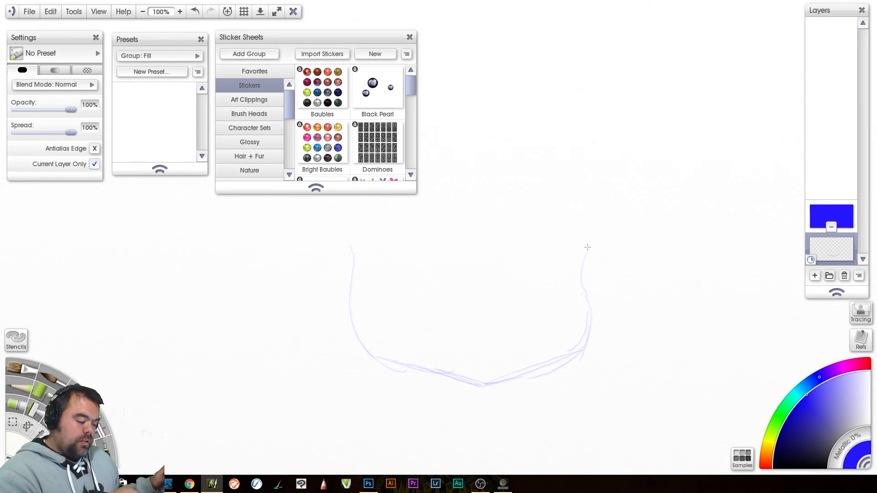
Retrace the face outline with the Hard and Dark pencil, and sketch two round eyes with pupils and a small nose.
drag(591, 253, 586, 275)
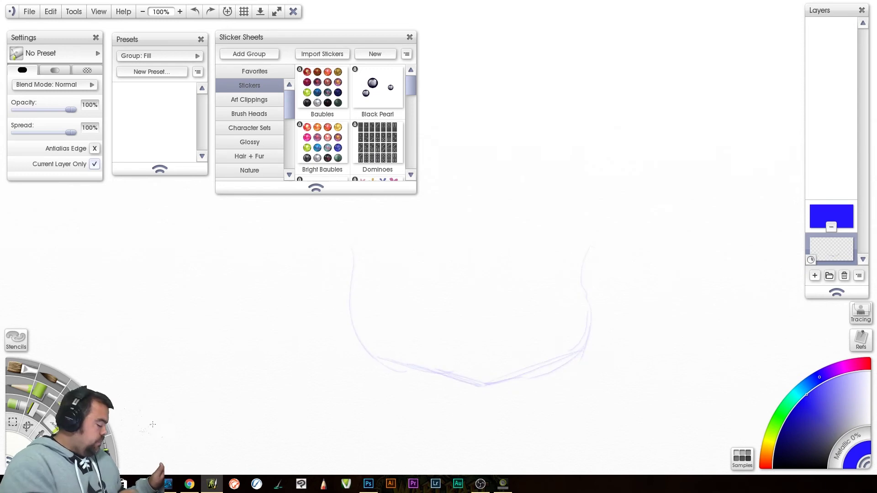
click(38, 383)
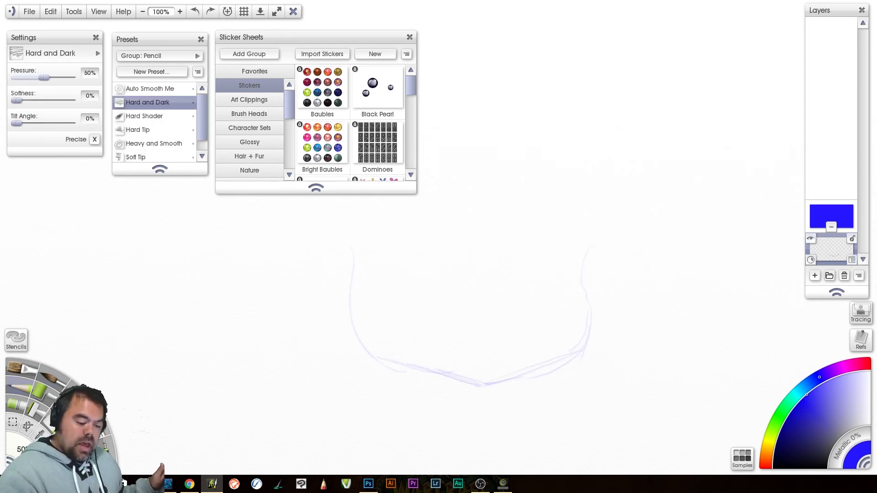
drag(582, 286, 587, 318)
drag(581, 348, 491, 382)
mouse_move(352, 262)
mouse_down()
mouse_move(348, 313)
mouse_move(365, 349)
mouse_move(413, 368)
mouse_up()
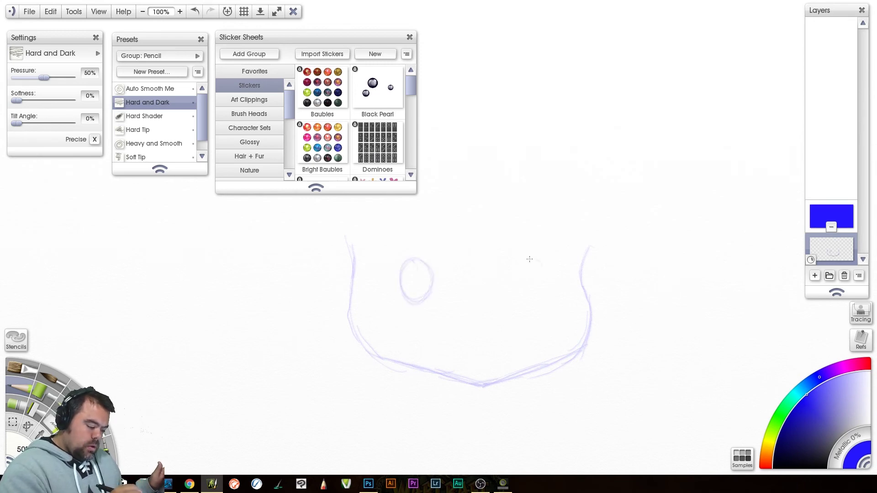
drag(544, 265, 548, 292)
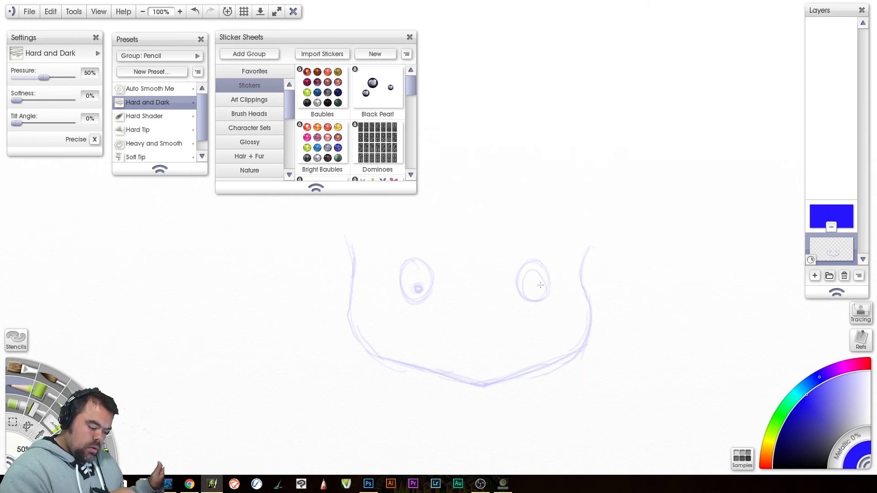
drag(540, 290, 536, 286)
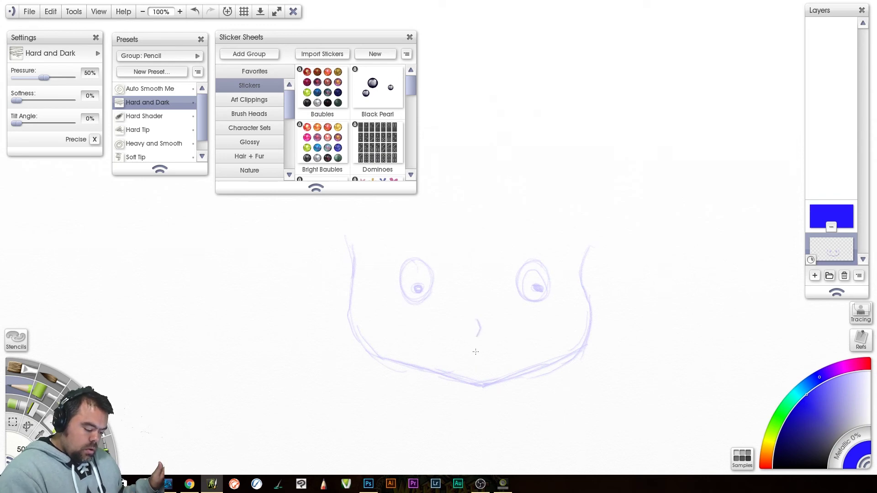
drag(478, 354, 505, 339)
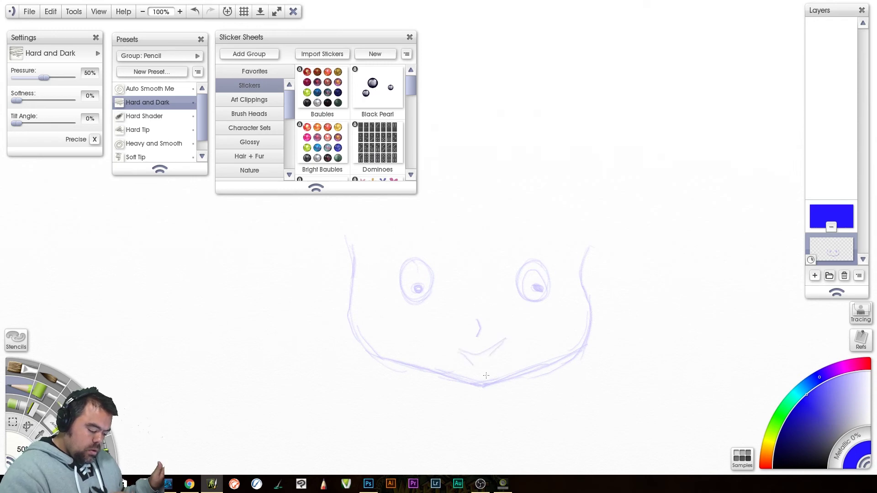
key(ctrl+z)
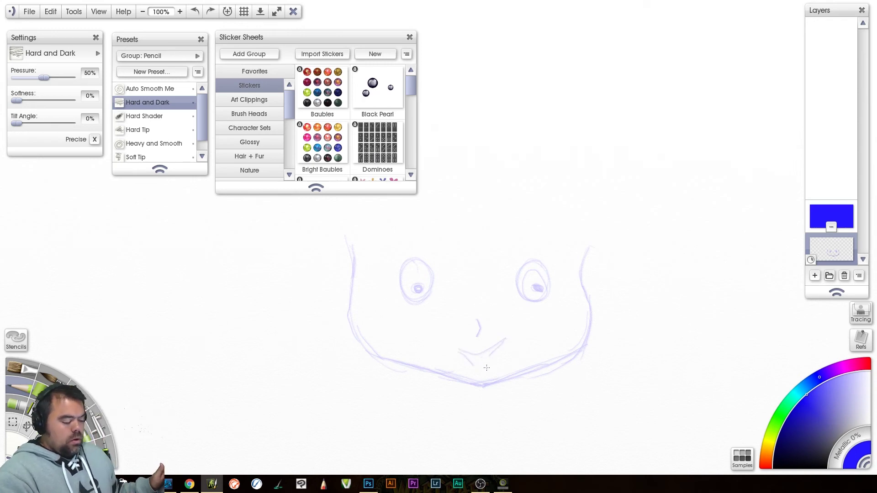
key(ctrl+z)
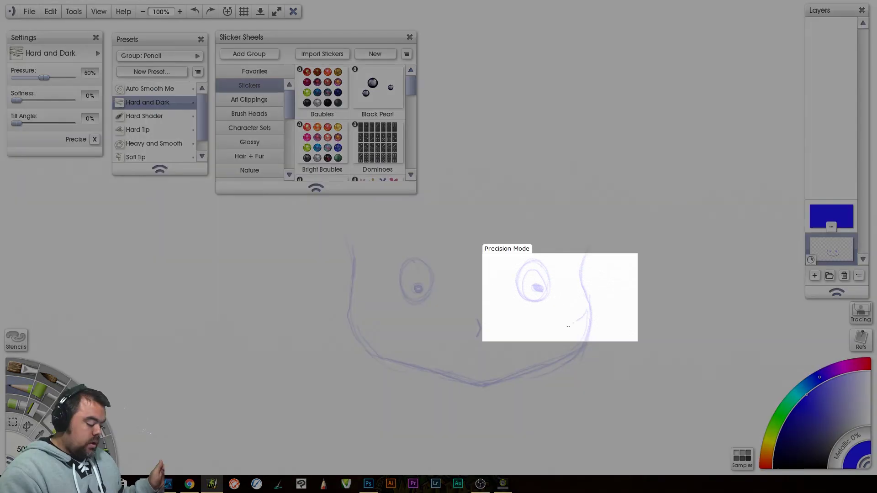
Sketch a curved cheek line, a small open mouth below the nose and an ear on each side of the head.
drag(558, 328, 587, 310)
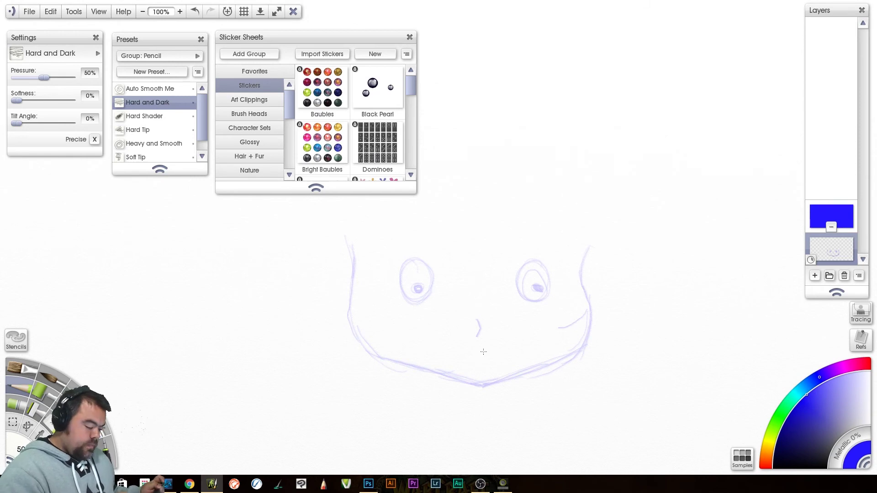
scroll(485, 352, down, 2)
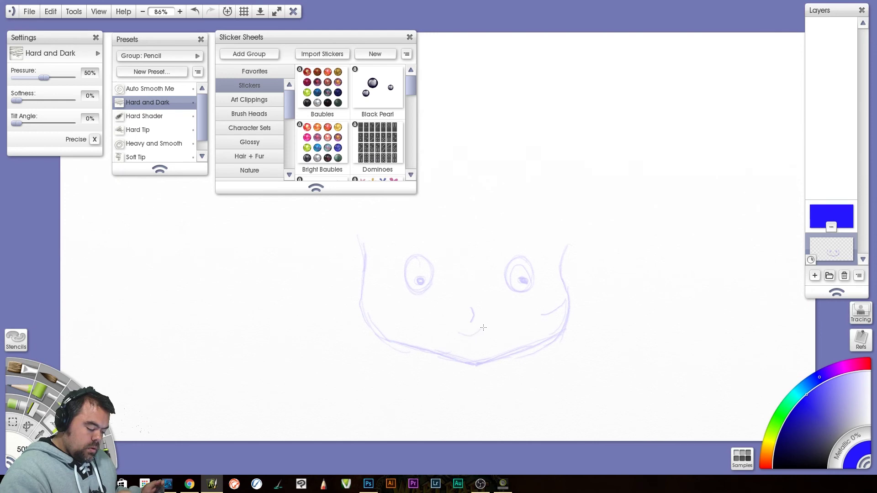
drag(459, 332, 465, 343)
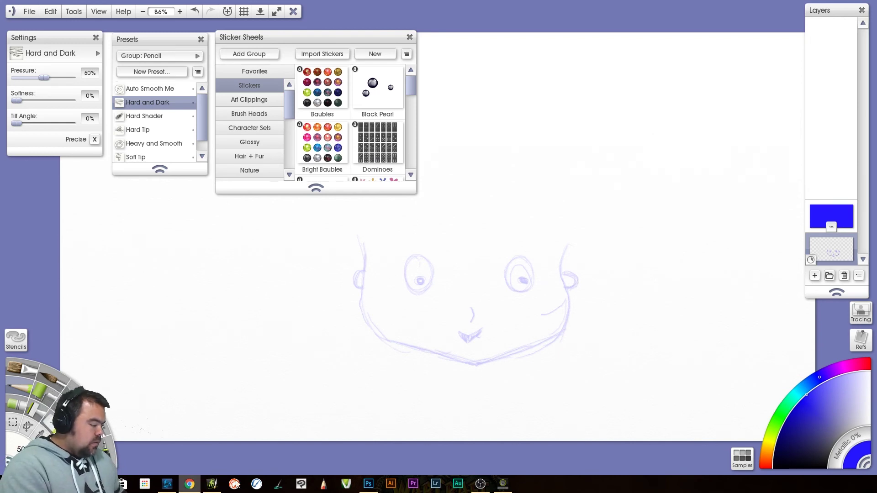
Switch to Photoshop and open the Avatar PSD from the Artwork > Photoshop > Channel Art folder.
right_click(189, 484)
click(368, 484)
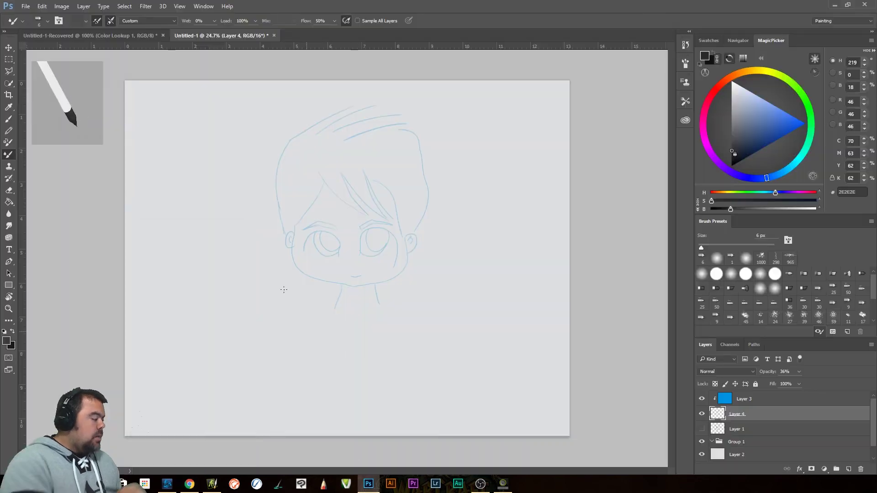
click(26, 6)
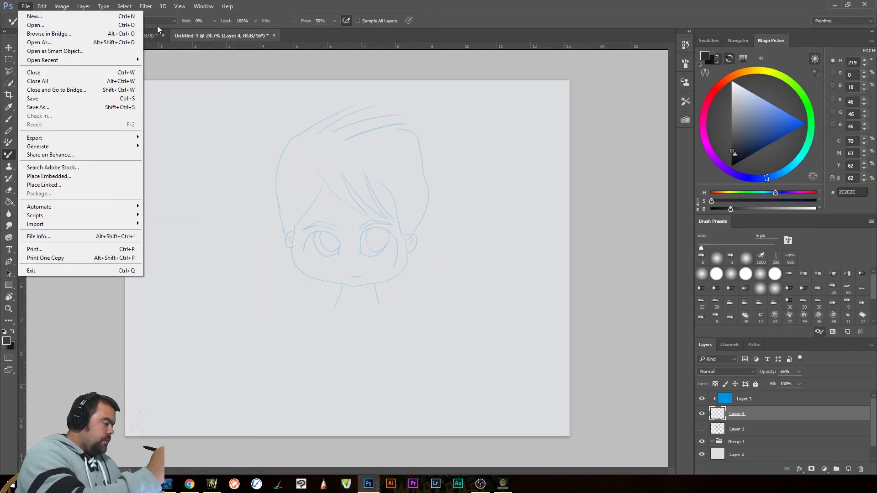
mouse_move(135, 60)
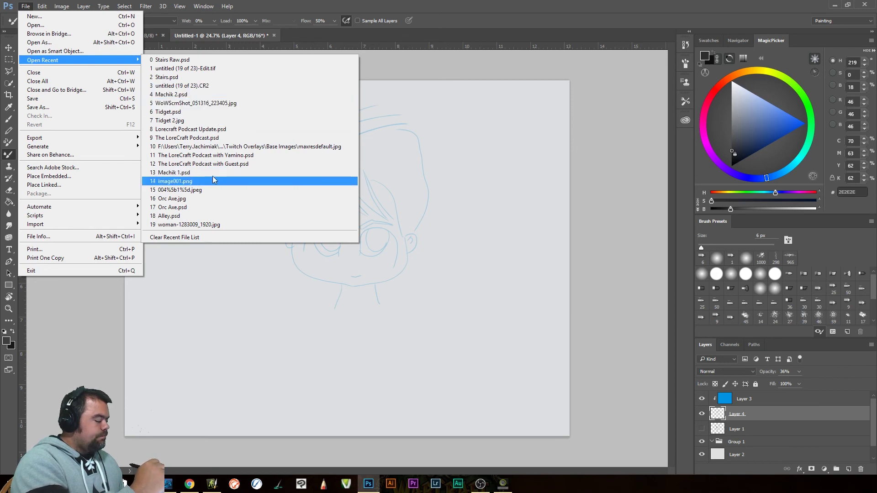
click(35, 25)
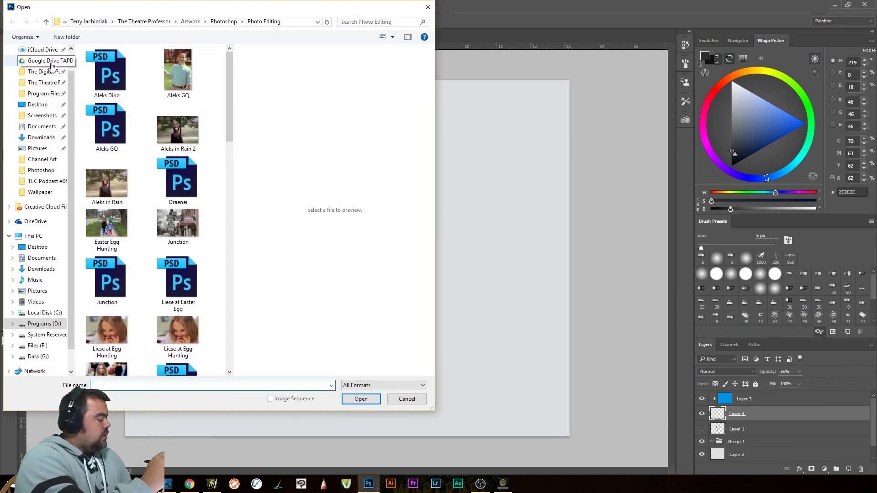
click(44, 82)
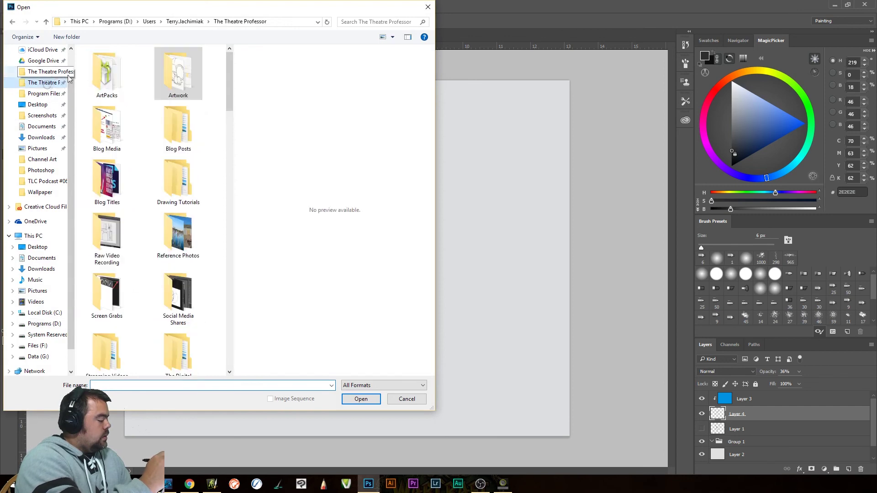
double_click(180, 75)
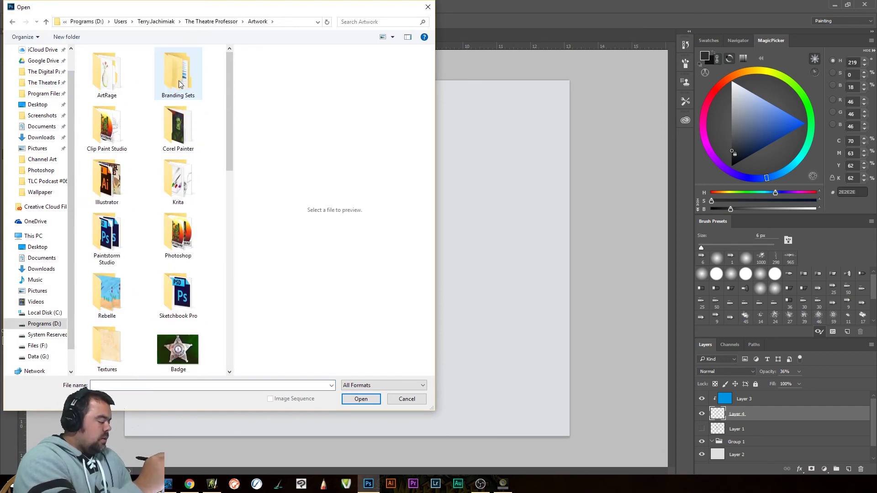
double_click(177, 231)
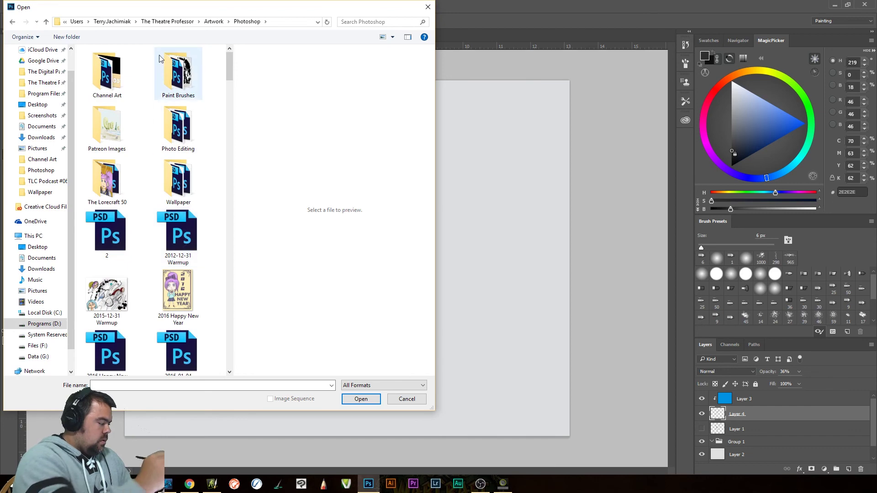
double_click(104, 75)
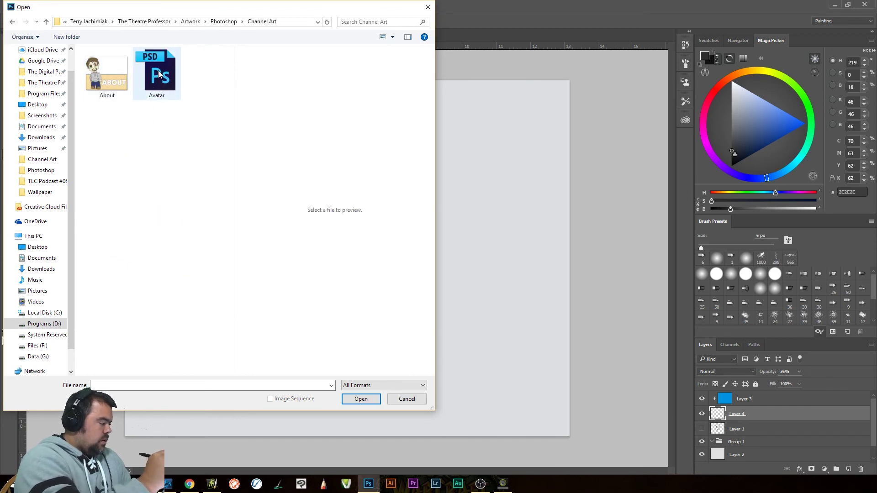
double_click(159, 75)
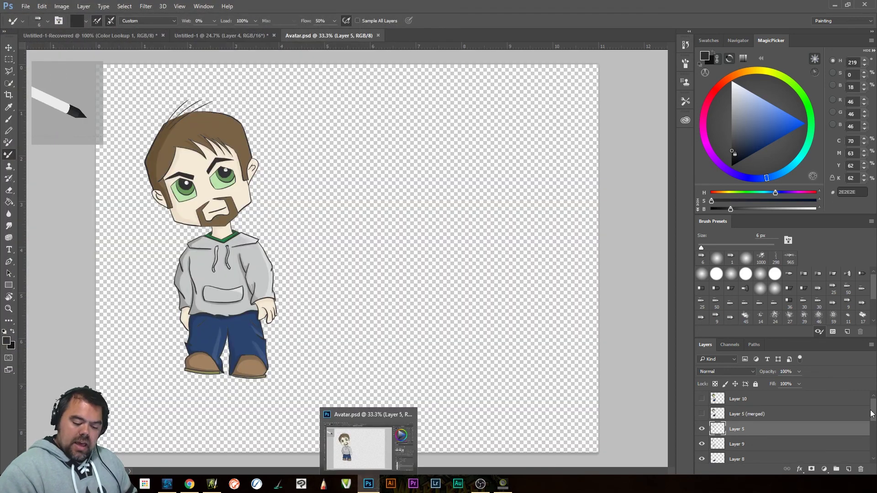
Hide the avatar's line art and colour layers, from Layer 5 down through Layers 9, 8, 6 and 7.
scroll(869, 413, down, 1)
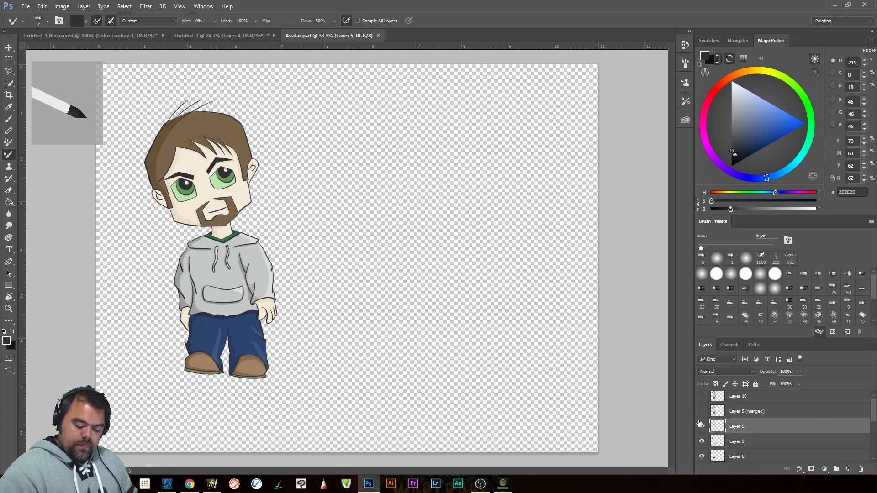
drag(872, 416, 875, 425)
drag(701, 407, 702, 452)
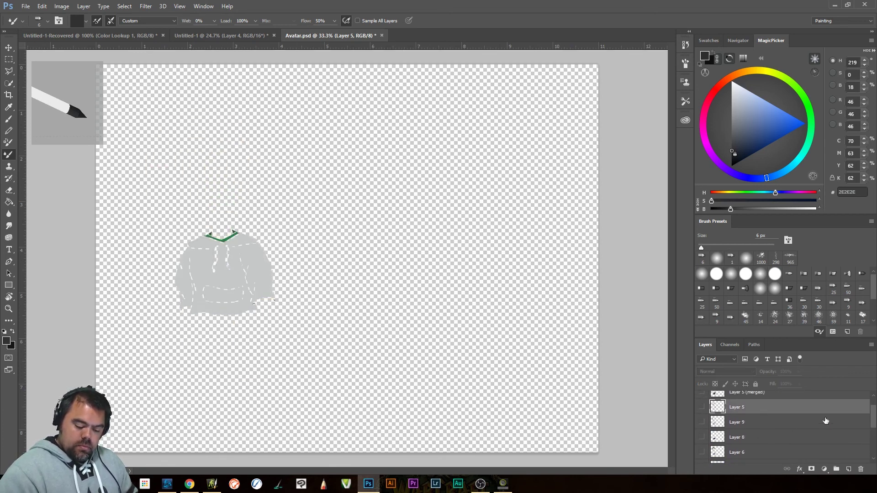
drag(874, 416, 874, 438)
click(702, 410)
Show the blue Layer 4 and the sketch Layers 3 and 2, and make Layer 4 the active layer.
click(701, 425)
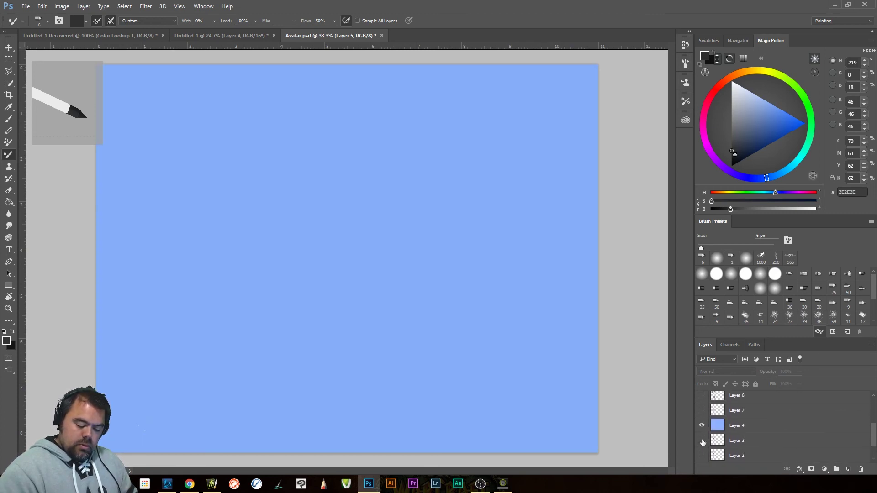
click(702, 440)
click(702, 456)
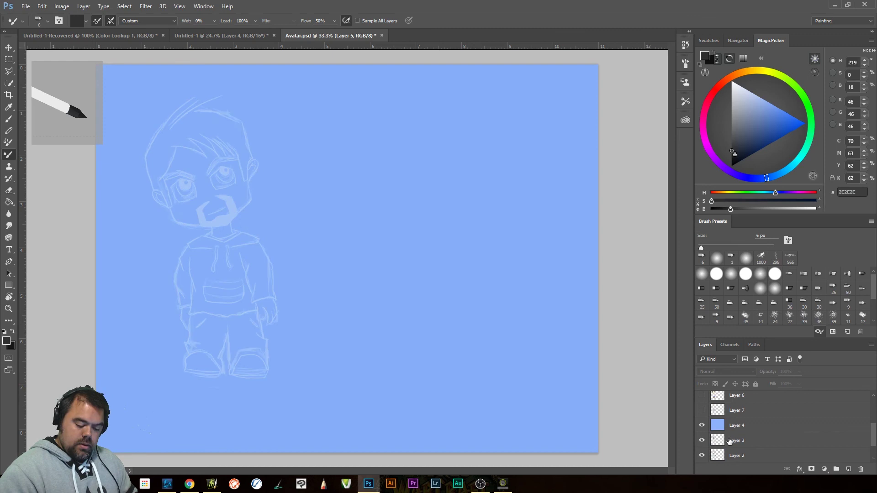
mouse_move(875, 438)
mouse_down()
mouse_move(875, 423)
mouse_move(875, 436)
mouse_up()
click(751, 426)
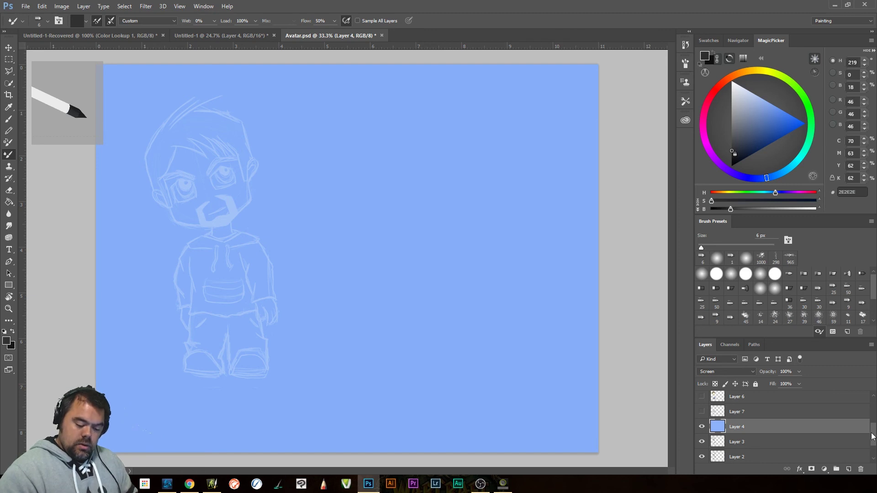
Compare the rough sketch on Layer 2 with the cleaner one on Layer 3, leaving only Layer 3's sketch visible.
drag(874, 434, 875, 452)
click(702, 426)
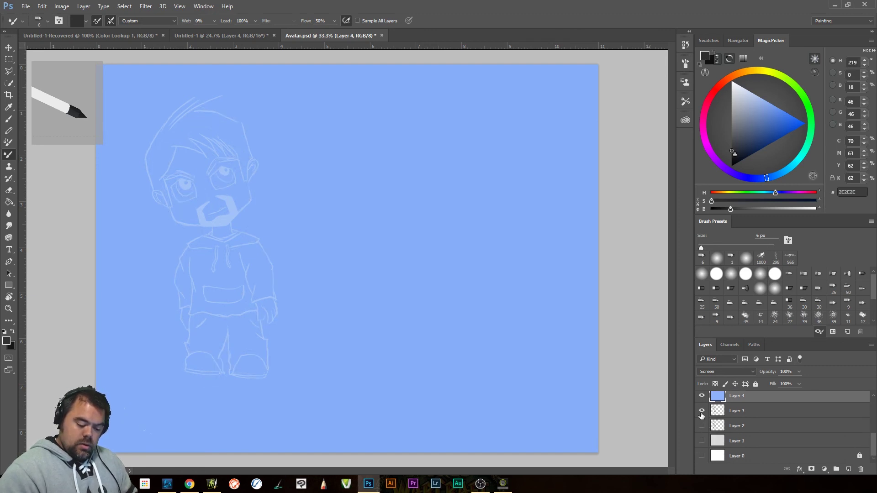
click(702, 411)
click(702, 412)
click(702, 411)
click(701, 426)
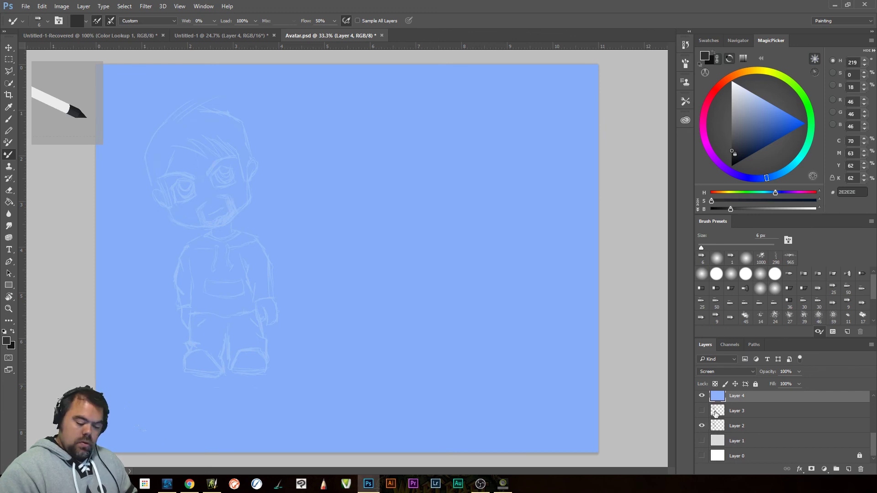
click(733, 428)
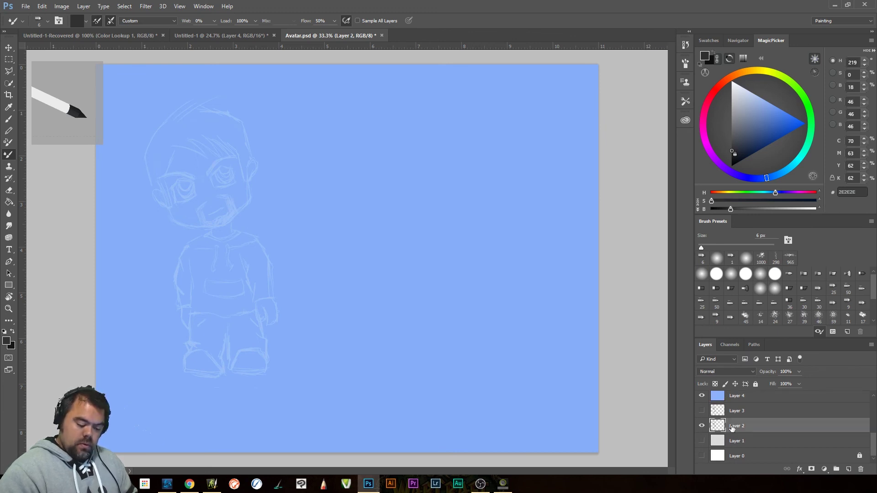
click(702, 426)
click(702, 411)
click(736, 411)
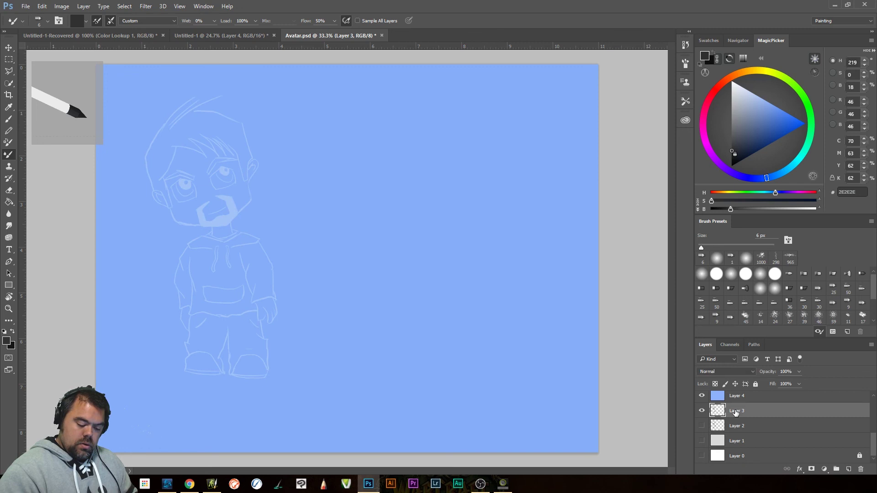
Clip the blue Layer 4 to the sketch on Layer 3, and release the clipping mask again.
click(731, 397)
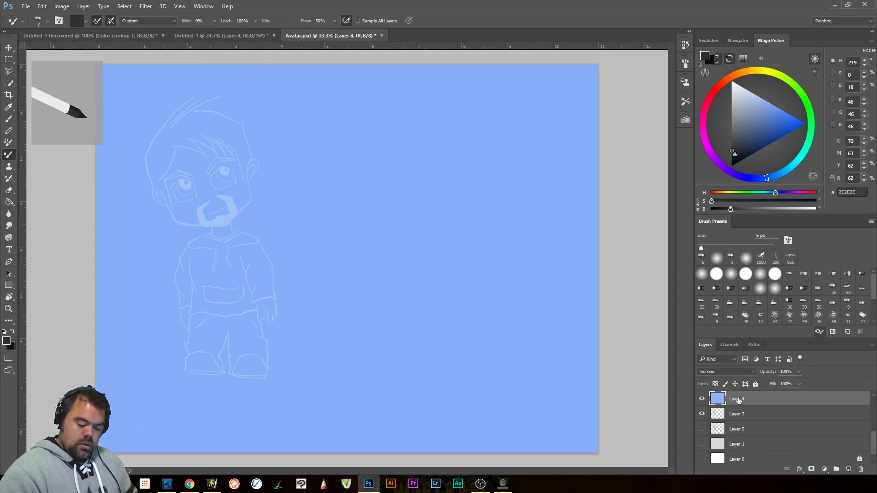
right_click(743, 400)
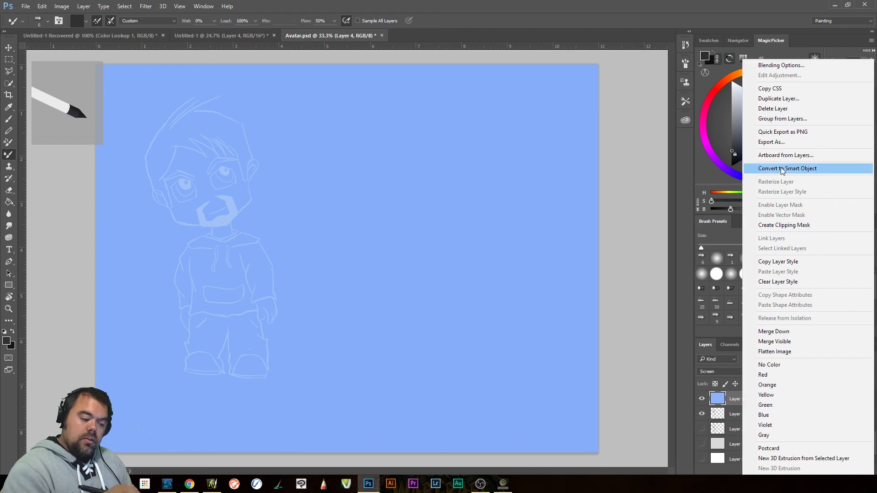
click(782, 225)
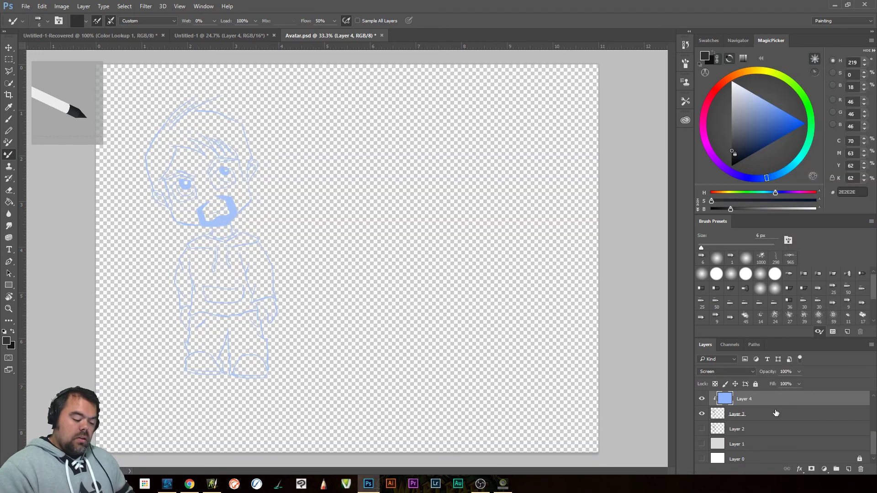
right_click(748, 399)
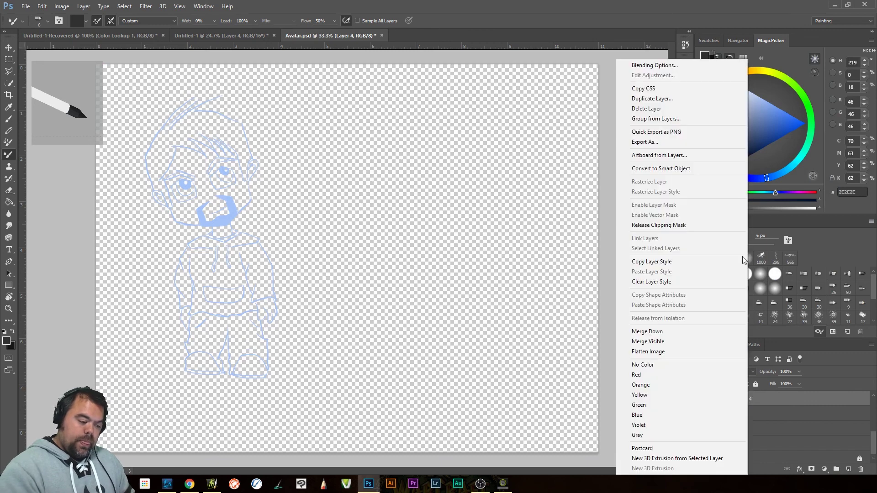
click(740, 225)
Show the white background on Layer 0 beneath the sketch layers.
scroll(871, 445, down, 1)
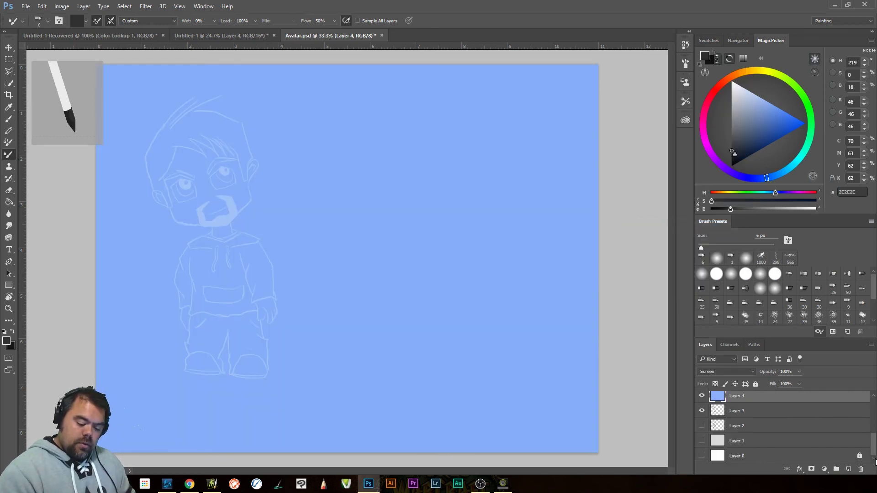
click(701, 456)
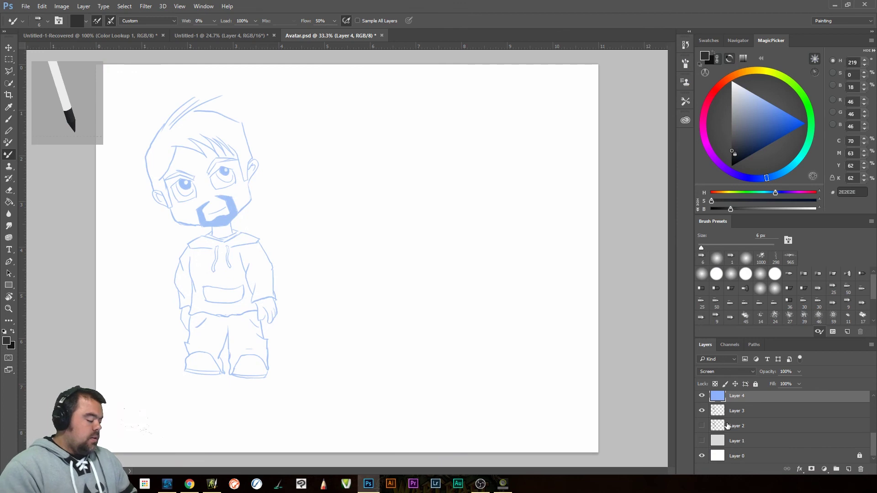
Alternate the visibility of Layers 2 and 3 to compare the rough and refined blue sketches on white.
click(702, 411)
click(702, 426)
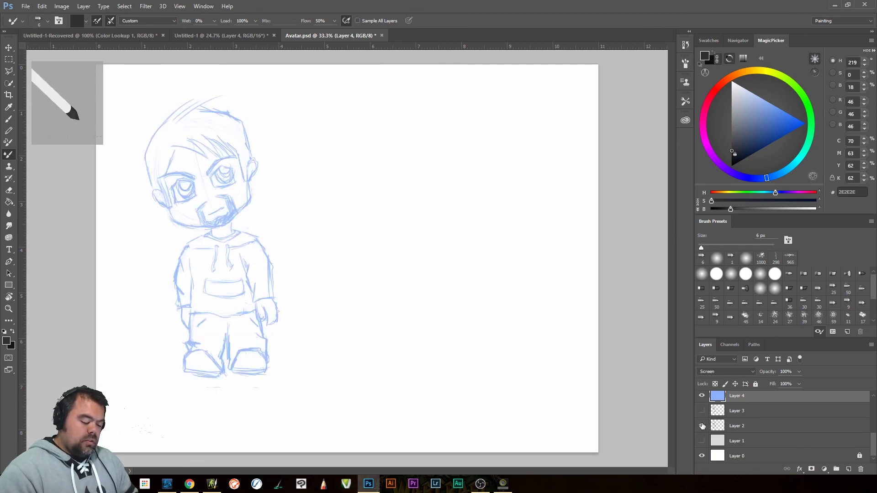
click(702, 425)
click(702, 411)
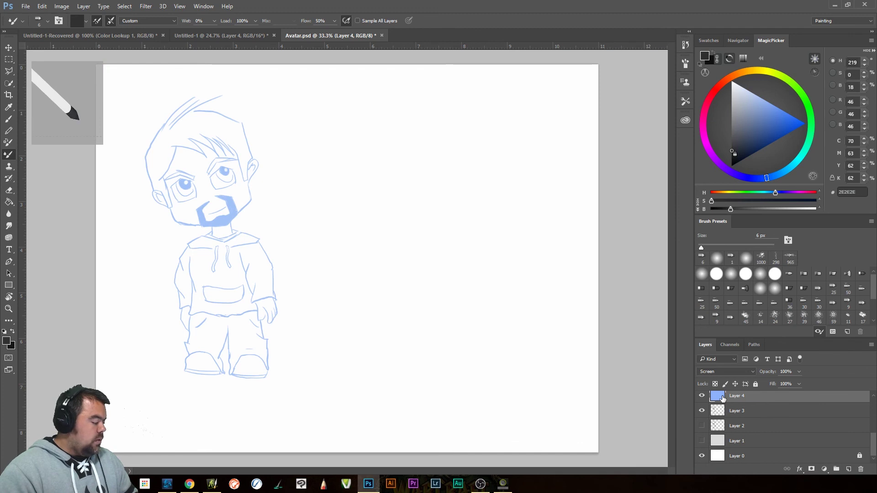
click(701, 411)
click(702, 426)
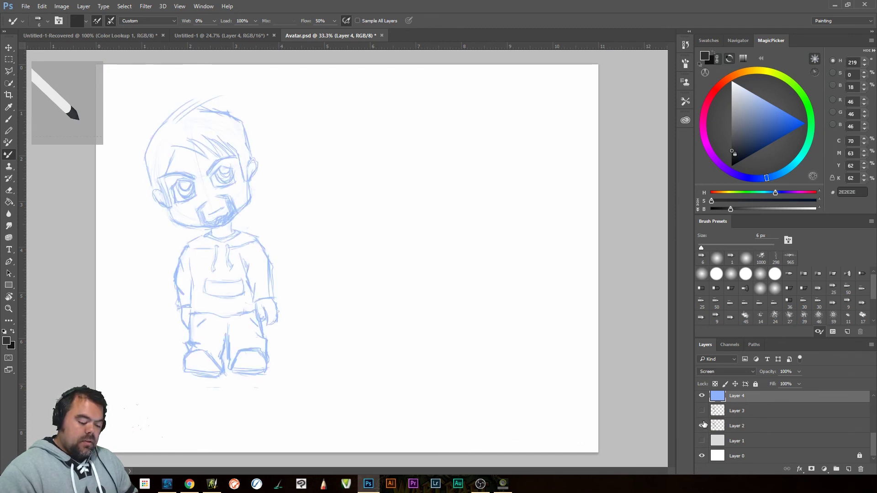
click(702, 426)
click(702, 411)
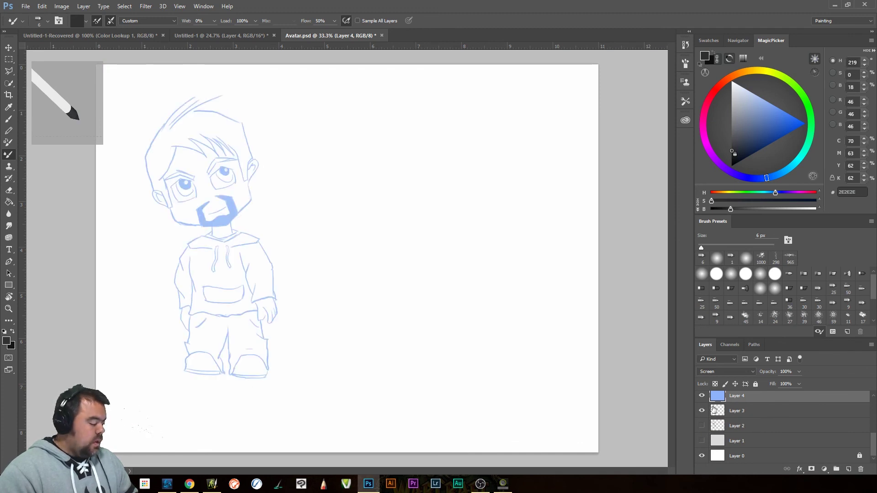